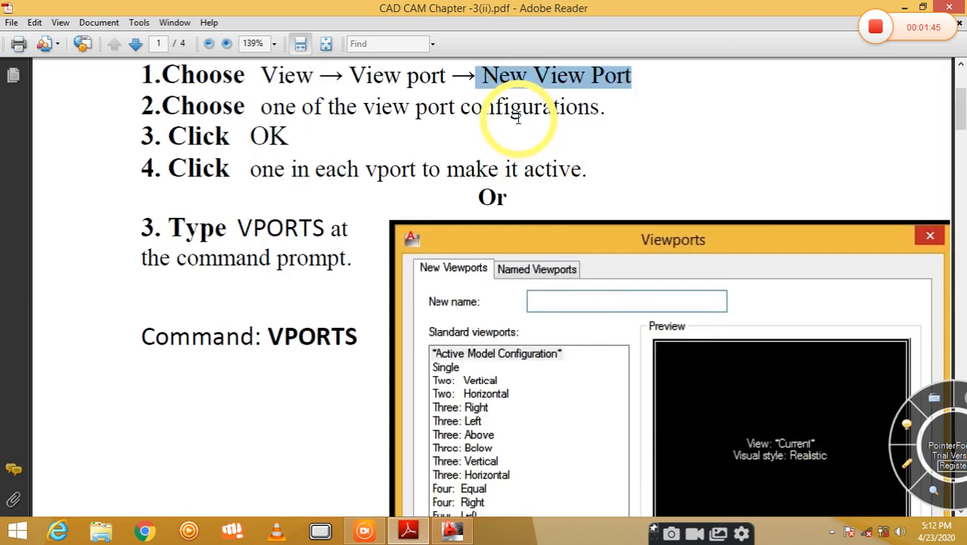
- Switch from the PDF notes to the AutoCAD drawing with the triangular wedge model
scroll(537, 182, up, 4)
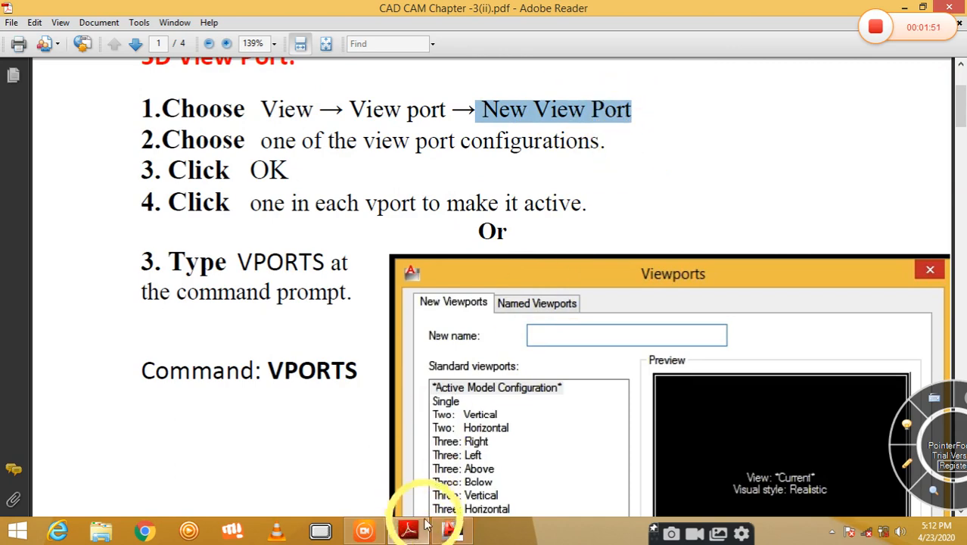
click(451, 529)
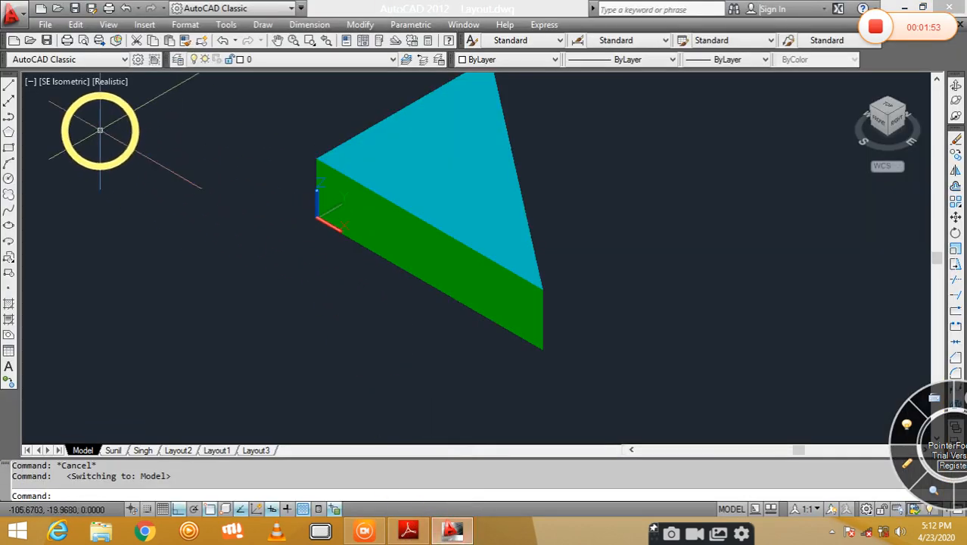
click(905, 463)
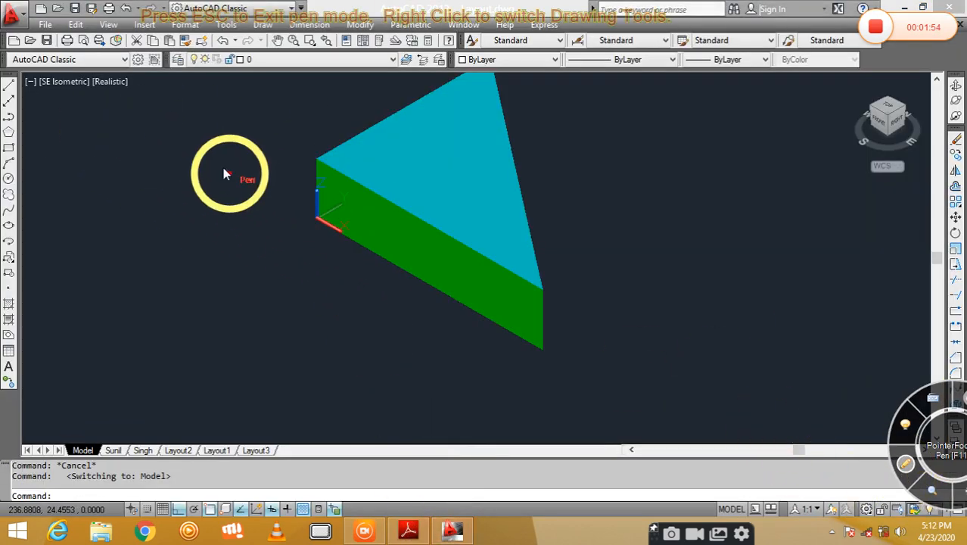
right_click(133, 122)
click(162, 175)
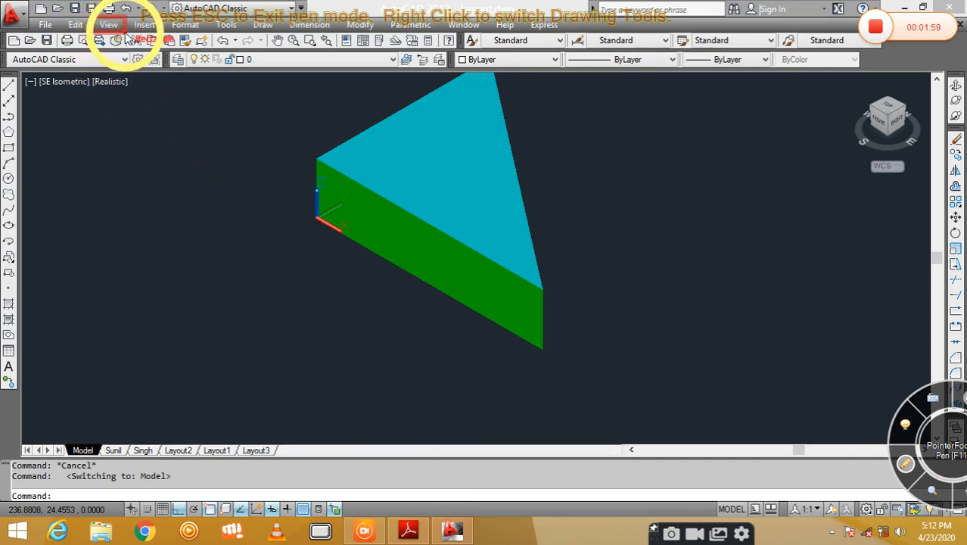
drag(130, 41, 106, 34)
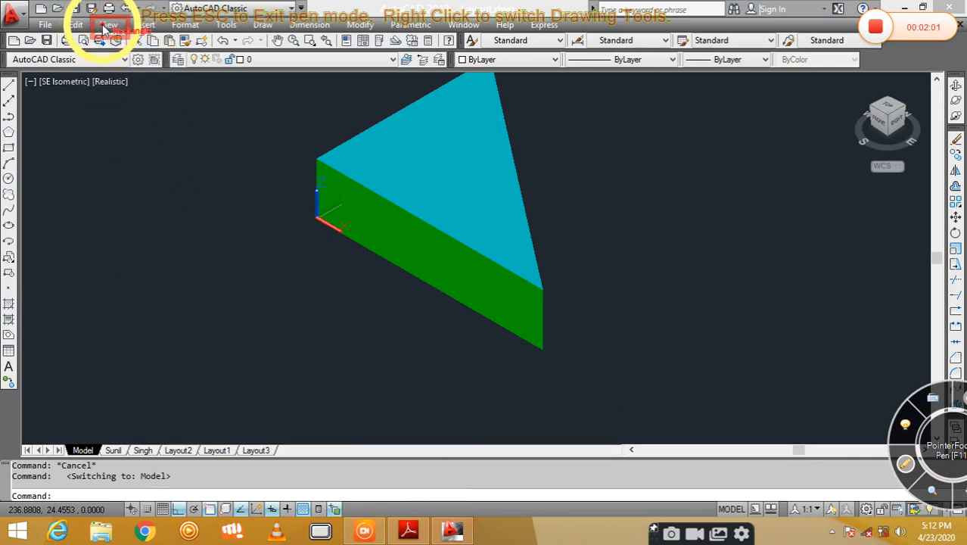
key(Escape)
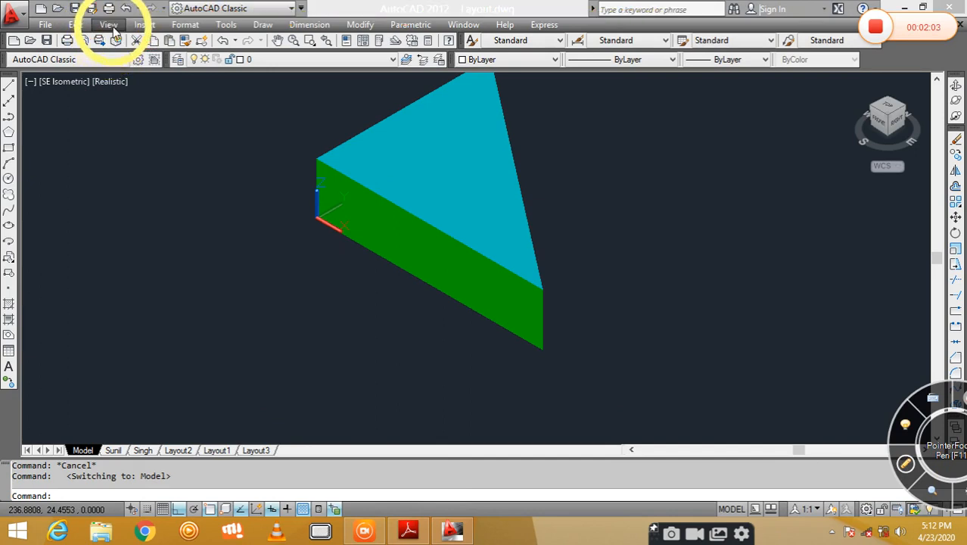
- Open the New Viewports settings and compare them with the Viewports illustration in the PDF notes
click(111, 26)
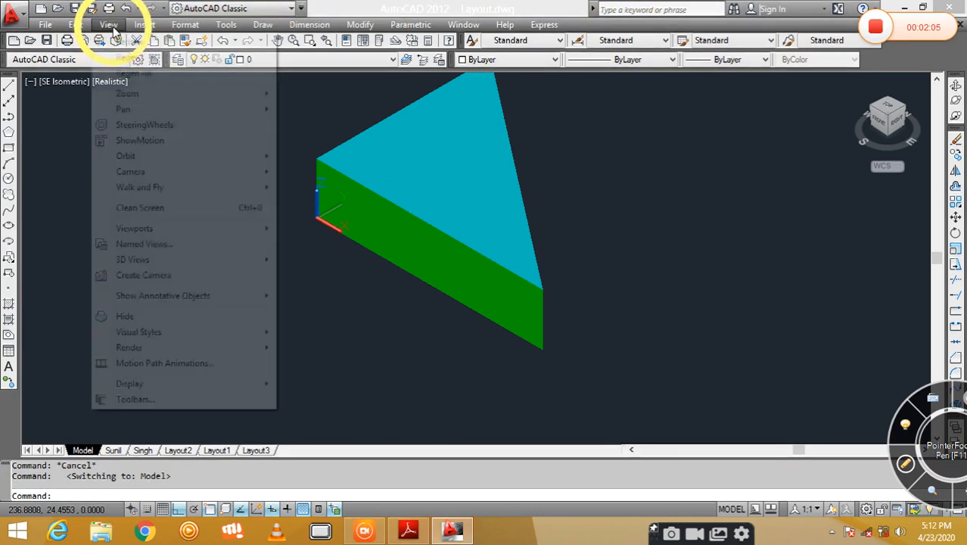
mouse_move(142, 228)
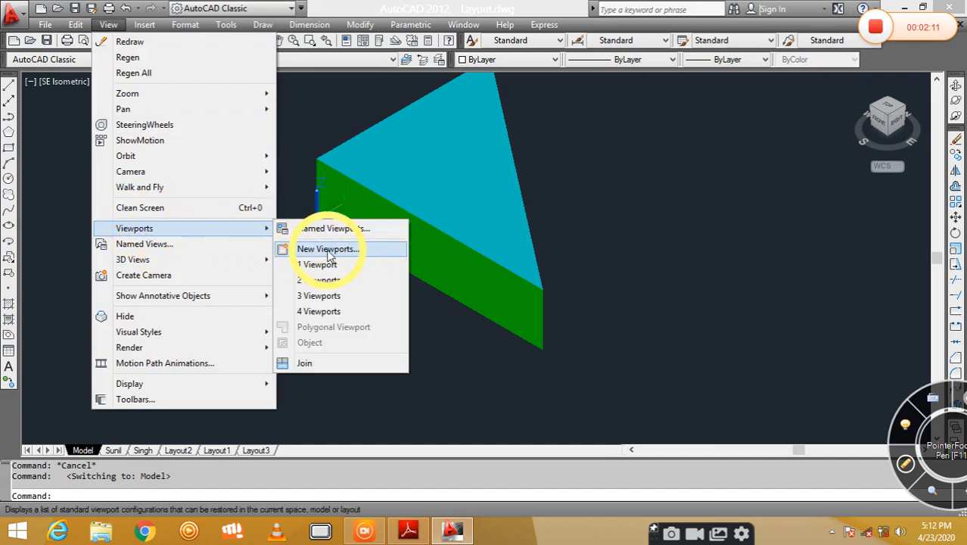
click(328, 250)
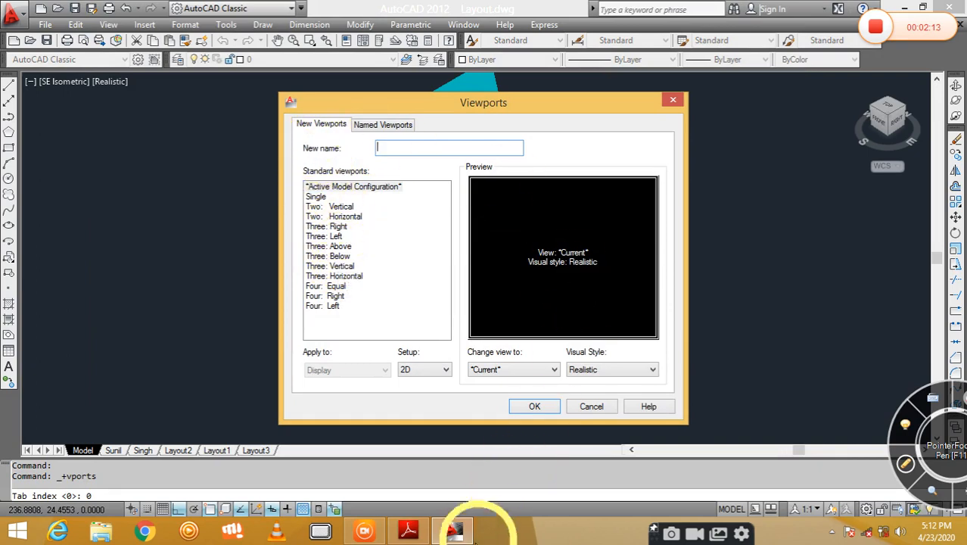
click(446, 531)
scroll(541, 295, down, 5)
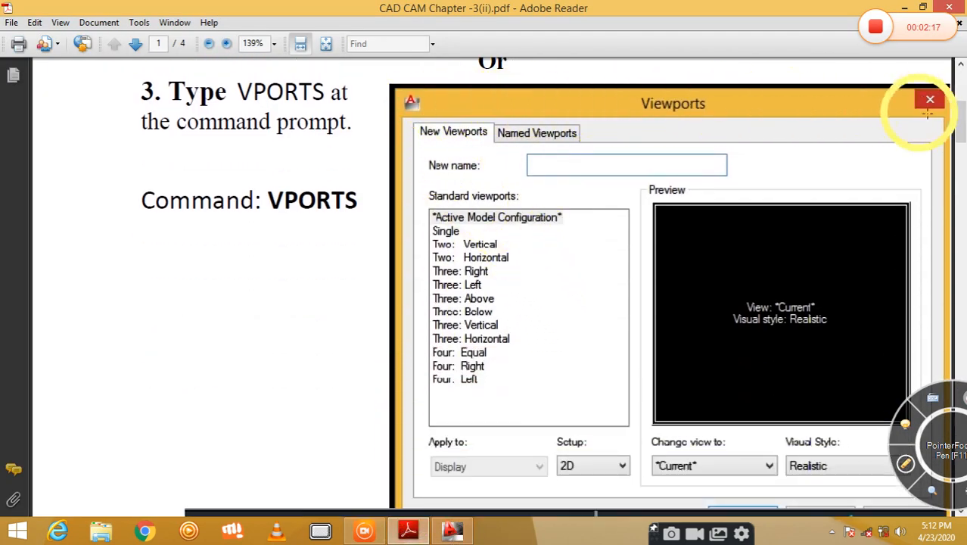
click(451, 532)
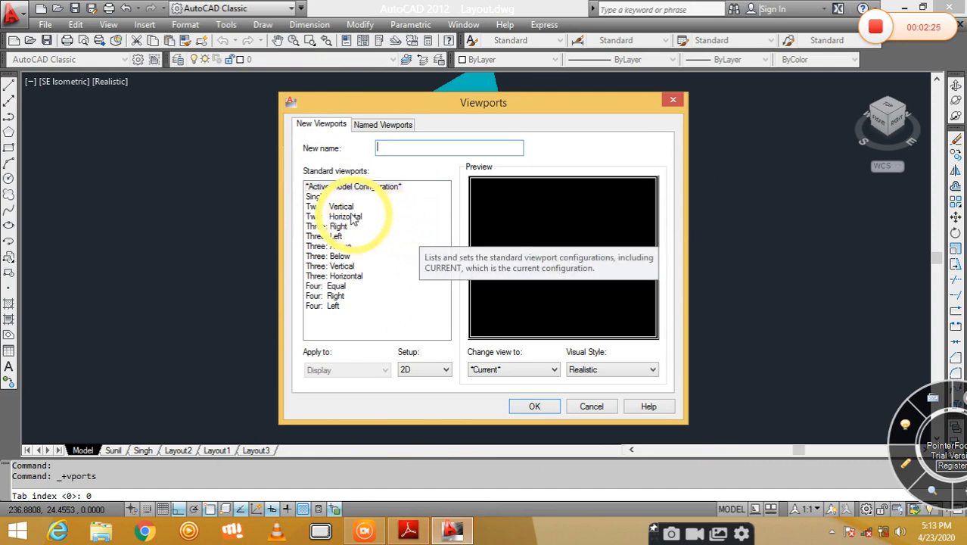
- Preview the standard two-, three- and four-viewport configurations, including Two: Vertical, Three: Right, Four: Equal and Three: Above
click(314, 206)
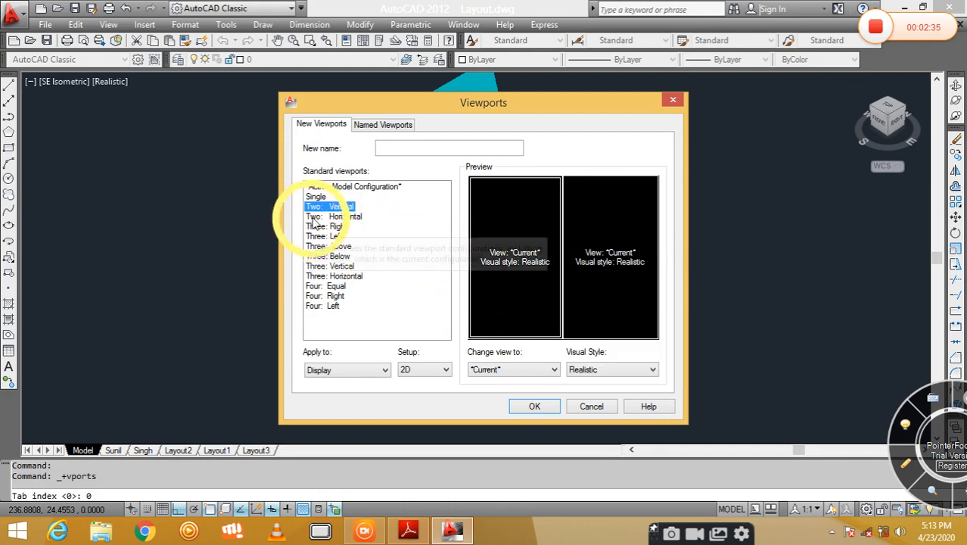
click(360, 217)
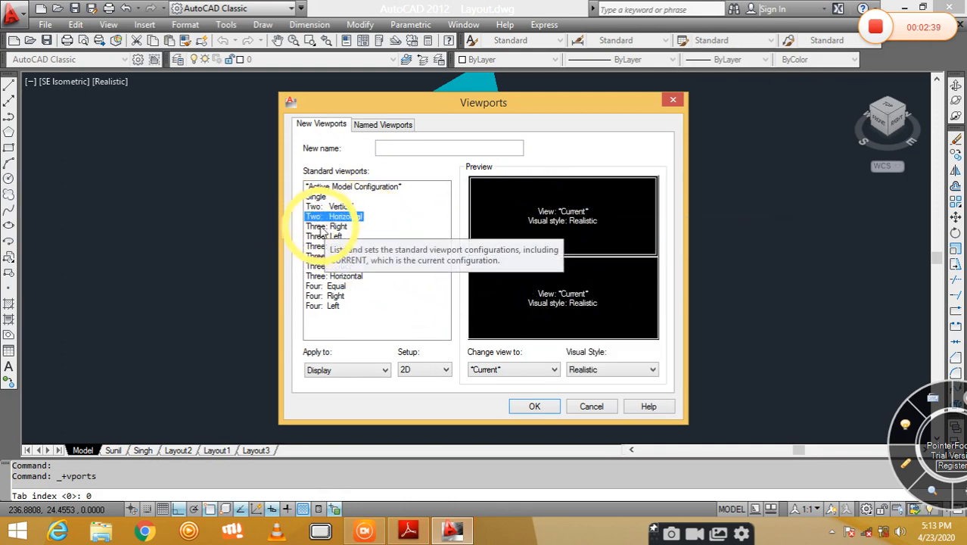
click(331, 227)
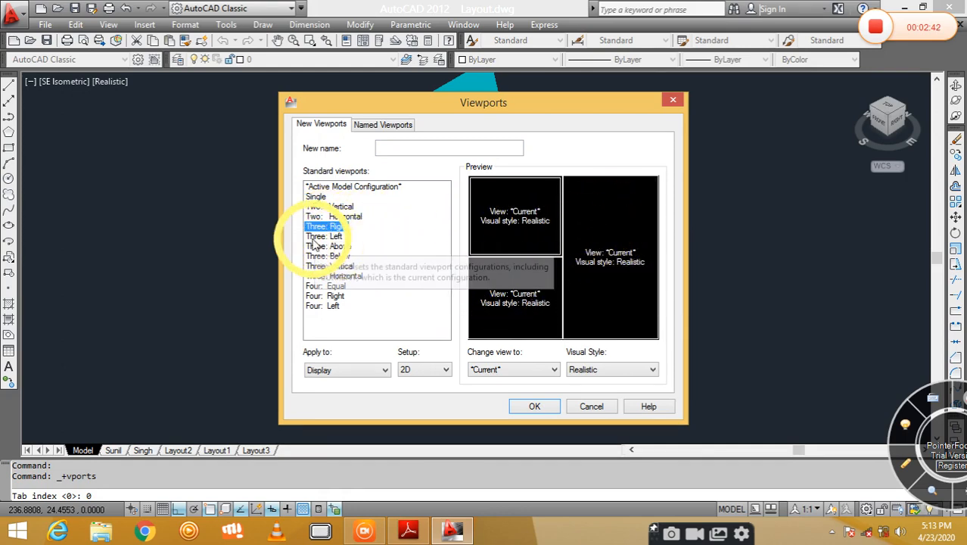
click(316, 237)
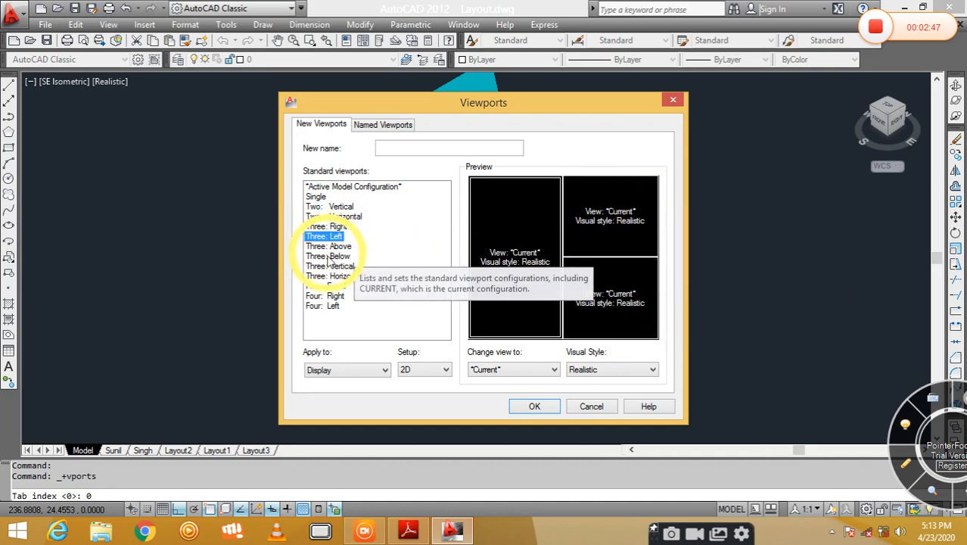
click(328, 306)
click(333, 296)
click(333, 286)
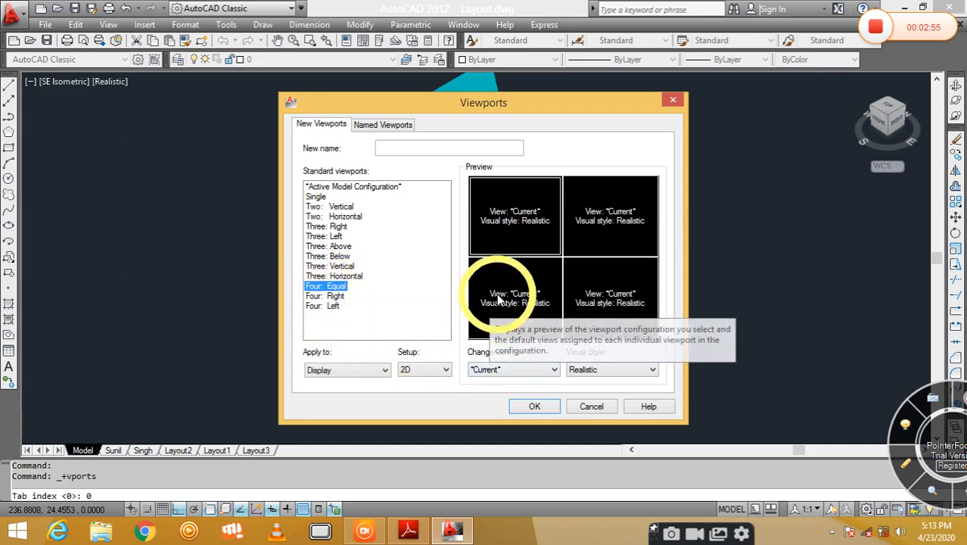
click(325, 276)
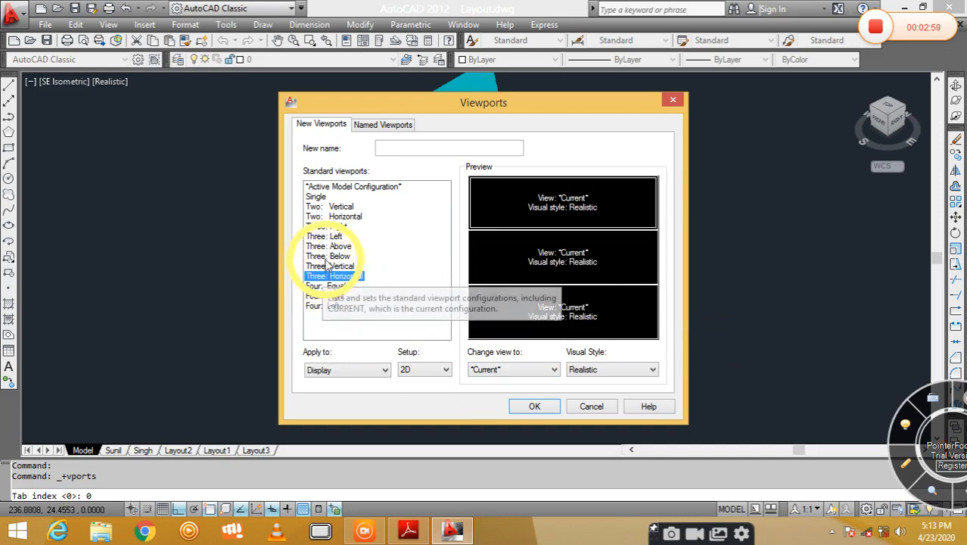
click(325, 257)
click(325, 247)
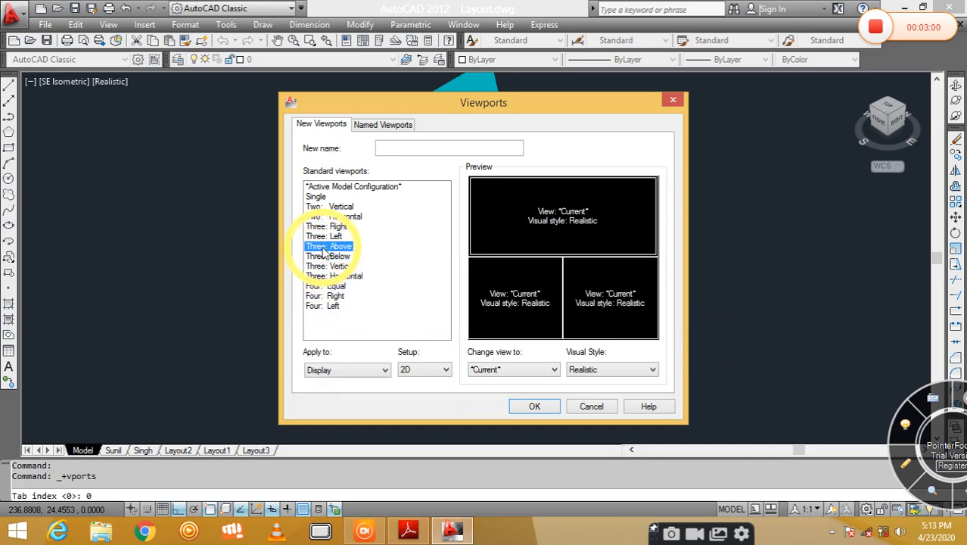
- Apply the Three: Left viewport configuration to the model display
click(324, 237)
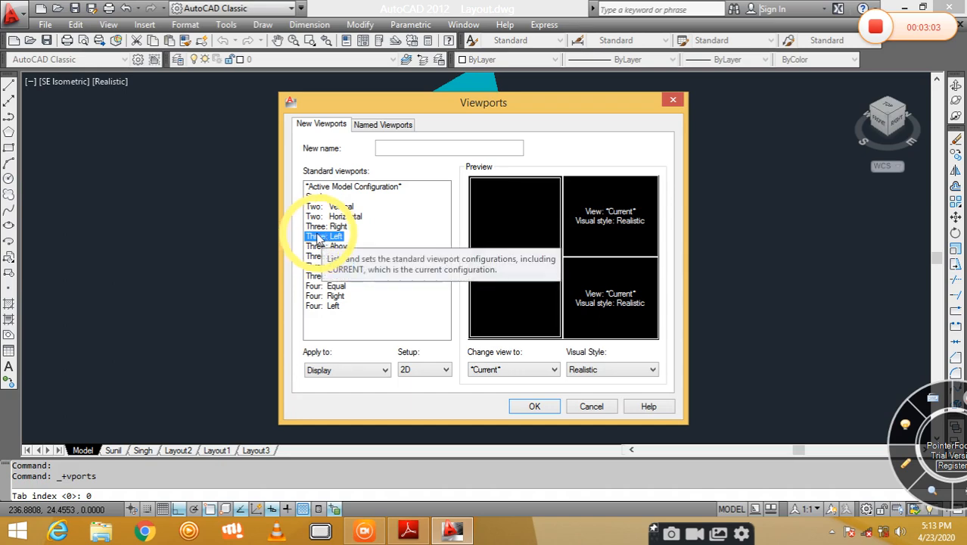
click(536, 406)
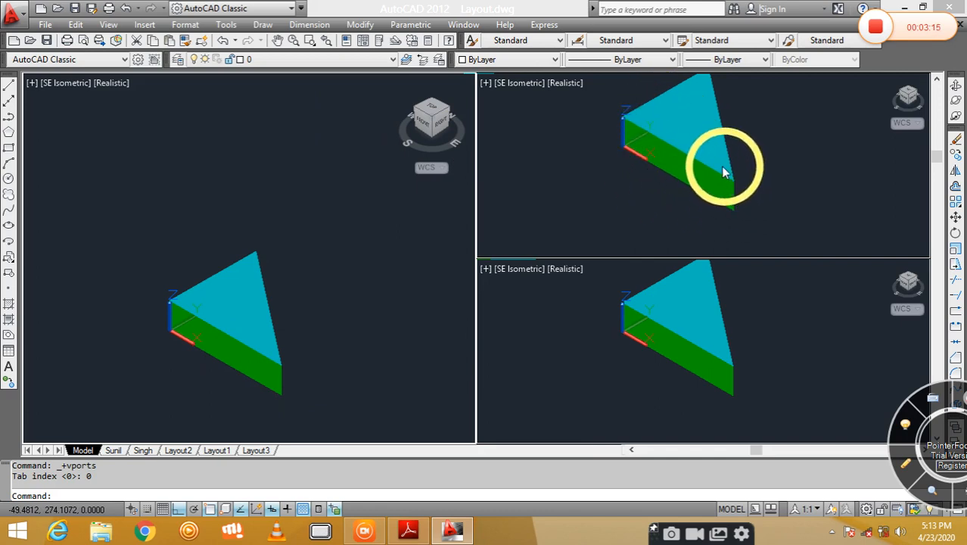
- Make the upper-right viewport active and rotate its view with the ViewCube to show the wedge from below
click(704, 153)
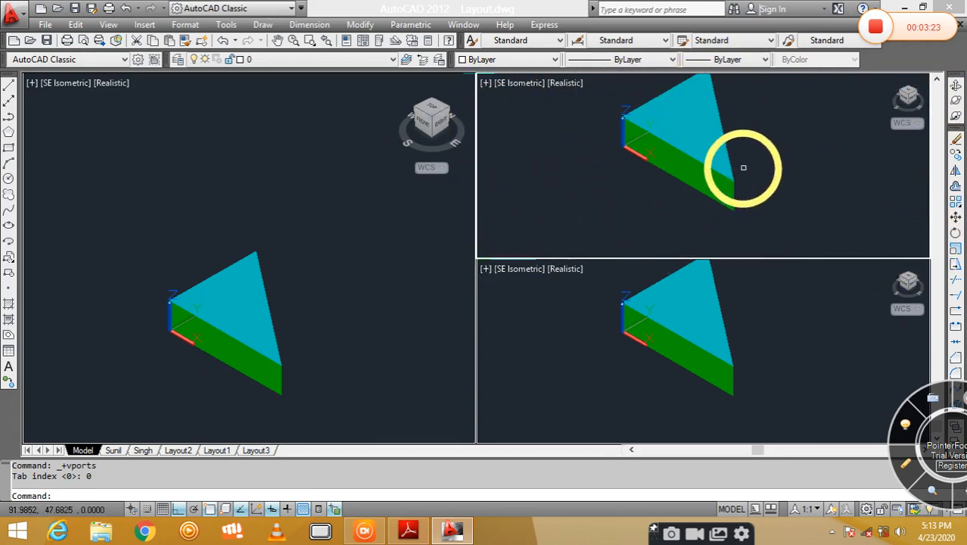
click(910, 109)
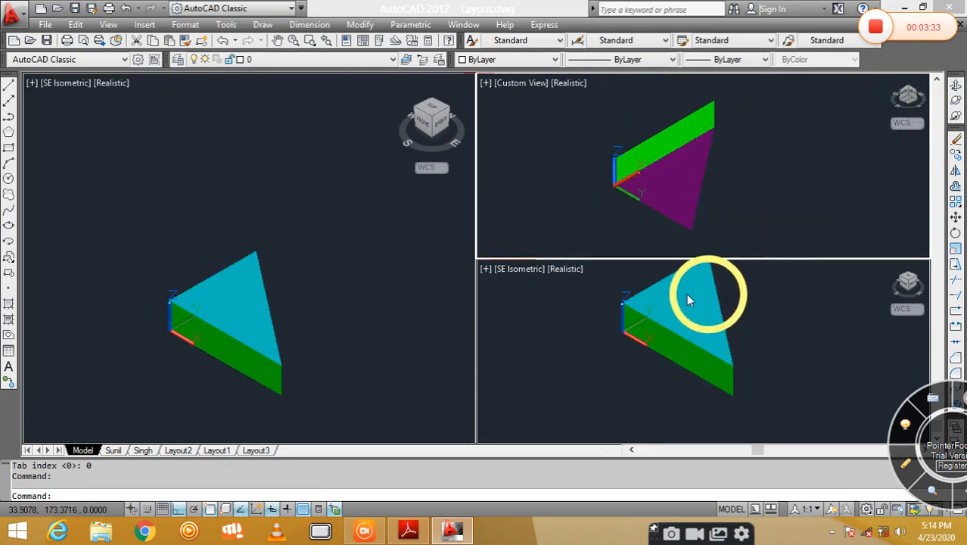
- Make the lower-right viewport active and turn its view with the ViewCube to SW Isometric and on to NE Isometric
click(735, 357)
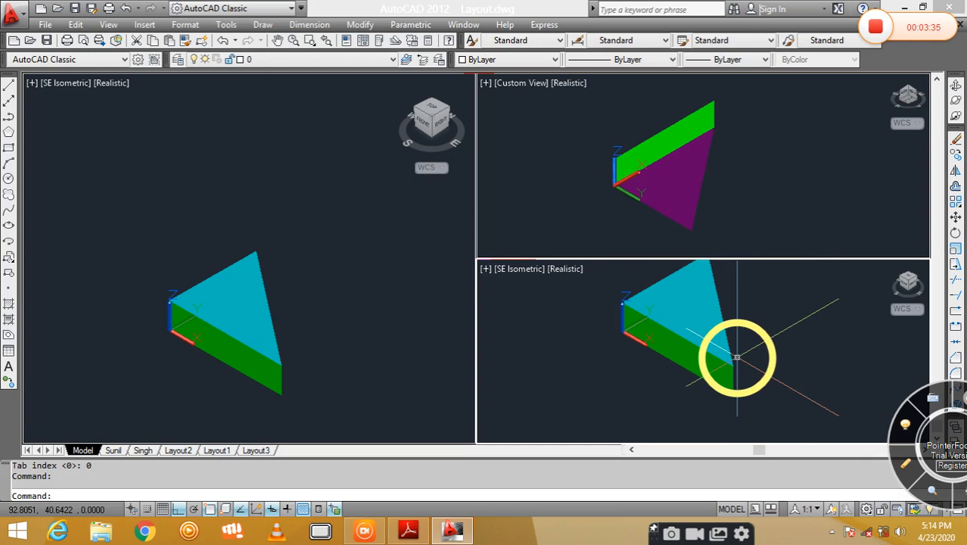
click(739, 357)
click(739, 357)
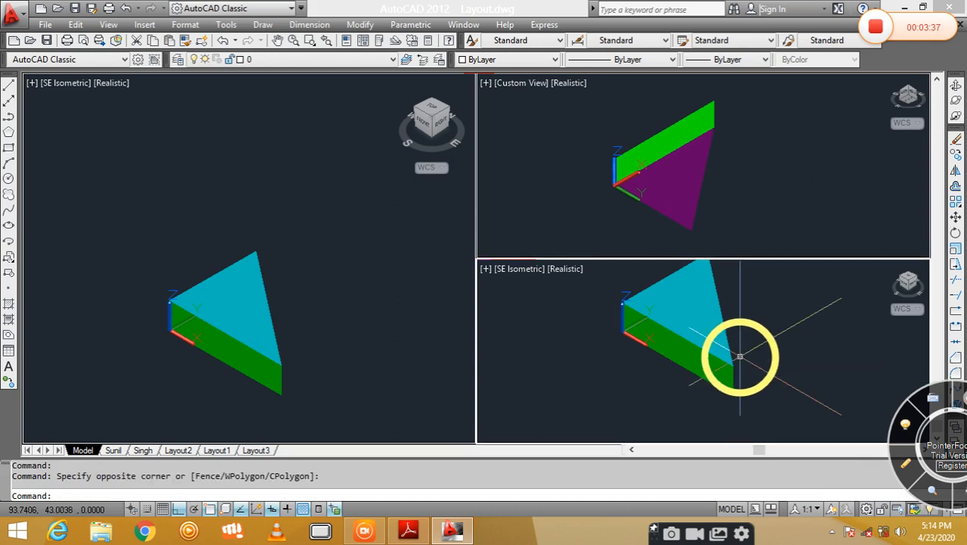
click(904, 283)
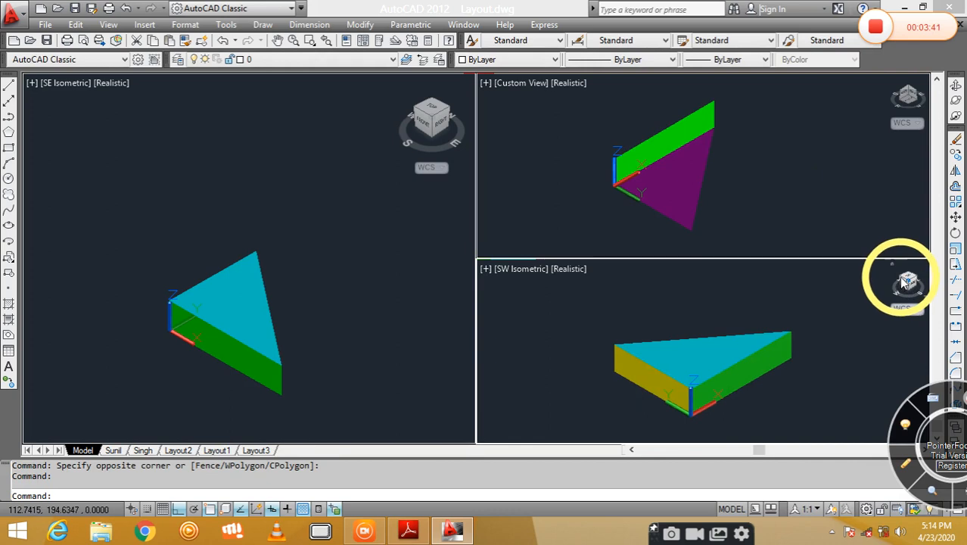
click(909, 279)
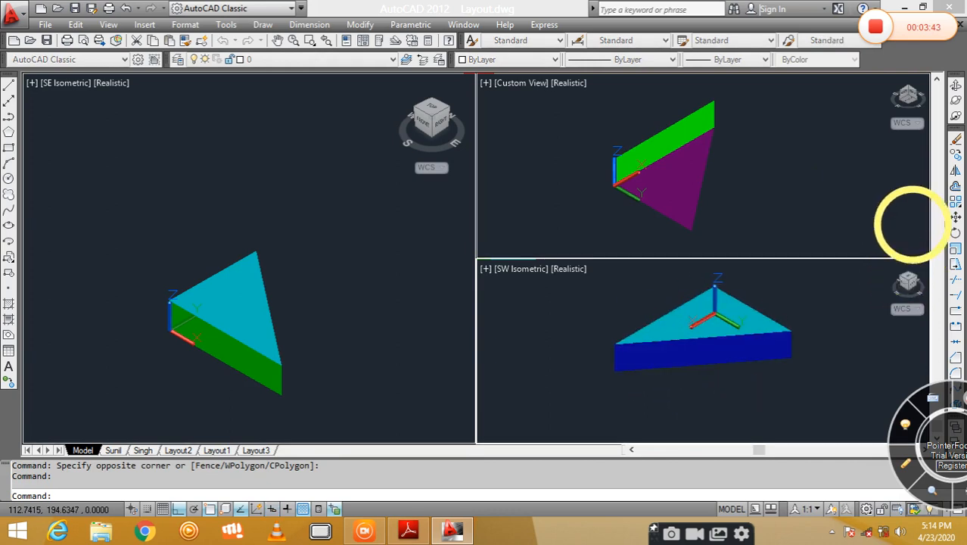
- Free-orbit the lower-right viewport until the wedge's triangular underside faces the viewer
click(955, 101)
drag(716, 349, 628, 392)
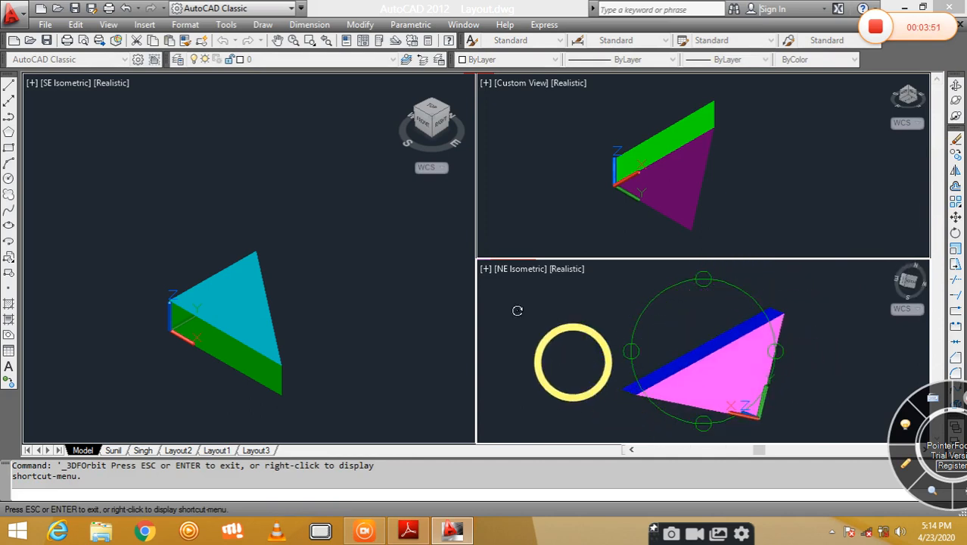
key(Escape)
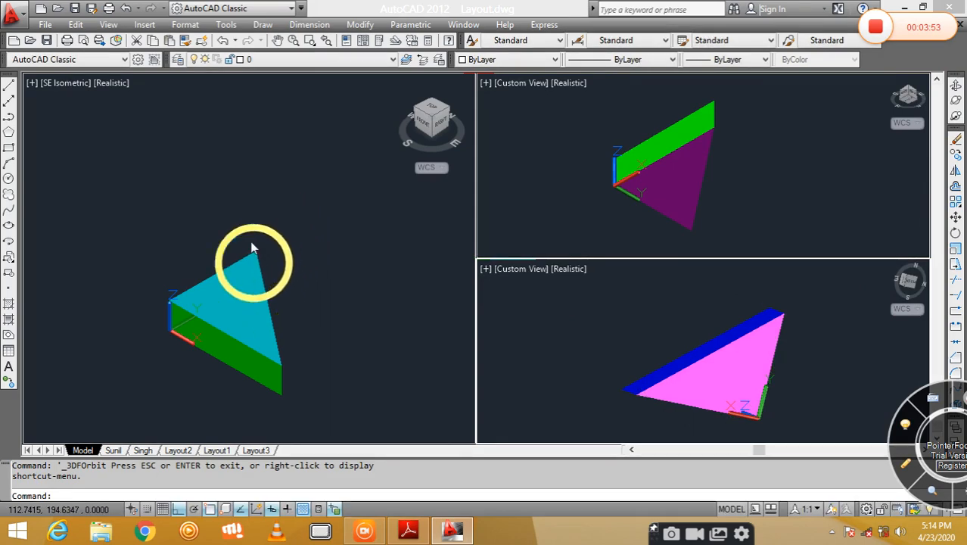
- Make the large left viewport active and free-orbit its view so the wedge's triangular top face turns toward the viewer
click(266, 324)
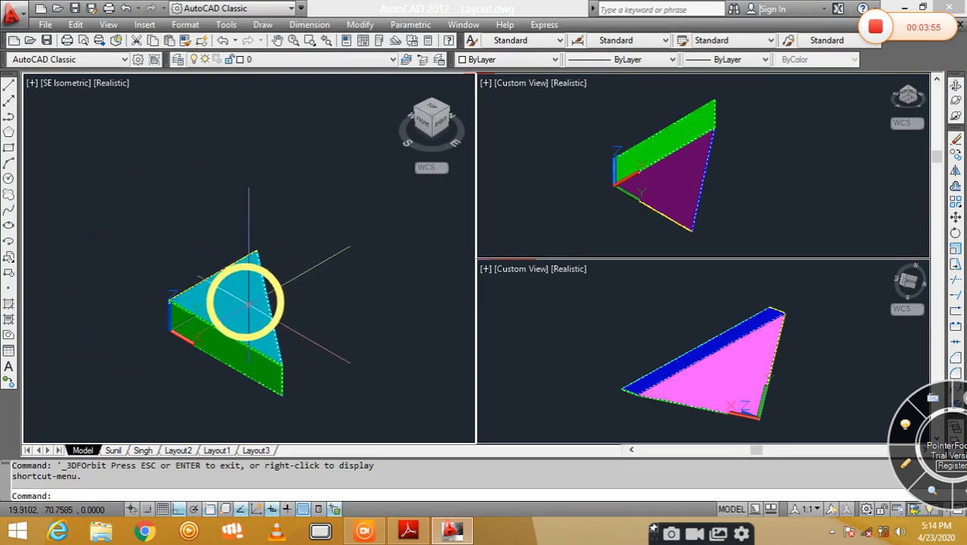
click(318, 296)
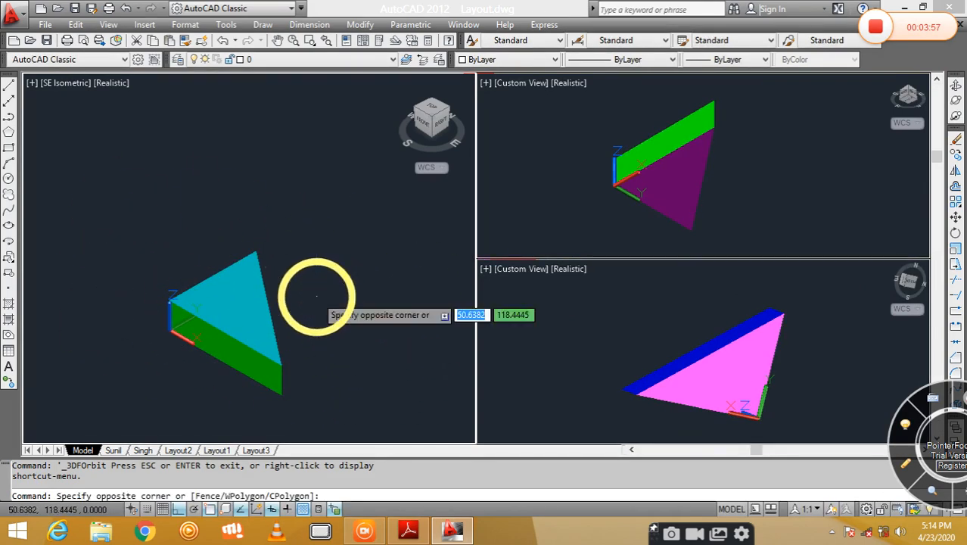
click(313, 295)
click(955, 101)
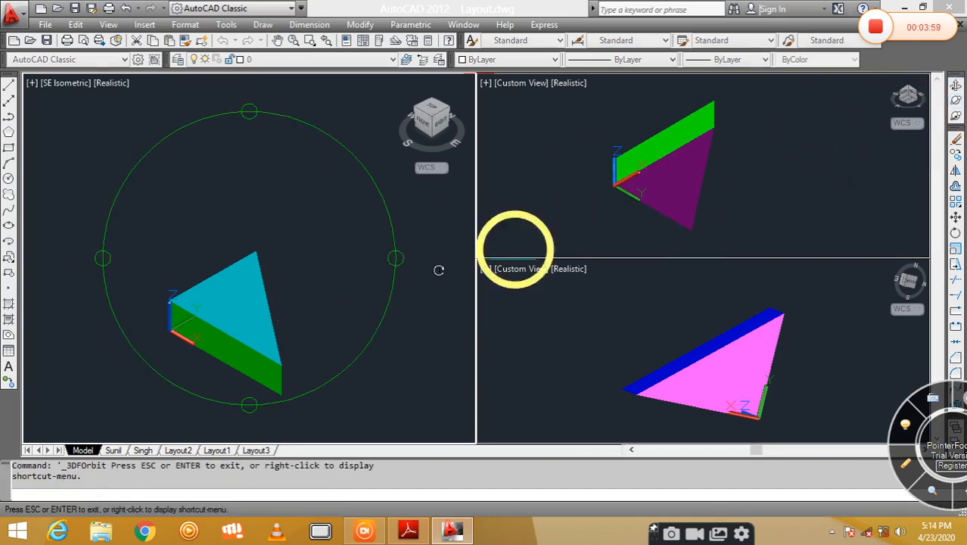
drag(280, 306, 317, 336)
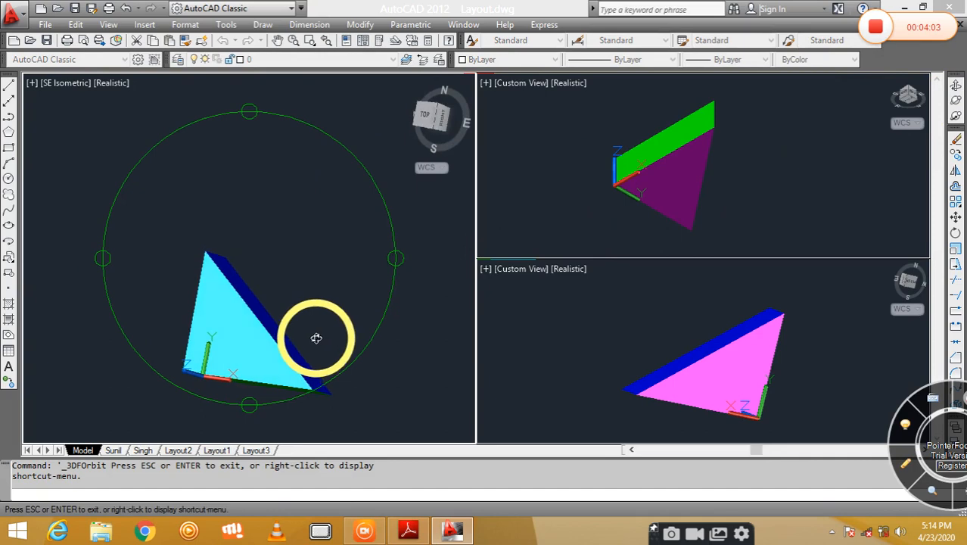
right_click(274, 221)
click(300, 235)
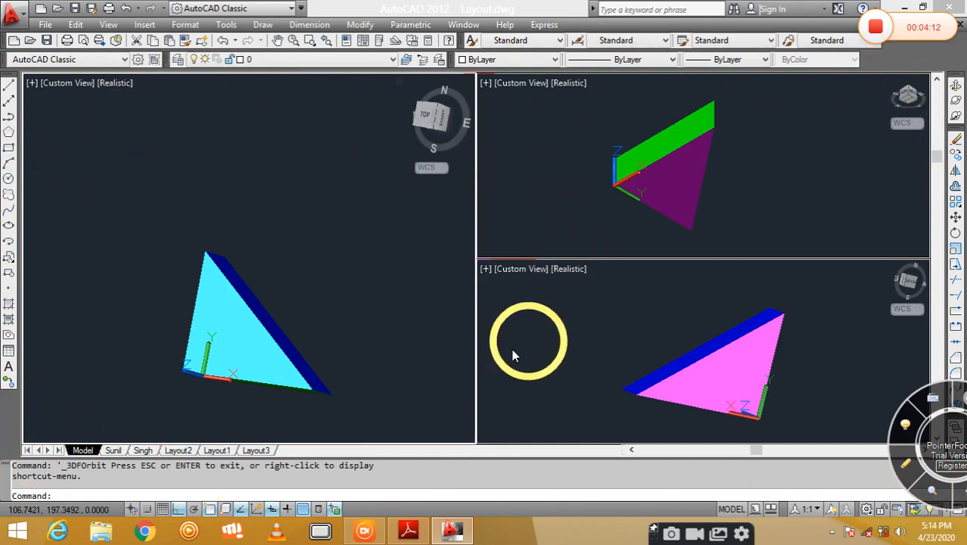
- Switch back to the PDF notes and review the instruction for the VPORTS command
click(409, 531)
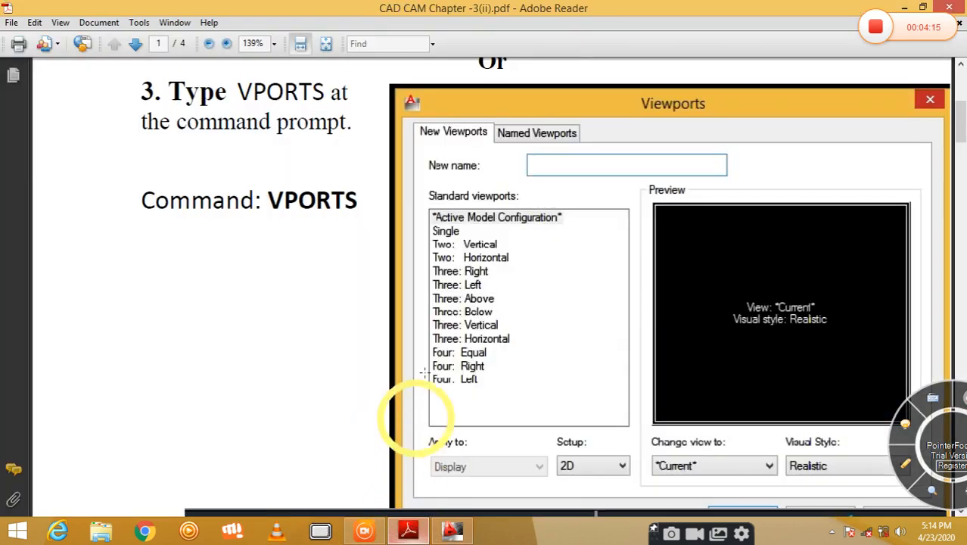
scroll(417, 222, up, 2)
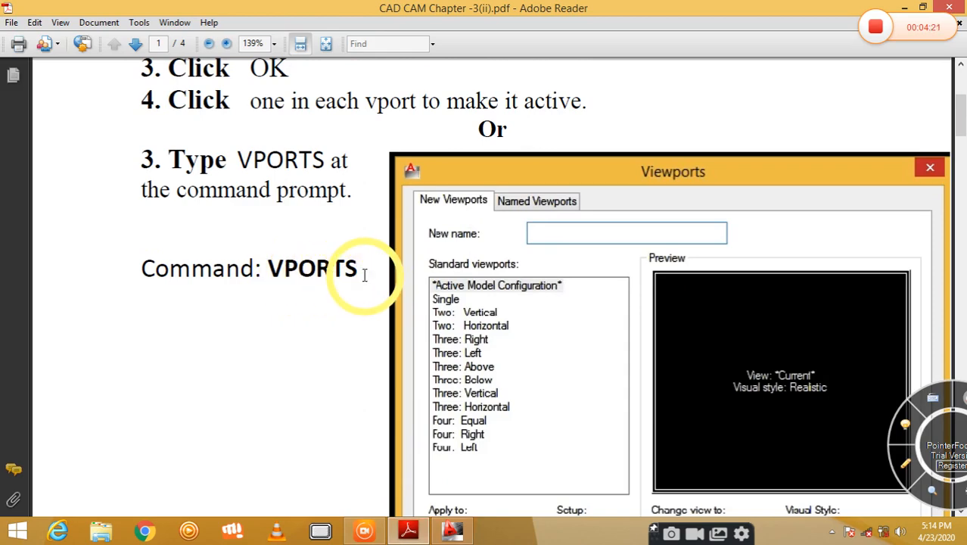
- Read the Viewports dialog illustration in the notes, and in AutoCAD change the model space to a single viewport
scroll(363, 303, down, 3)
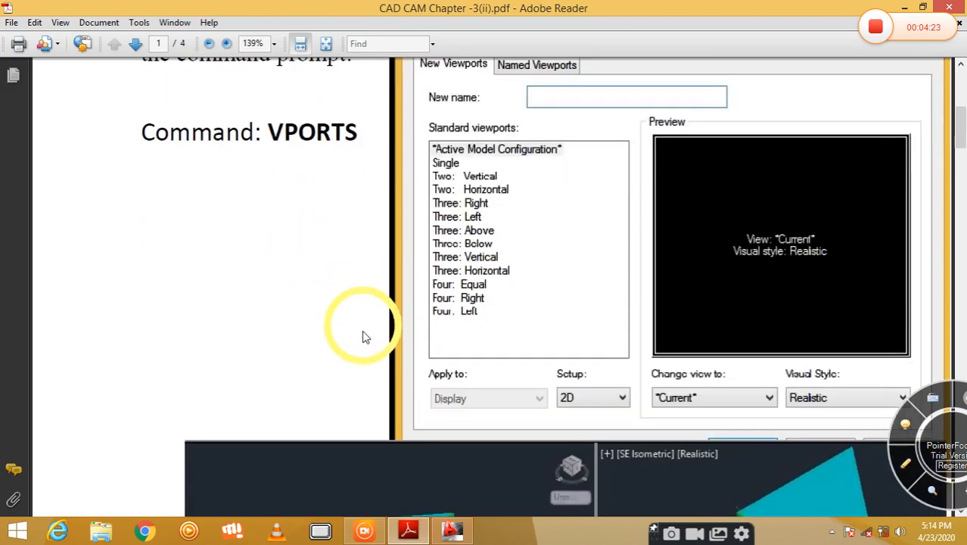
click(442, 530)
click(102, 24)
mouse_move(140, 264)
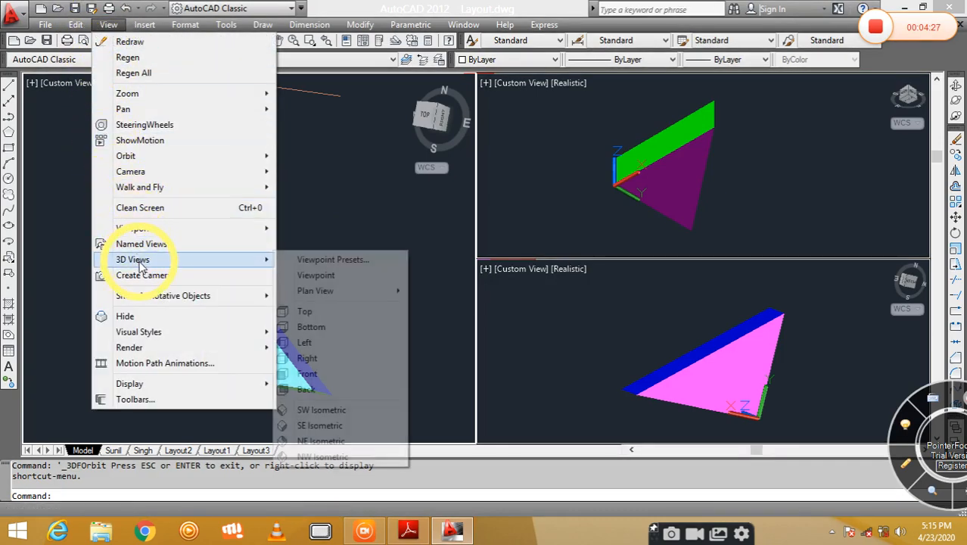
mouse_move(264, 227)
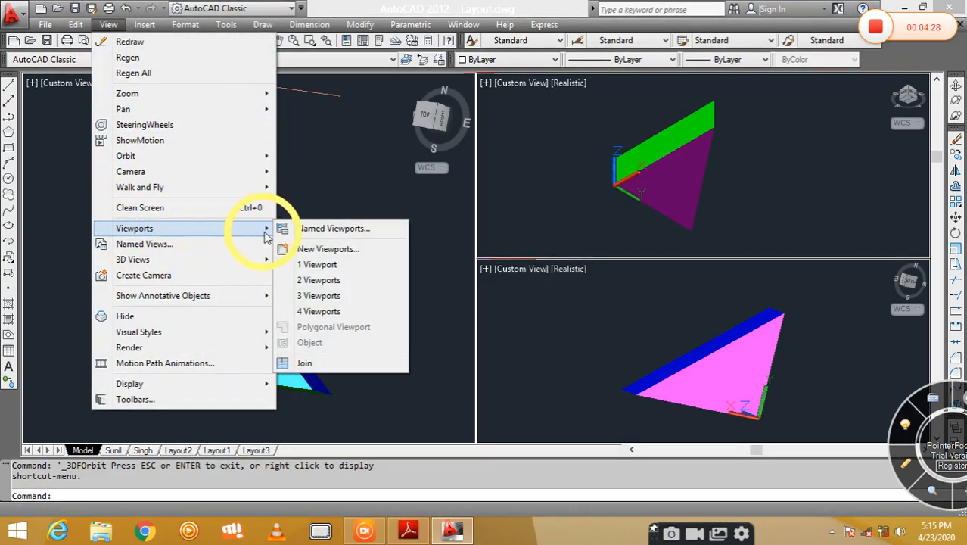
click(314, 265)
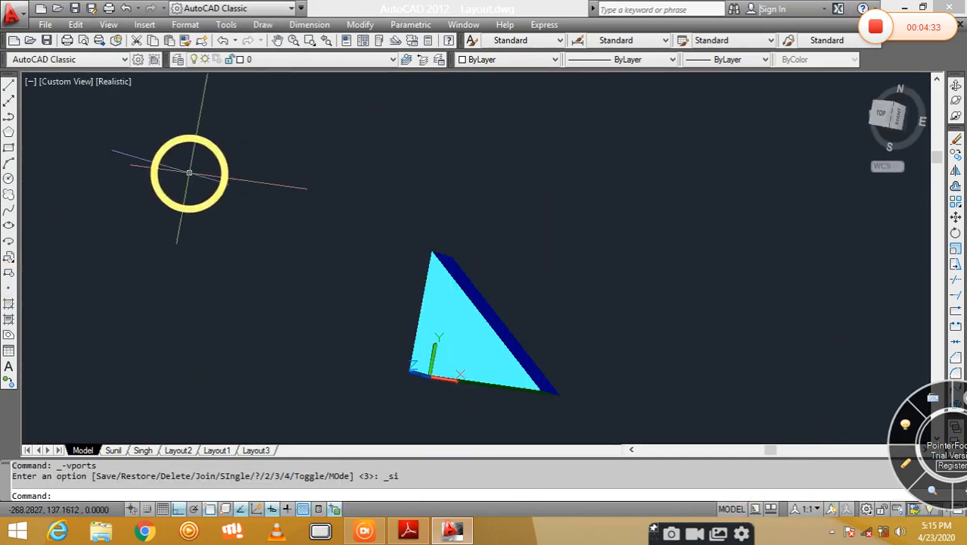
- Highlight the VPORTS command name in the PDF notes, and run VPORTS in AutoCAD to view the Viewports dialog, closing it without changes
click(408, 529)
drag(355, 135, 285, 134)
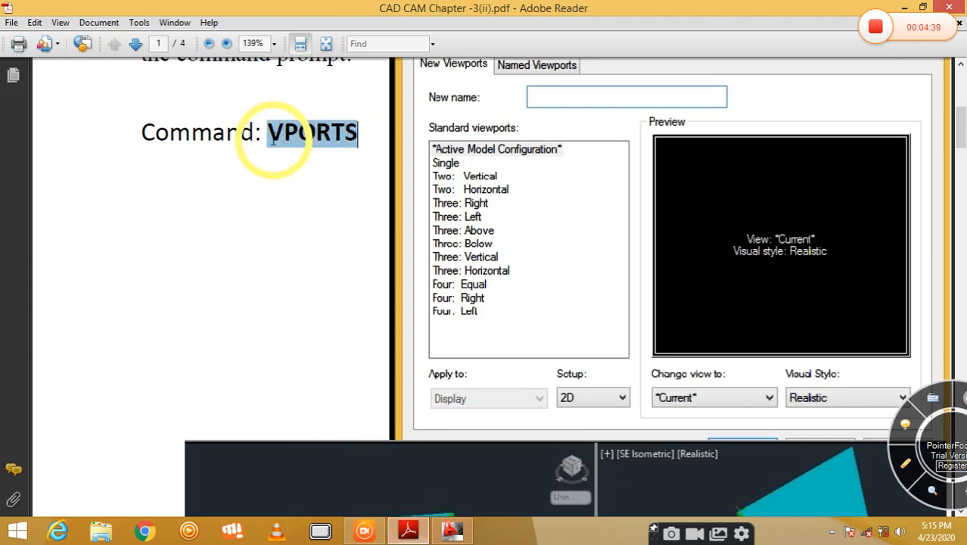
click(448, 529)
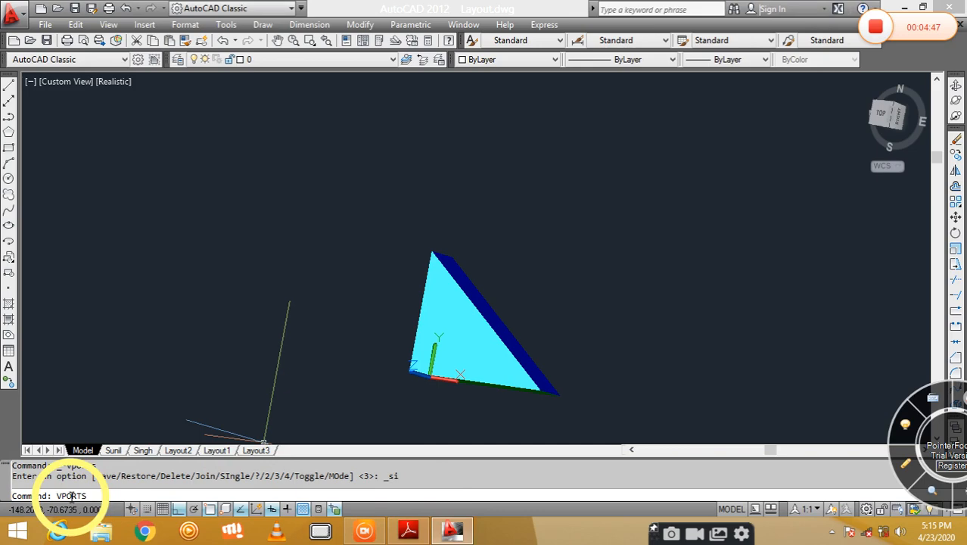
key(Return)
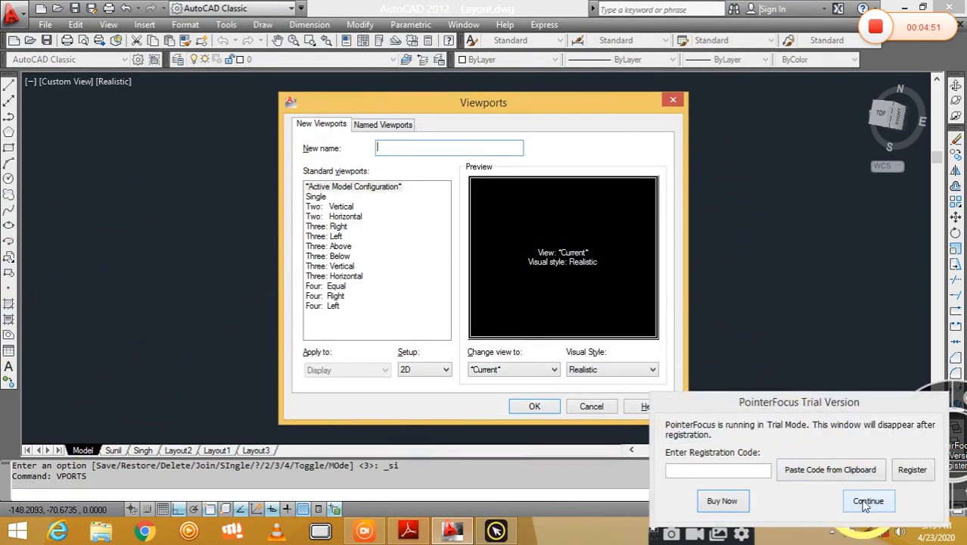
click(868, 502)
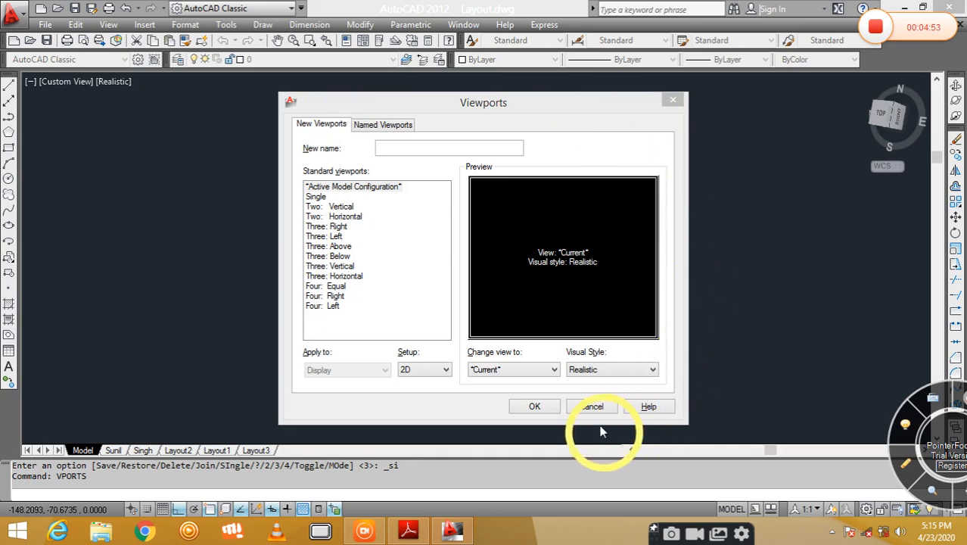
click(673, 101)
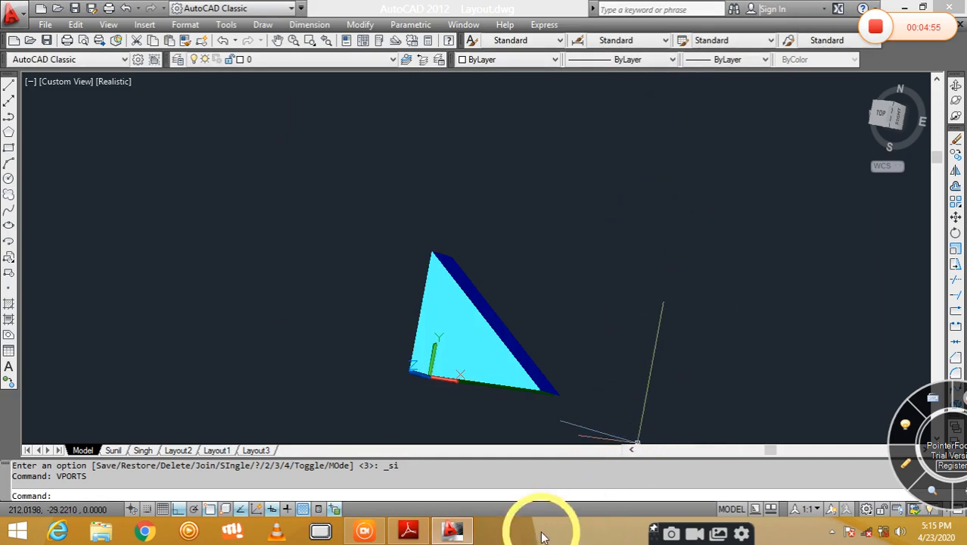
- Switch to the PDF notes, set the zoom to 100%, and look through the viewport example pictures up to page 2
click(412, 531)
scroll(506, 305, down, 10)
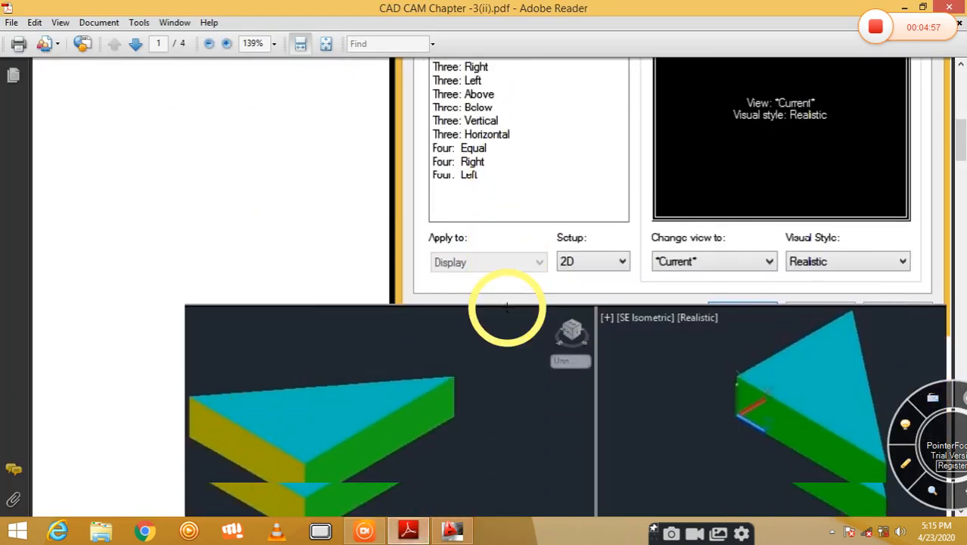
scroll(506, 303, up, 1)
scroll(506, 283, down, 2)
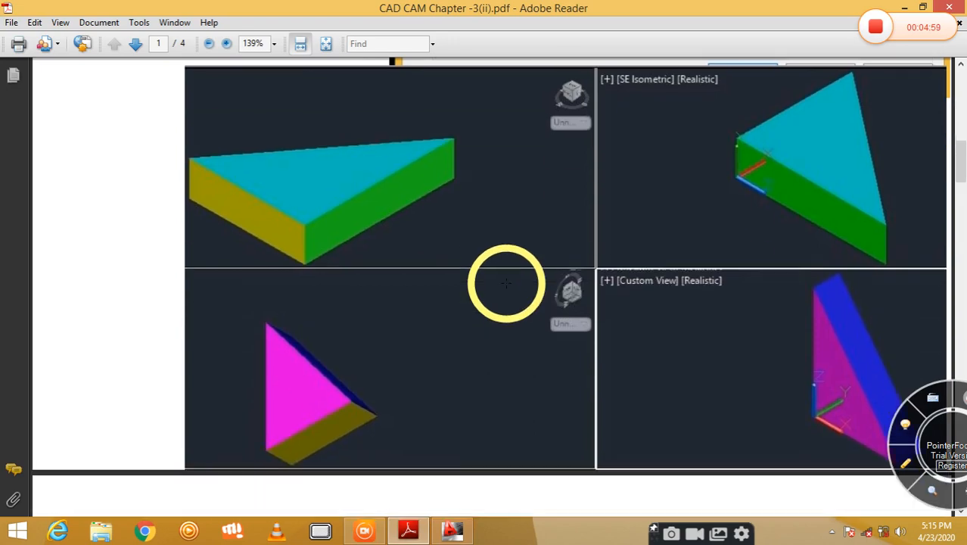
click(274, 44)
click(272, 123)
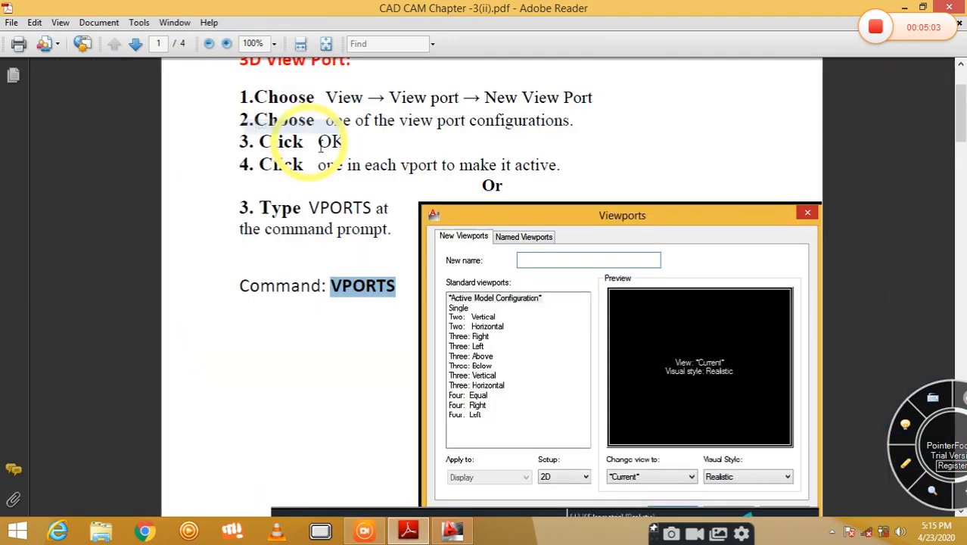
scroll(507, 237, down, 7)
scroll(503, 234, up, 2)
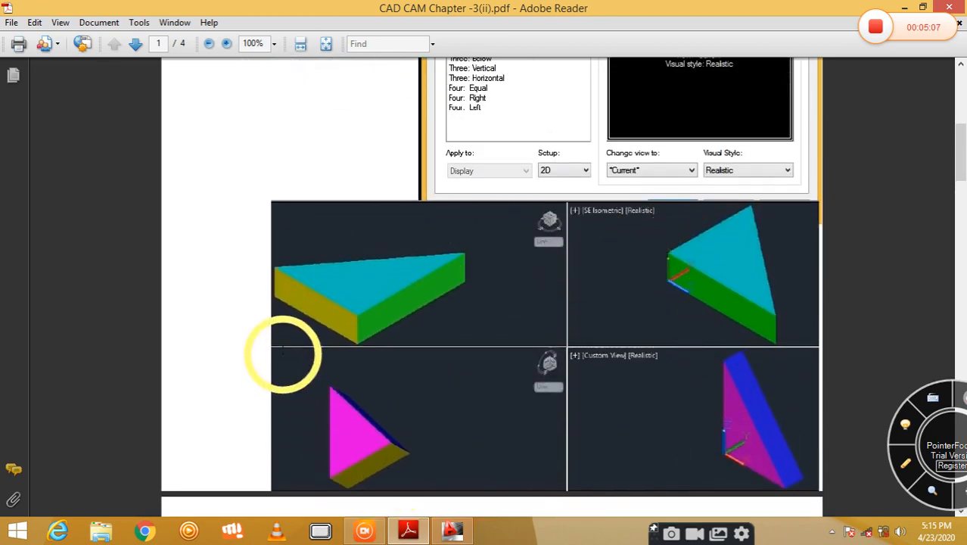
scroll(702, 327, down, 10)
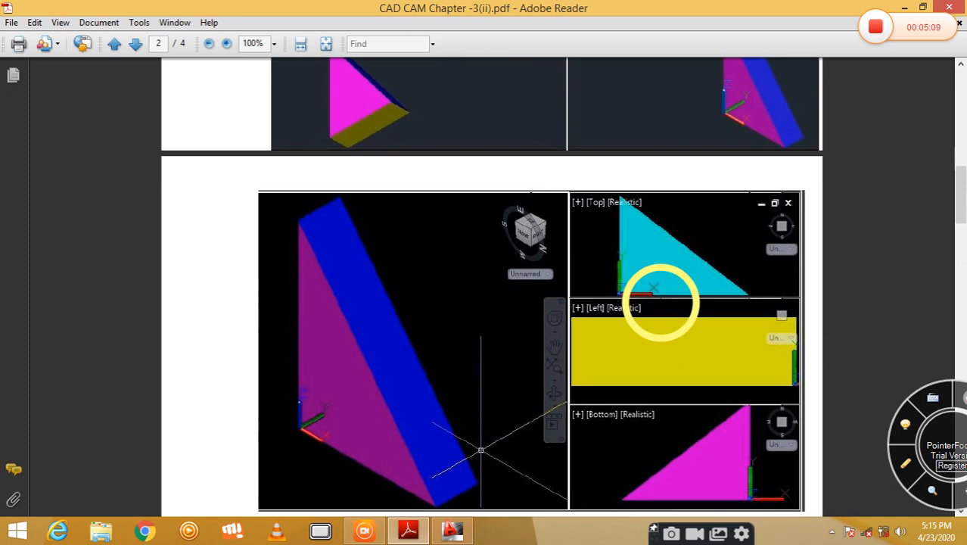
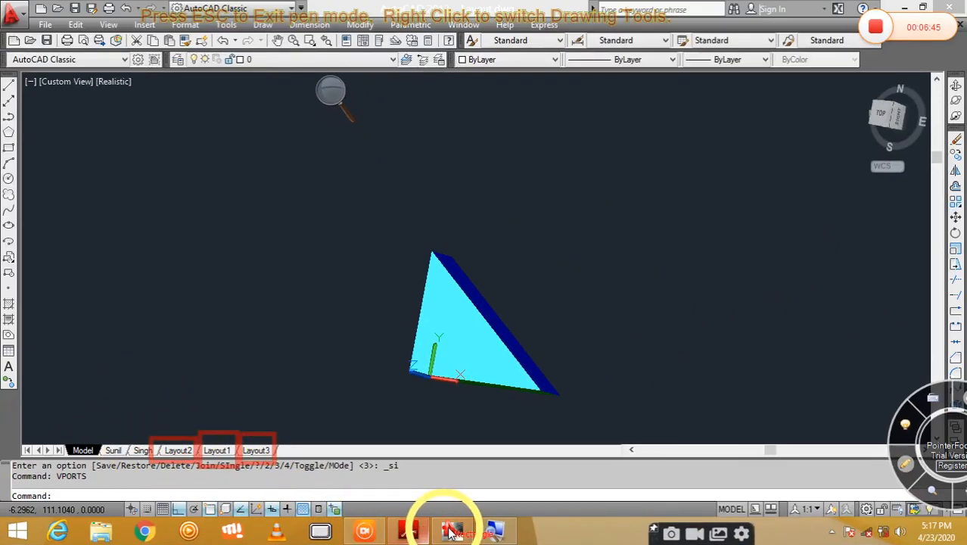
- Close the Magnifier program and dismiss the PointerFocus trial prompt
right_click(492, 534)
click(494, 496)
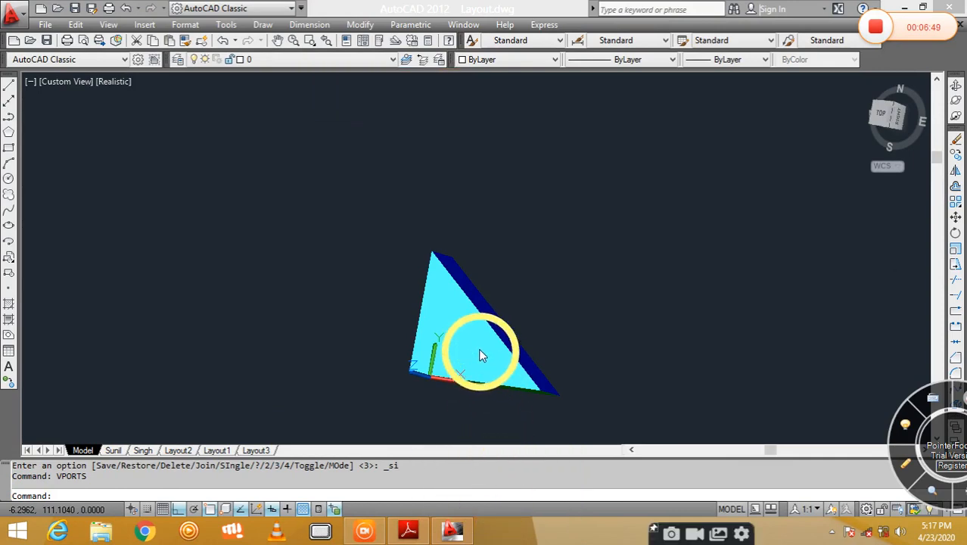
click(860, 507)
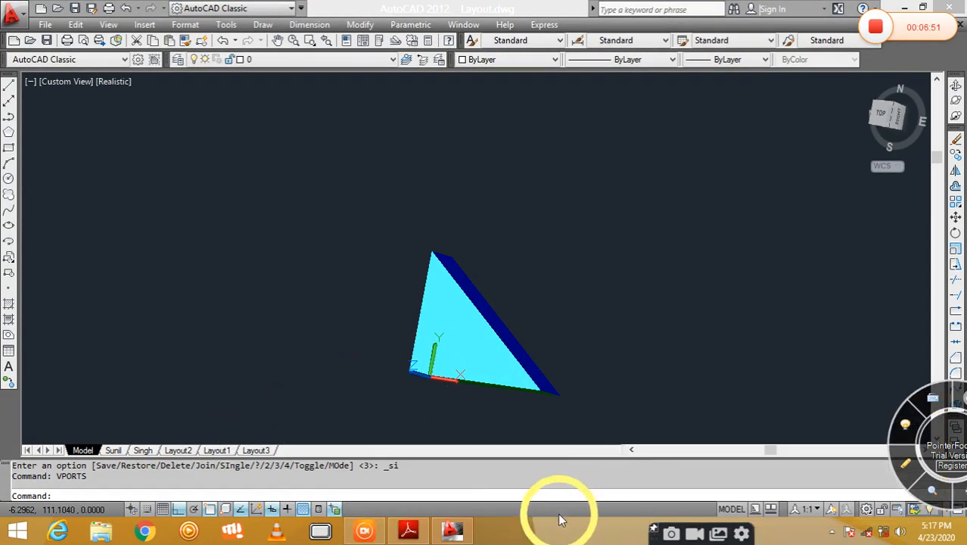
- Check the layout instruction in the PDF notes, and in AutoCAD compare Layout3 with model space by switching between them
click(408, 529)
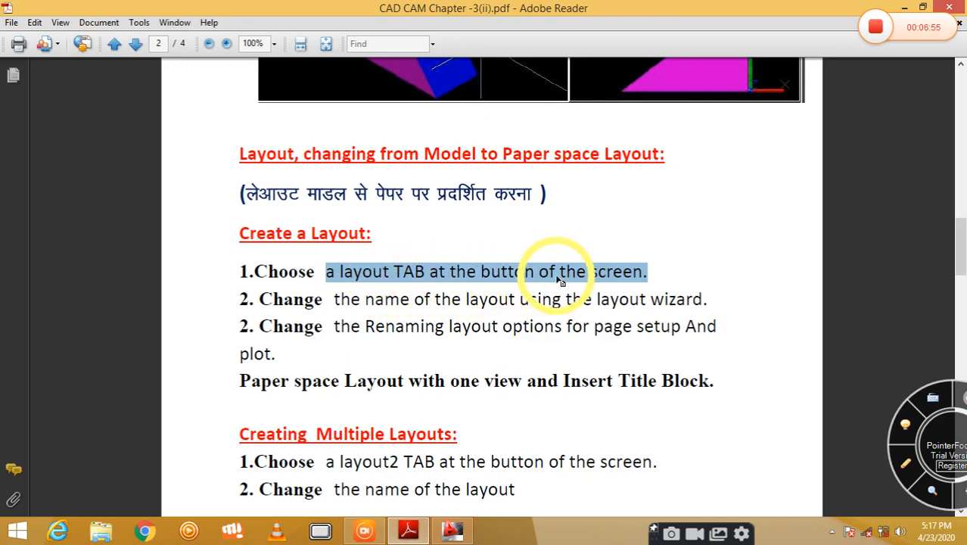
click(441, 531)
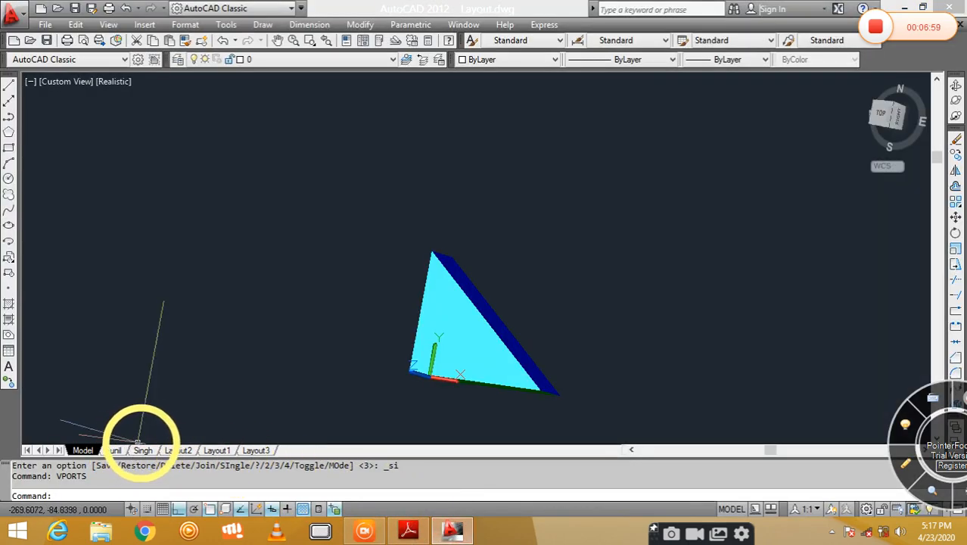
click(259, 453)
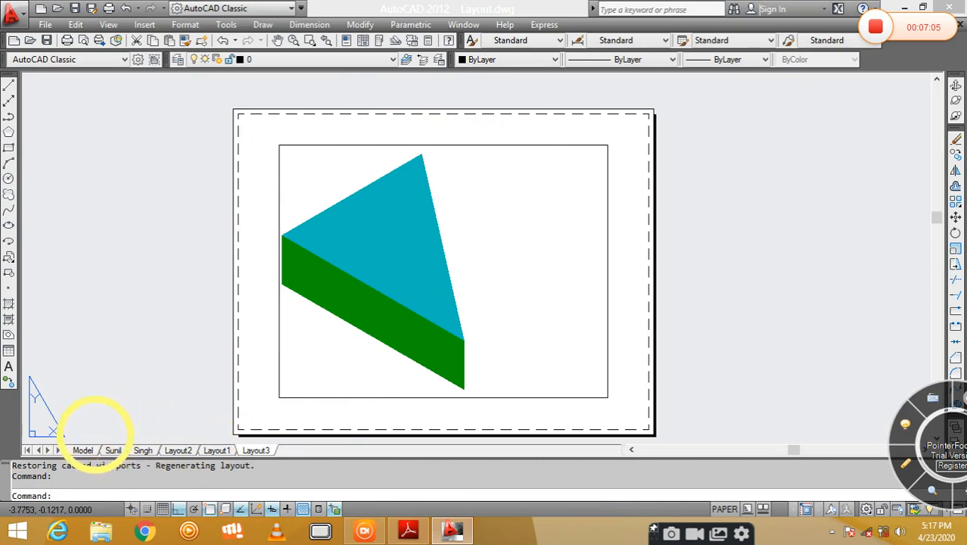
click(79, 450)
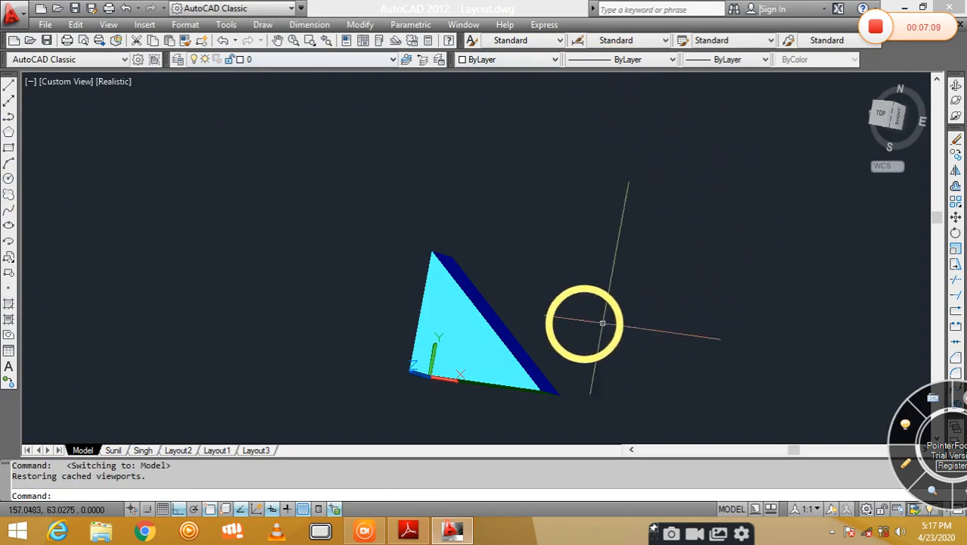
click(254, 451)
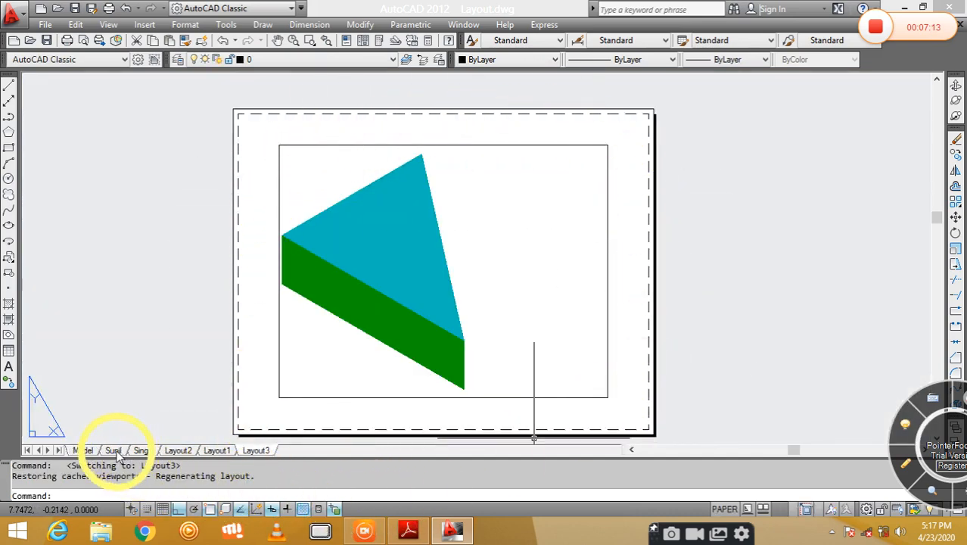
click(84, 450)
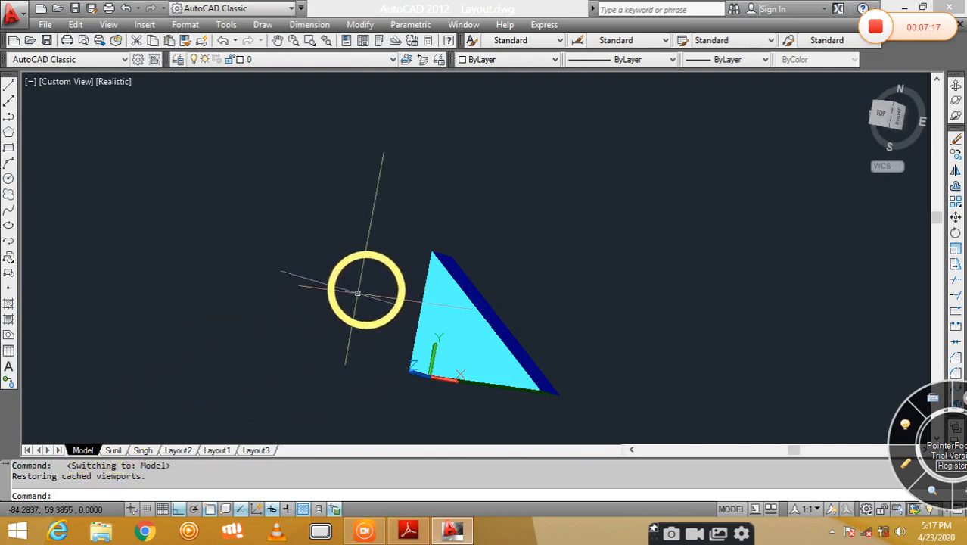
scroll(469, 387, up, 2)
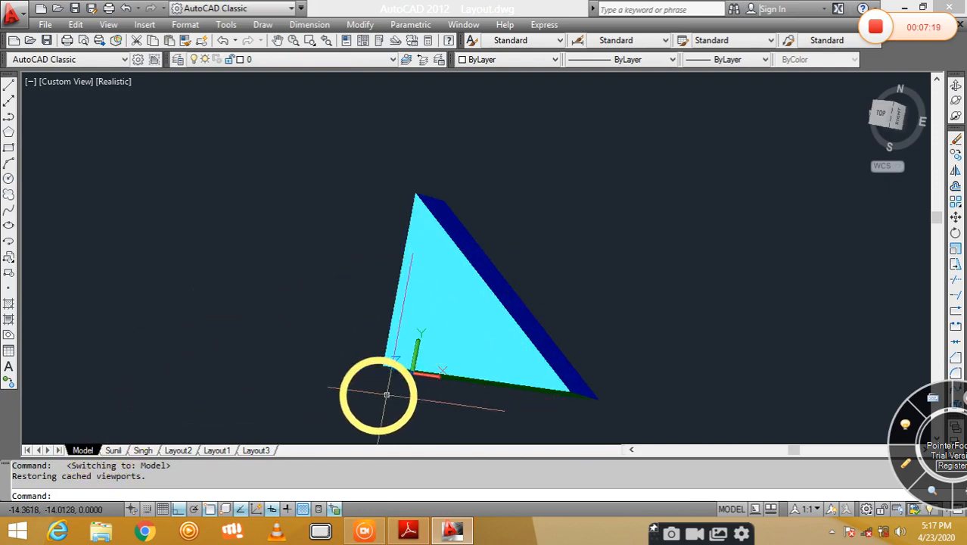
- View every paper-space layout in turn, from the two custom-named layouts through Layout2 and Layout1 to Layout3
click(115, 450)
click(143, 450)
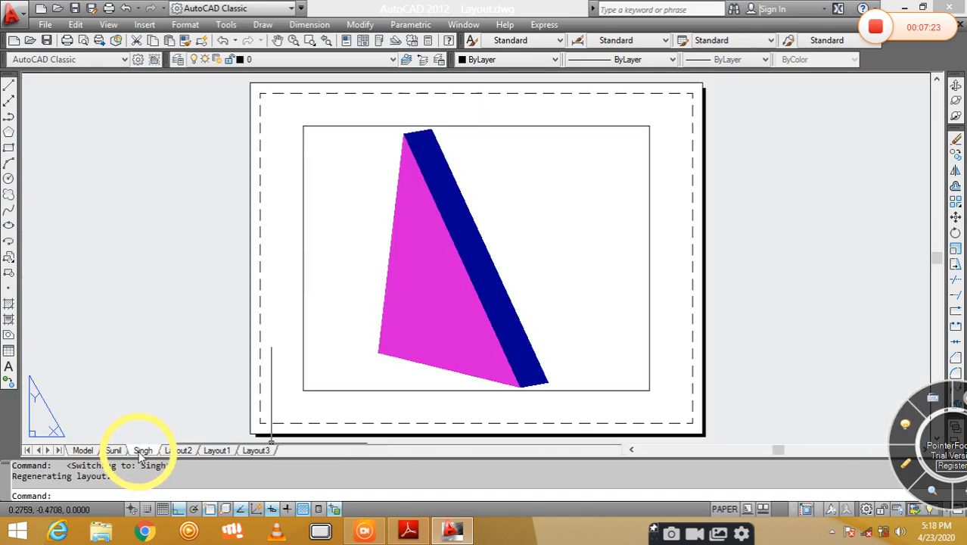
click(178, 450)
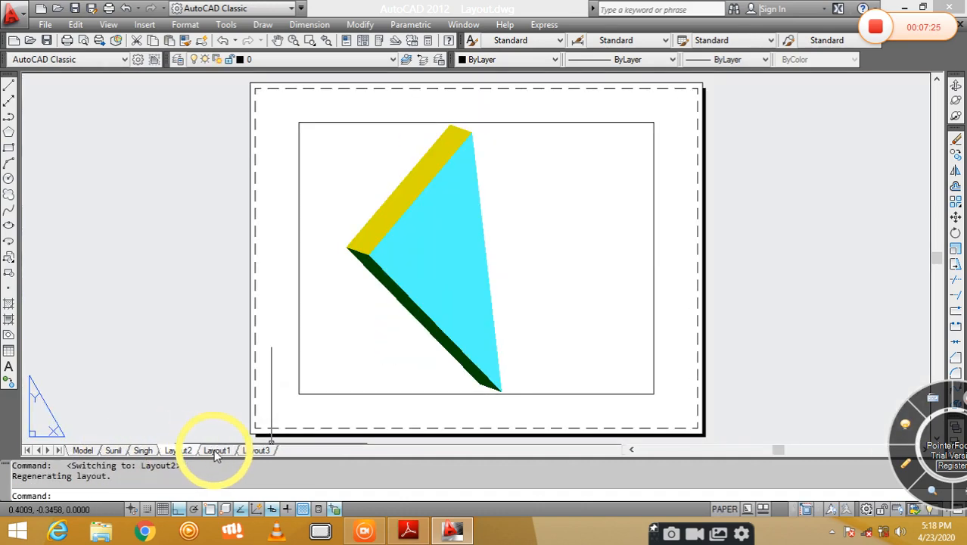
click(217, 450)
click(255, 450)
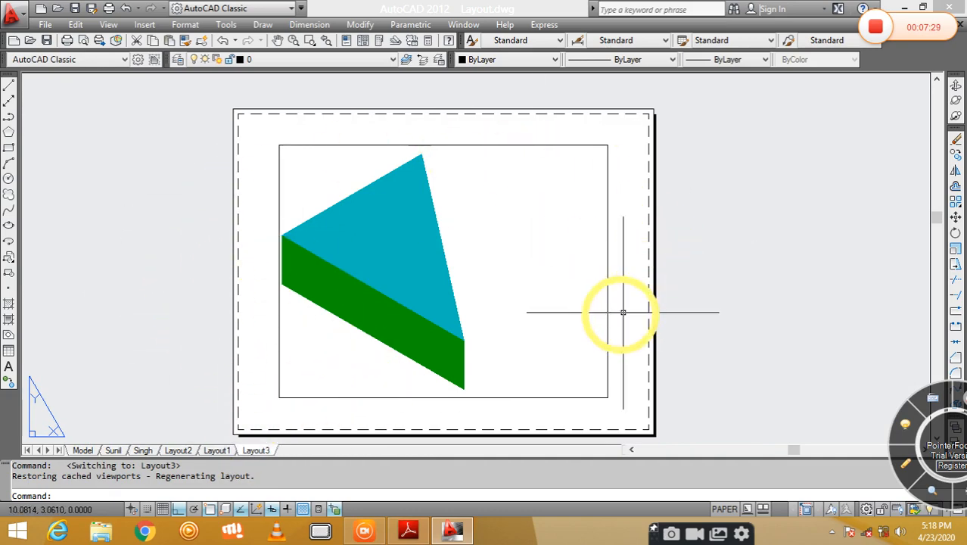
- Check the Create a Layout notes in the PDF, and in AutoCAD examine Layout3's layout commands under screen magnification
click(407, 530)
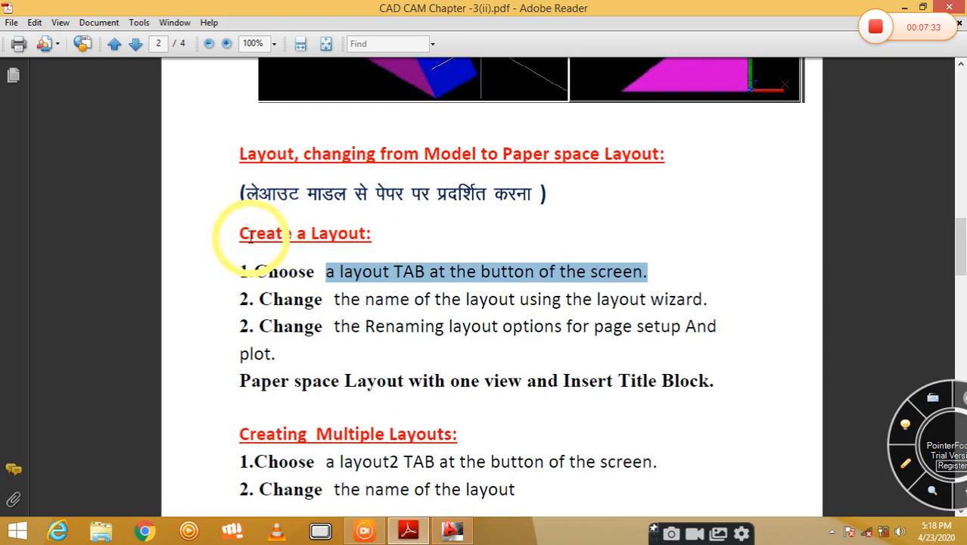
click(449, 532)
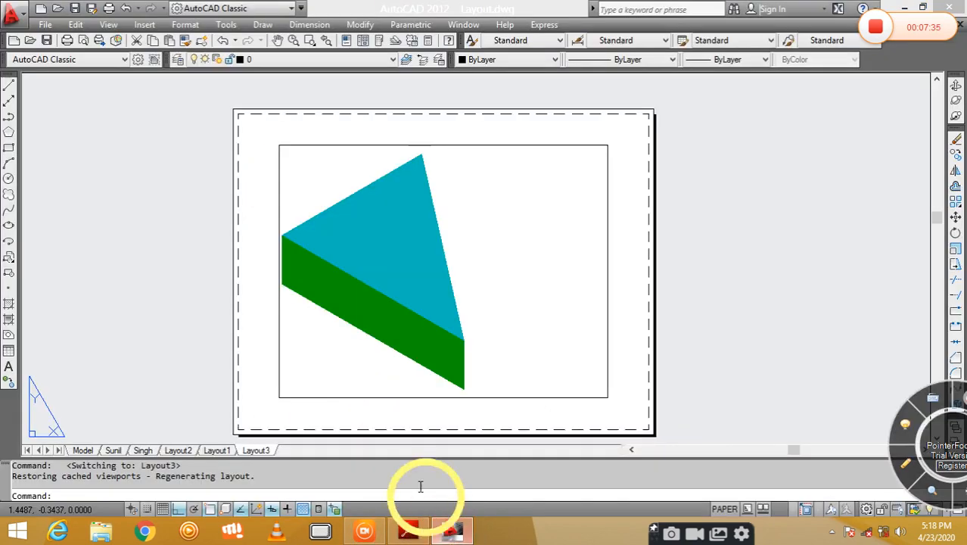
right_click(262, 452)
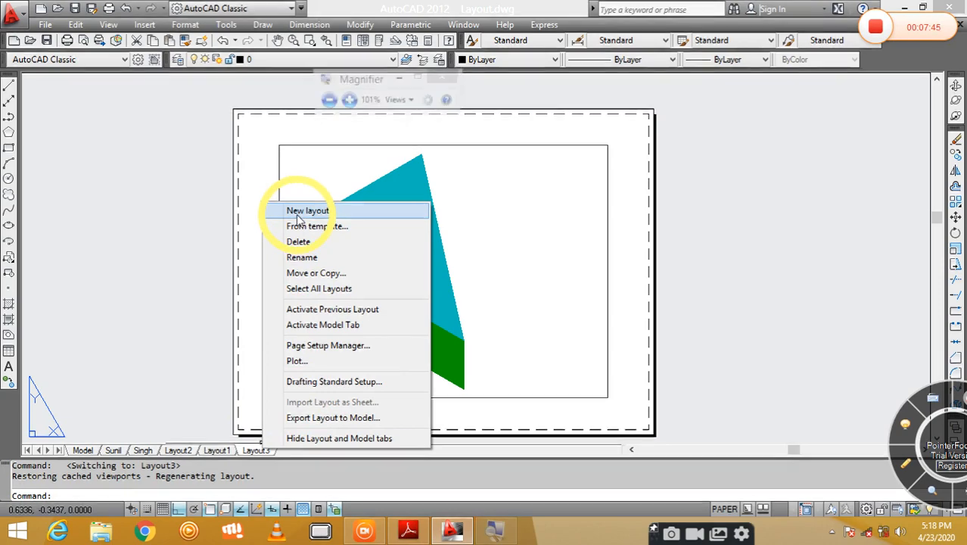
key(super+plus)
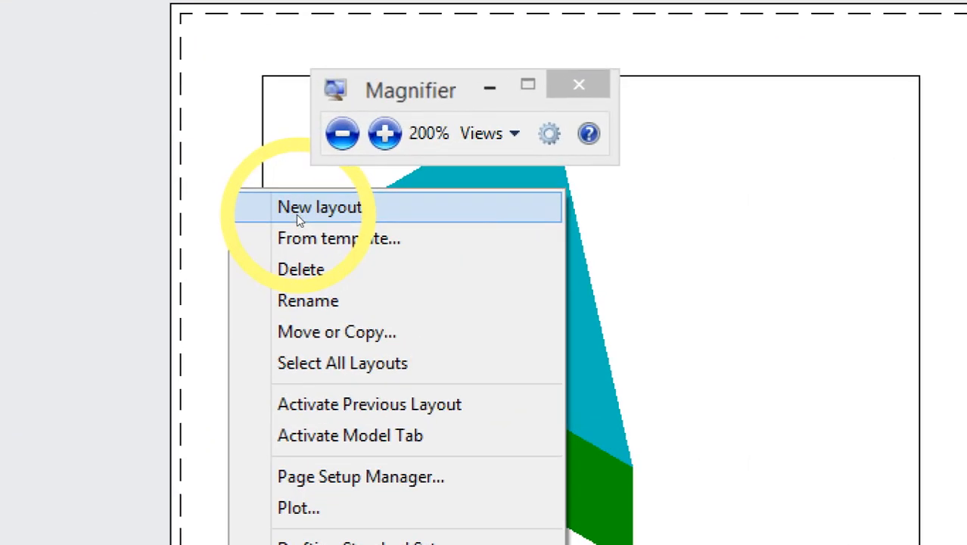
key(super+plus)
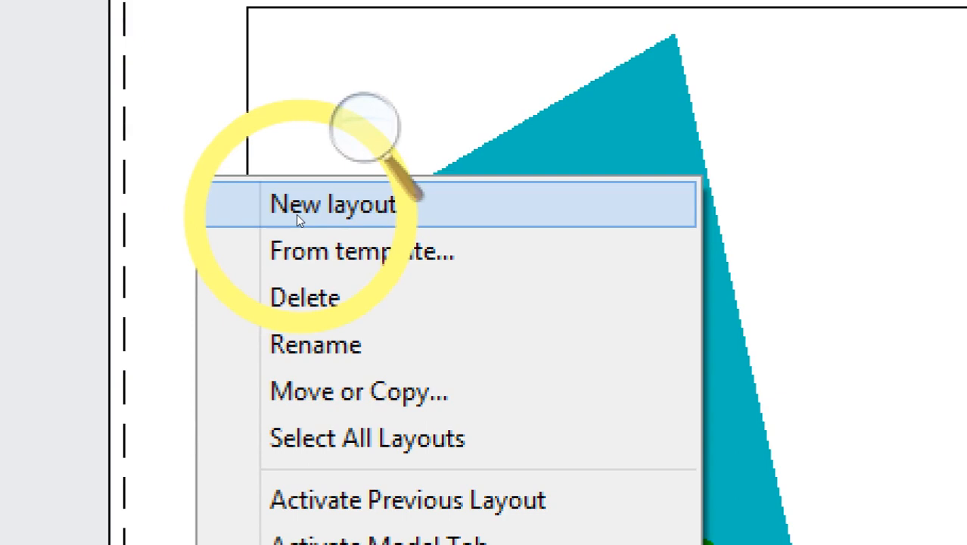
key(super+minus)
key(super+minus)
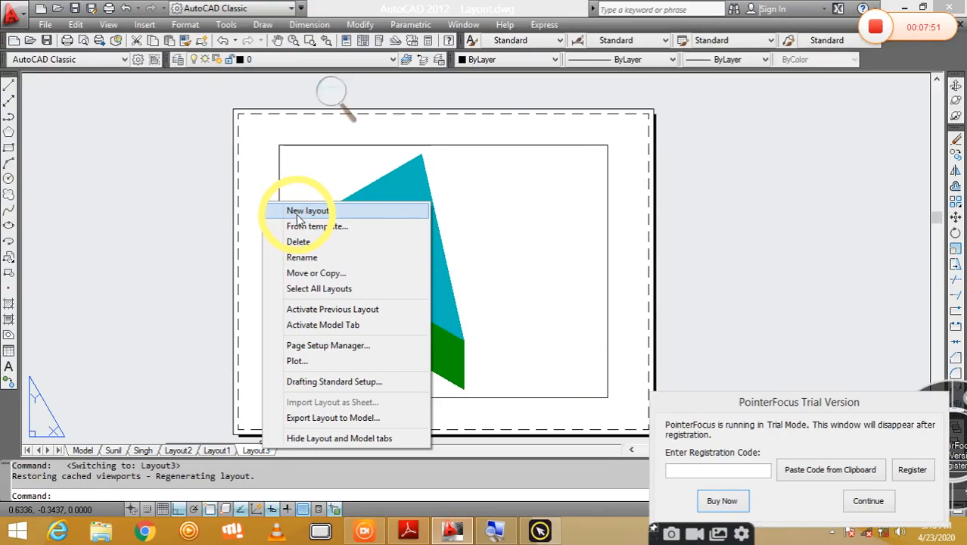
- Dismiss the PointerFocus trial prompt, add a new paper-space layout to the drawing and open it
click(484, 311)
click(864, 500)
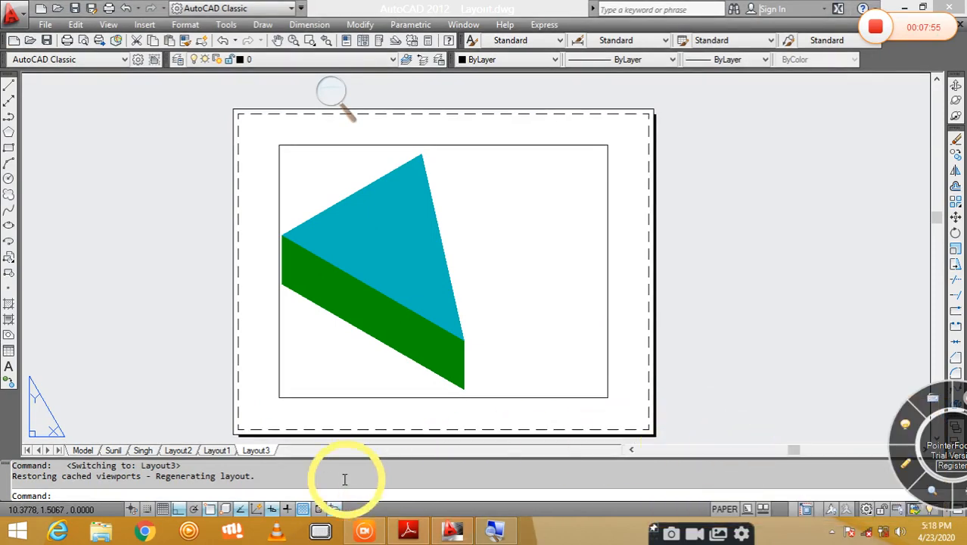
right_click(263, 454)
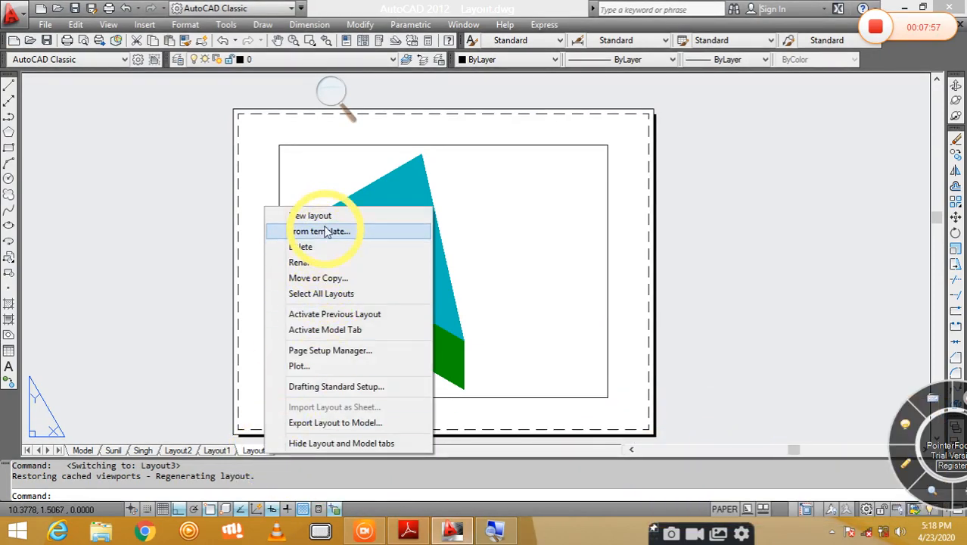
click(323, 224)
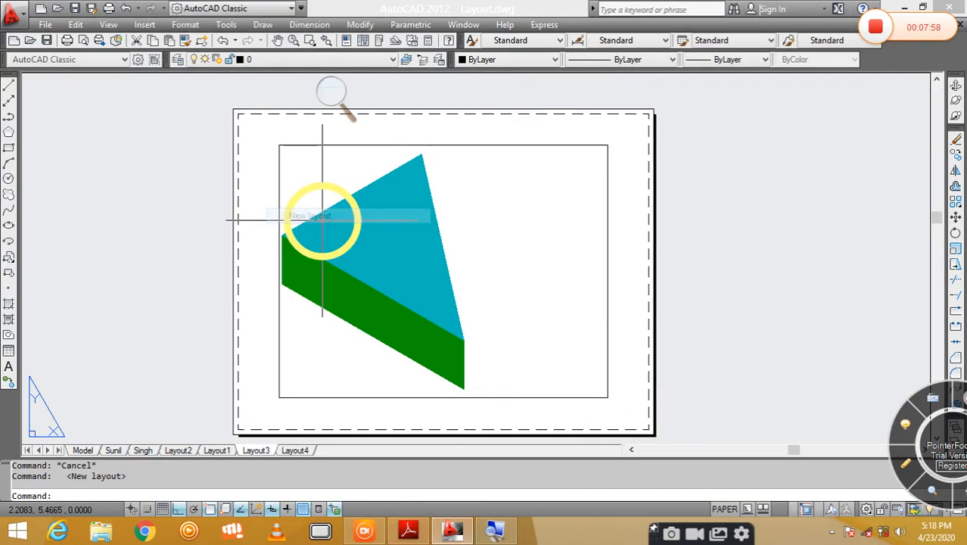
click(301, 452)
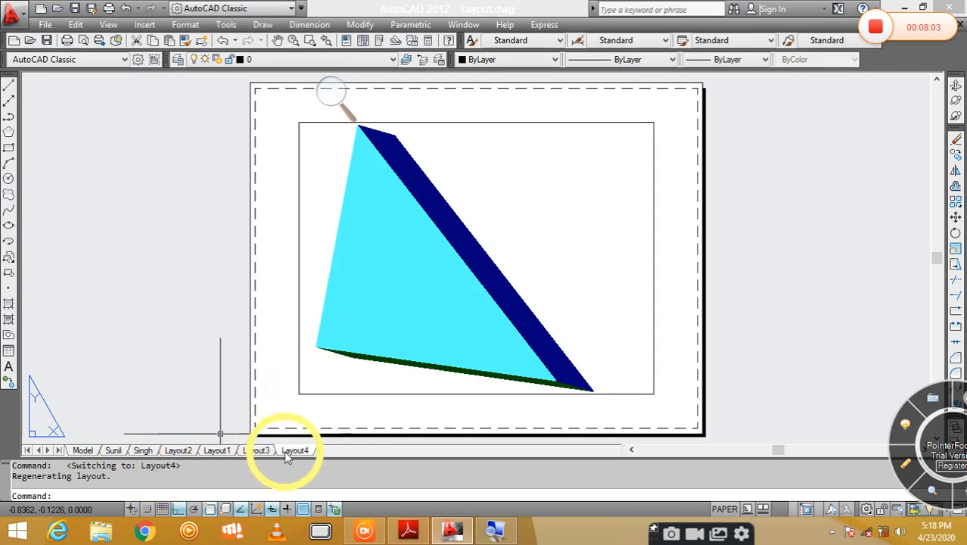
- Close the Magnifier program and compare the new layout with model space by switching between them
right_click(503, 534)
click(499, 494)
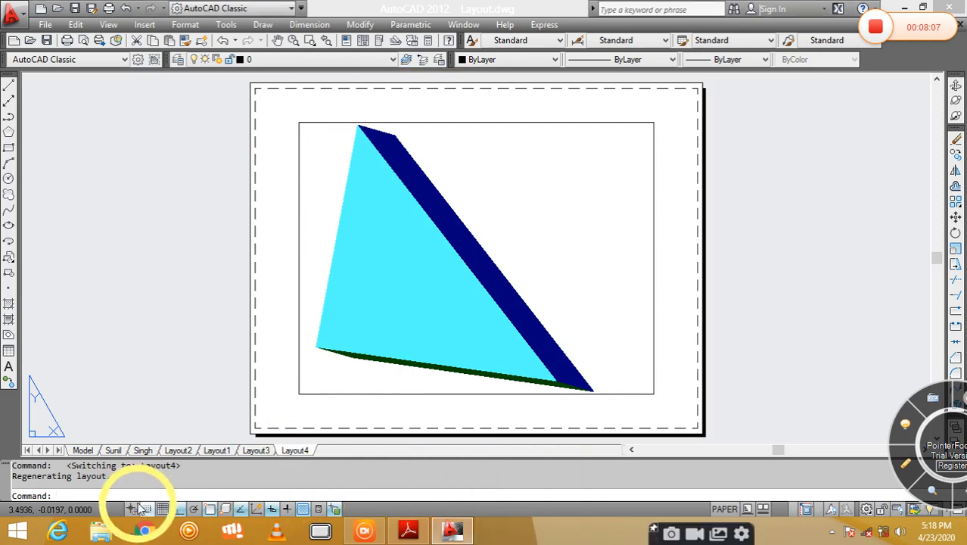
click(82, 449)
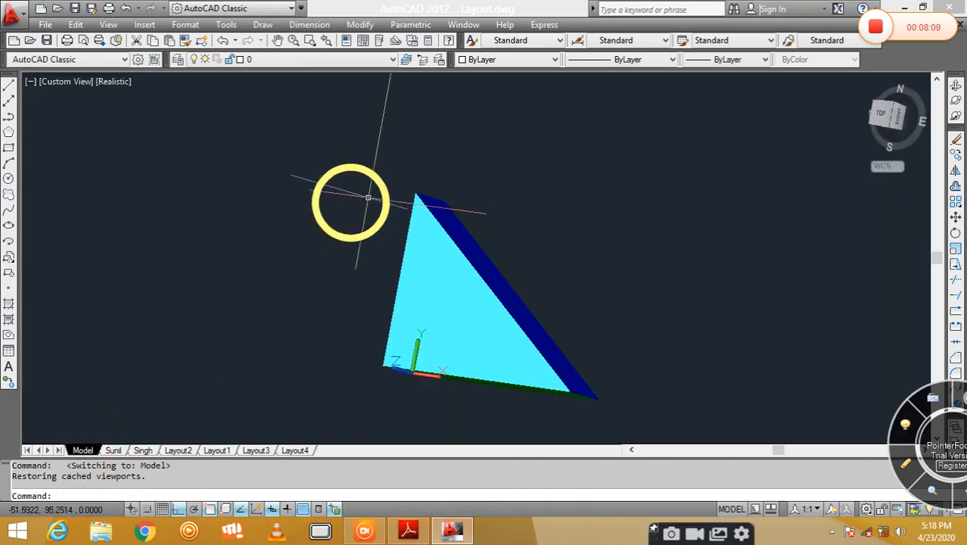
click(295, 450)
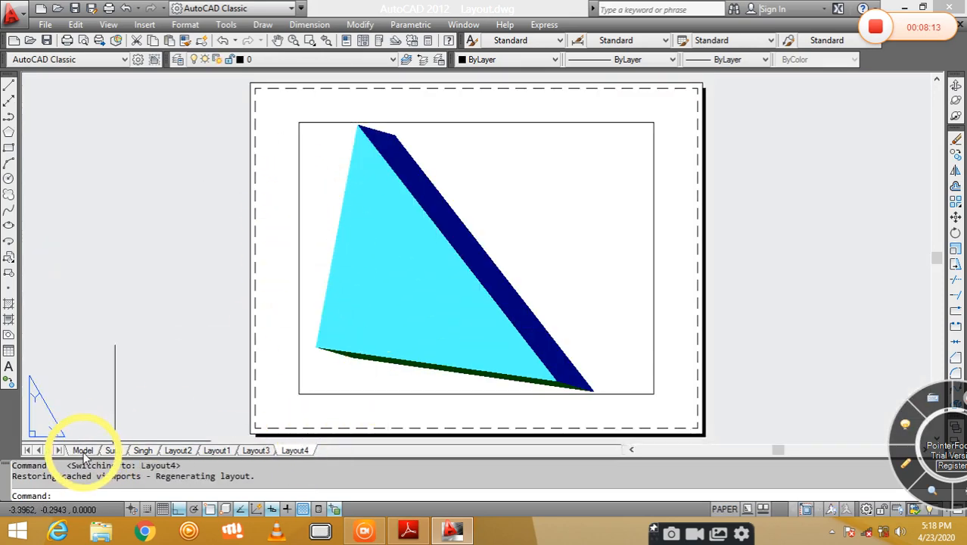
click(82, 450)
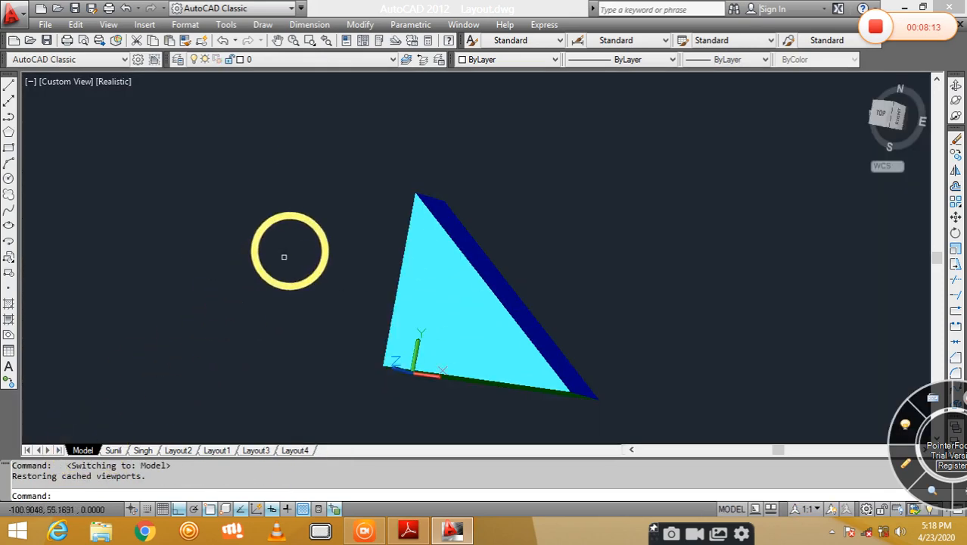
click(296, 451)
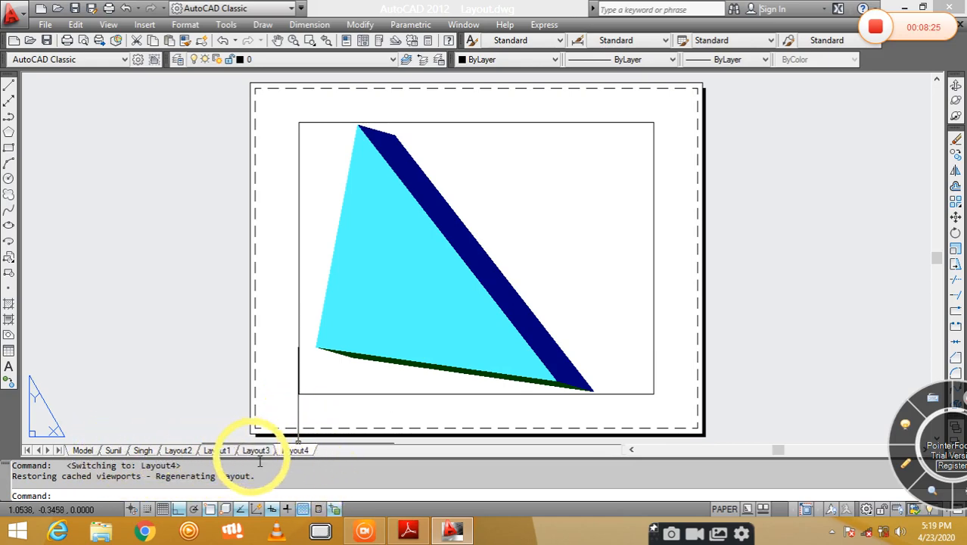
- Review the Create a Layout instructions in the PDF notes, highlighting the words "Renaming layout options for" in the page setup line
click(451, 532)
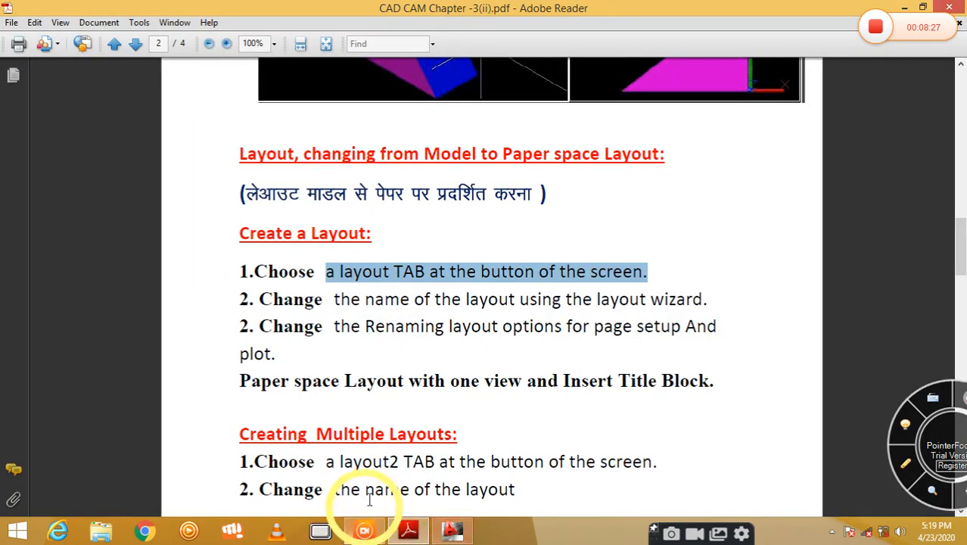
scroll(406, 434, down, 1)
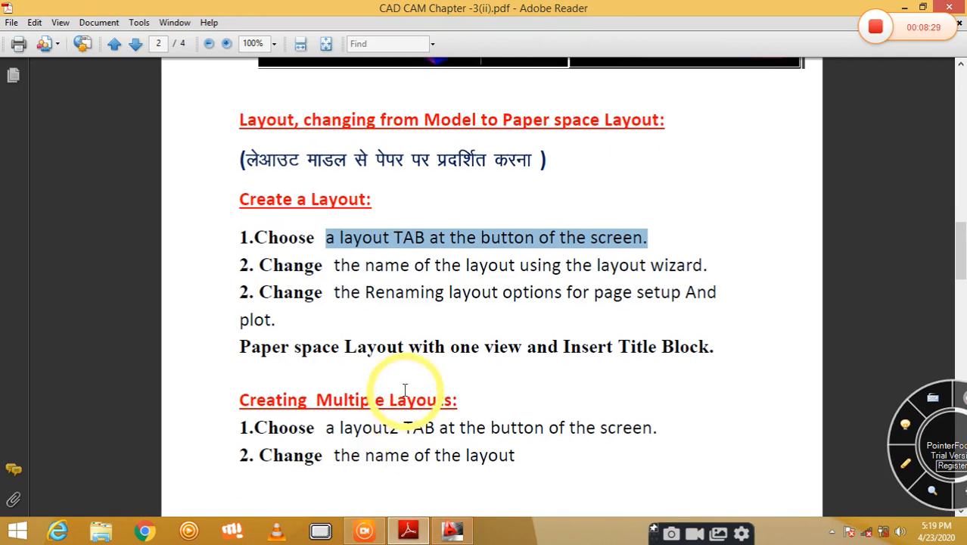
click(454, 533)
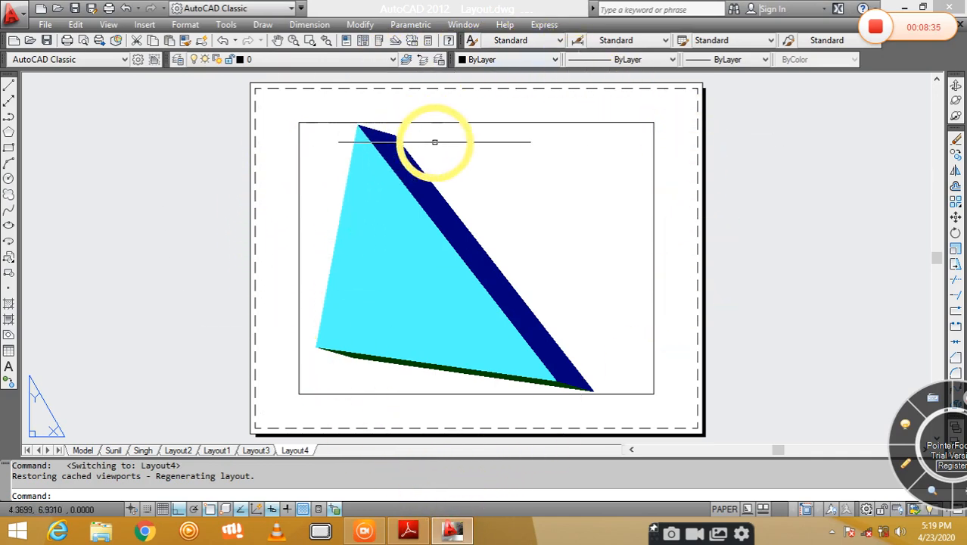
click(401, 532)
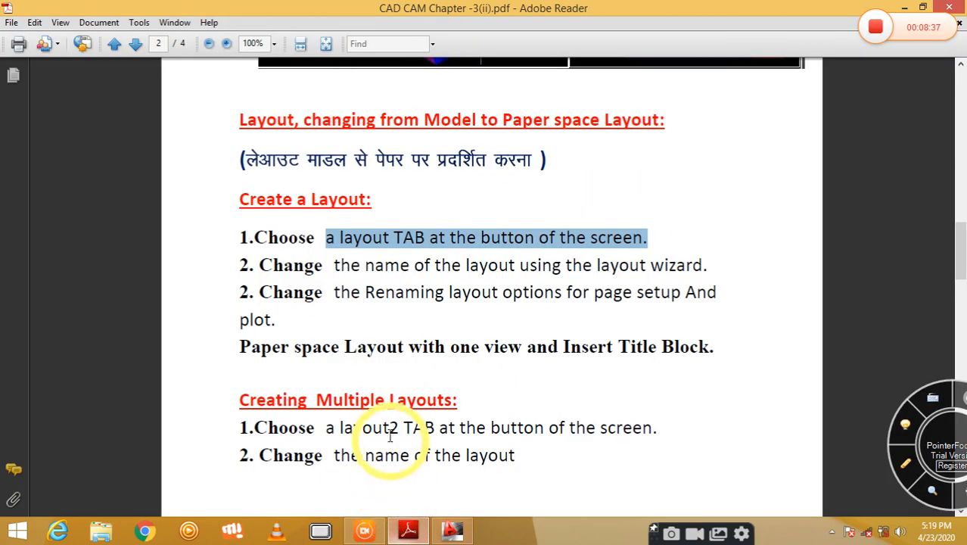
scroll(391, 435, down, 1)
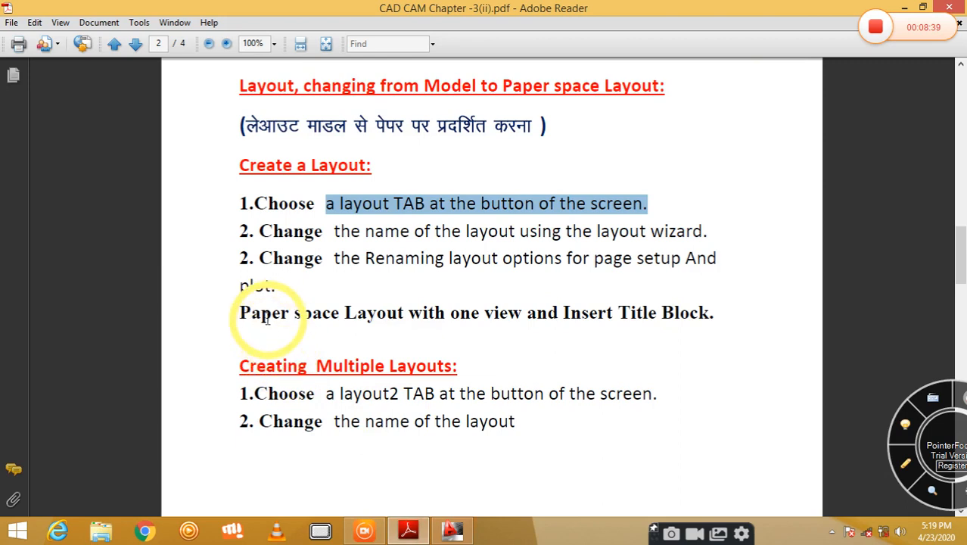
drag(366, 257, 641, 254)
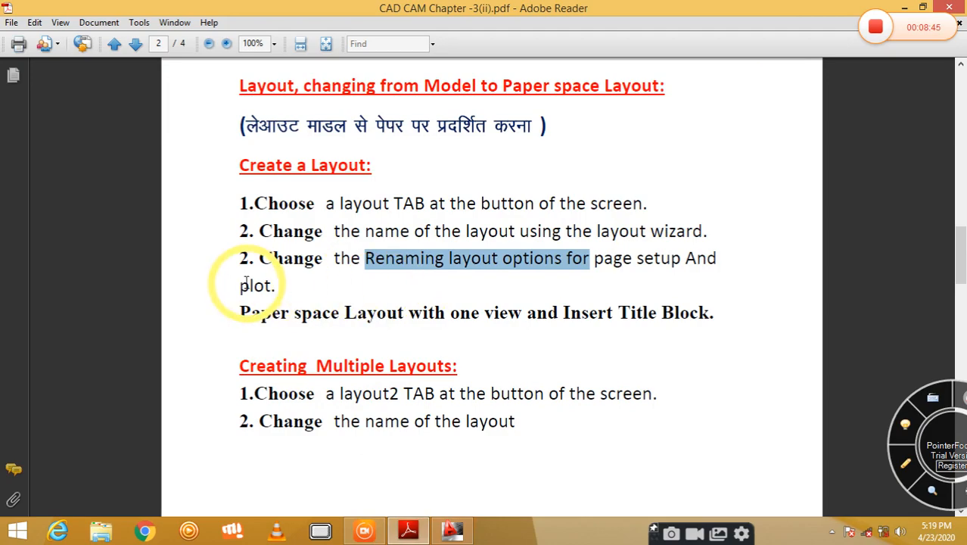
- Highlight and read the PDF line "Paper space Layout with one view and Insert Title Block.", dismissing the PointerFocus trial prompt
scroll(432, 345, down, 10)
scroll(431, 340, up, 10)
click(234, 312)
drag(234, 313, 711, 310)
click(862, 499)
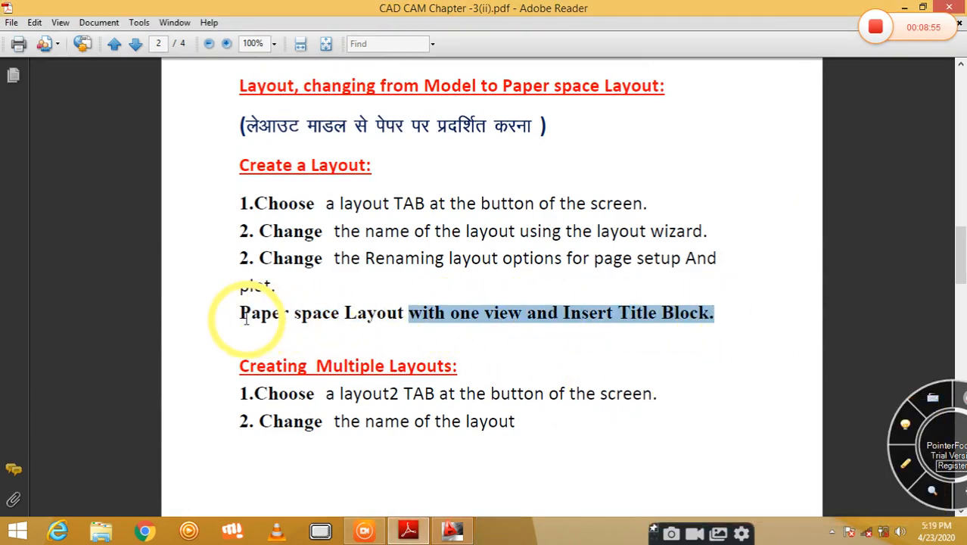
drag(239, 310, 697, 300)
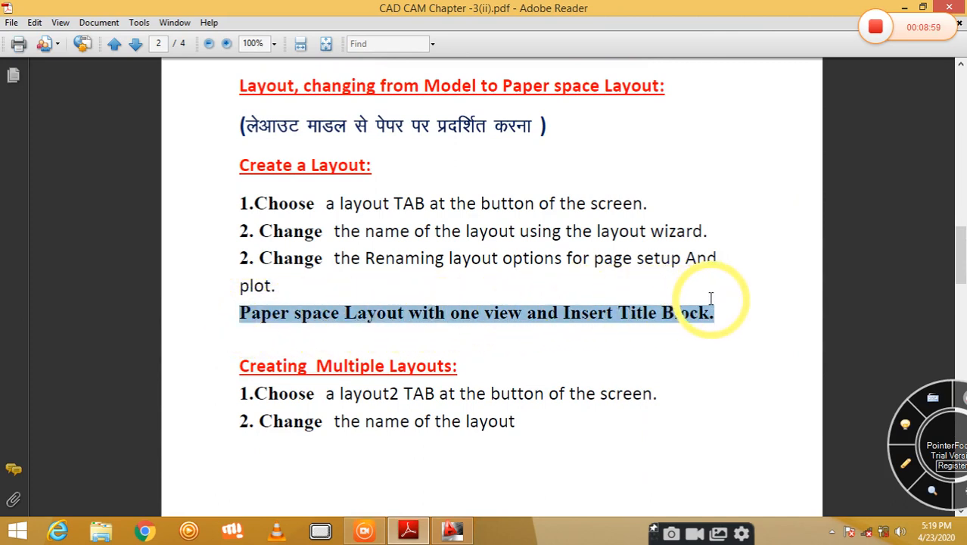
click(729, 334)
- Look through the Creating Multiple Layouts notes and the layout and plot illustrations on the PDF's next page
scroll(549, 345, down, 3)
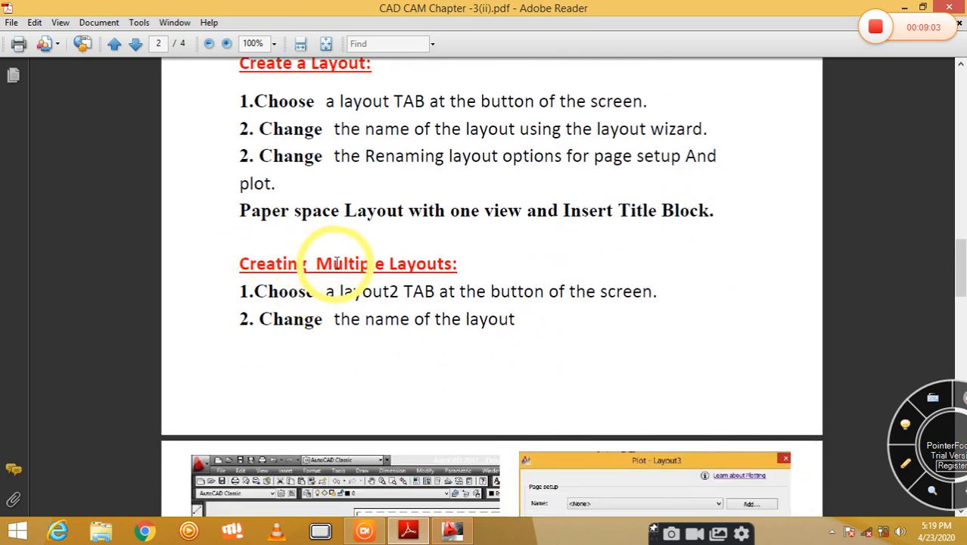
scroll(447, 276, down, 8)
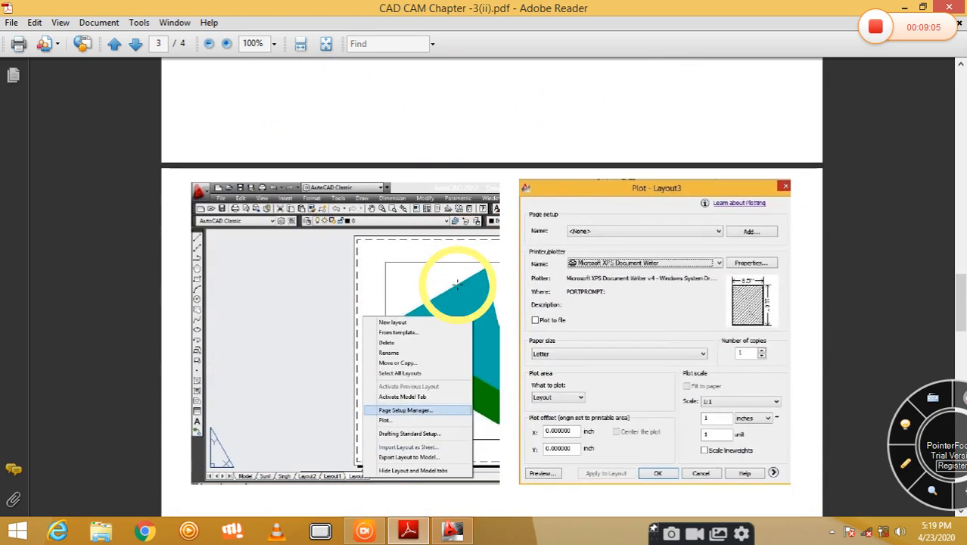
scroll(456, 285, up, 10)
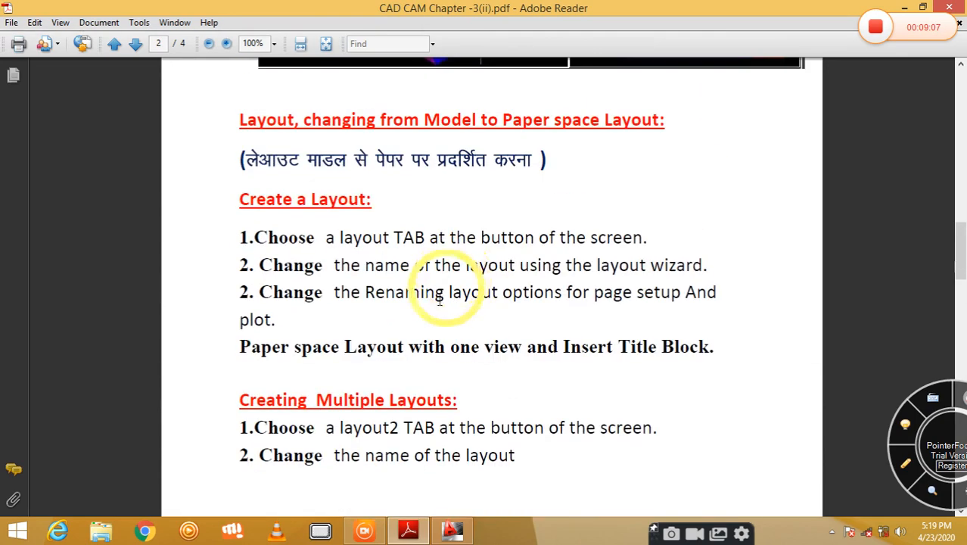
- Switch to AutoCAD, add another new layout after Layout4 and open it
click(452, 532)
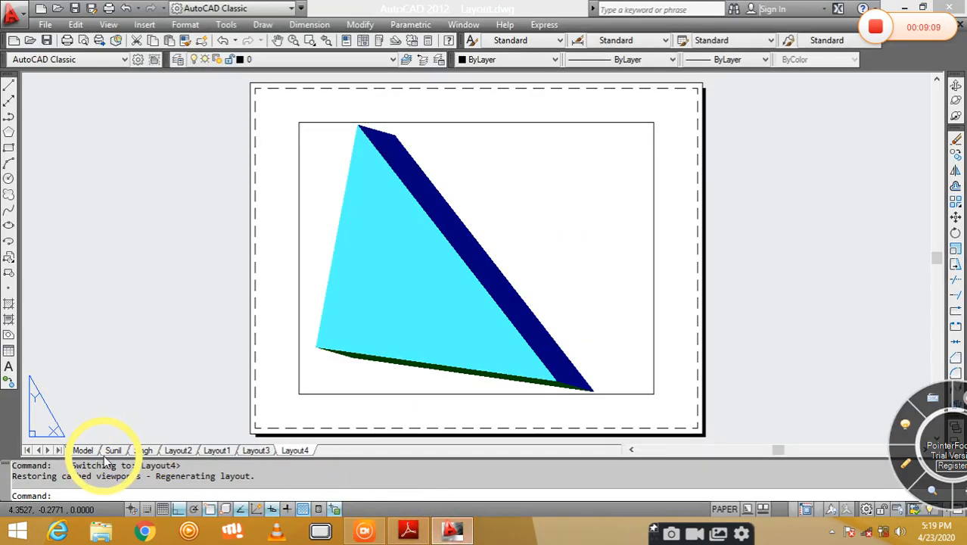
right_click(301, 454)
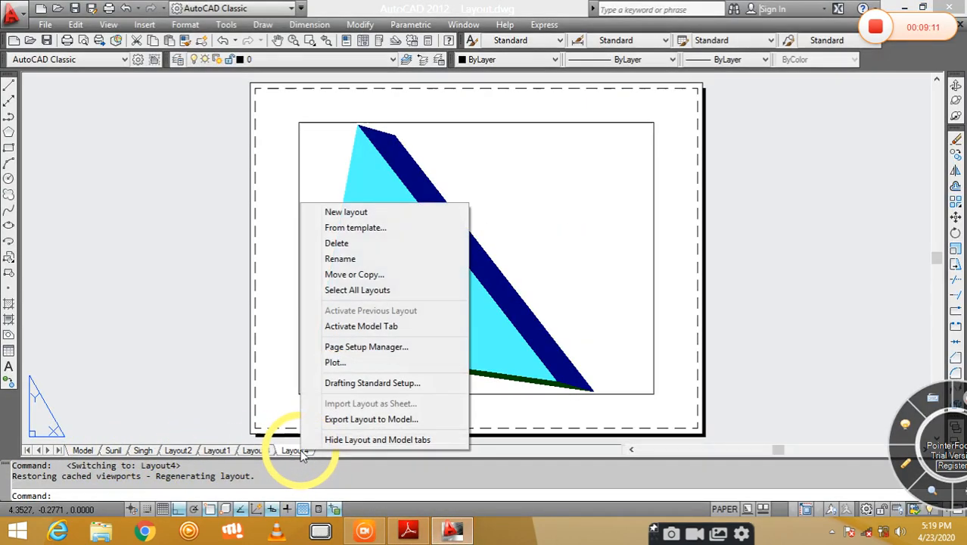
click(362, 213)
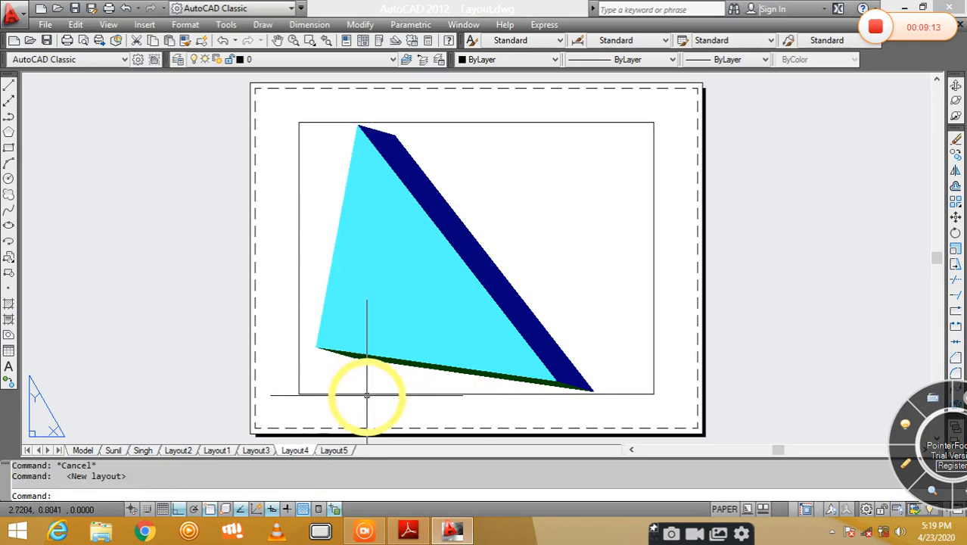
click(334, 450)
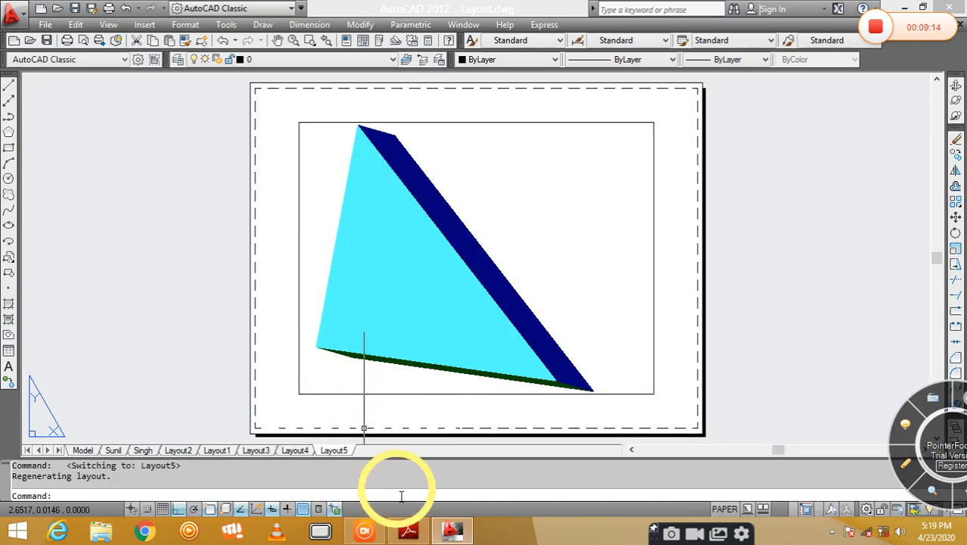
- Check the instruction on changing the layout name in the PDF's Creating Multiple Layouts notes and return to AutoCAD
click(409, 530)
scroll(392, 274, down, 3)
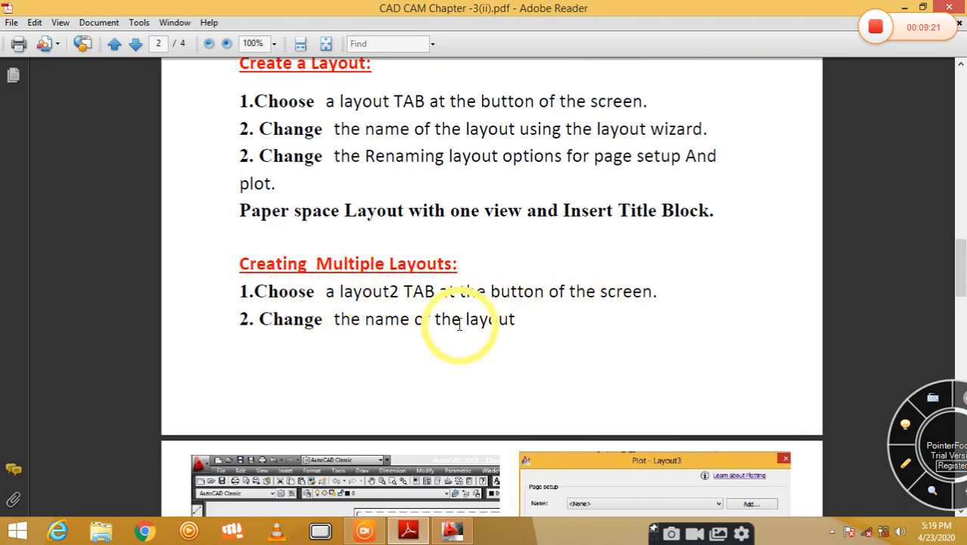
click(451, 529)
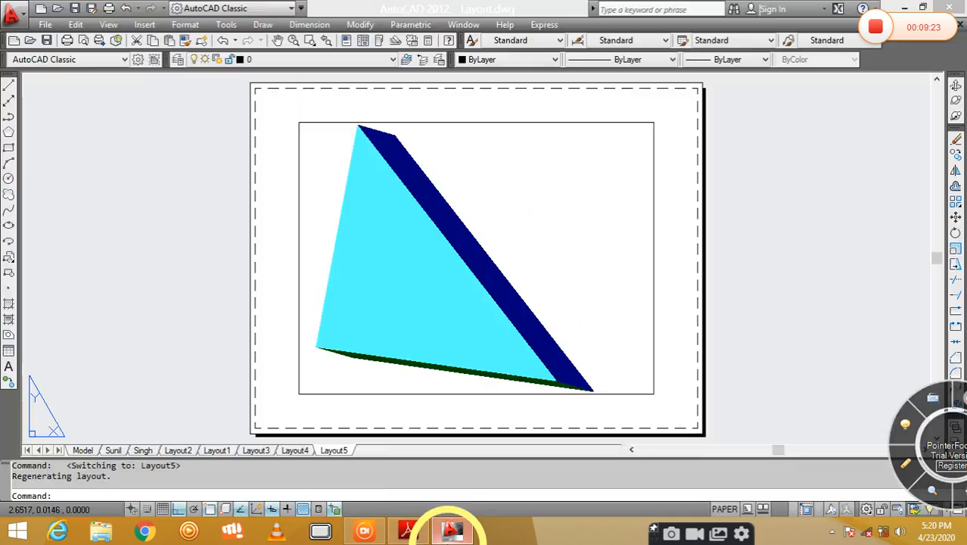
- Rename Layout4 as SBIT, magnifying the rename command on screen, and dismiss the PointerFocus trial prompt
click(298, 451)
right_click(298, 451)
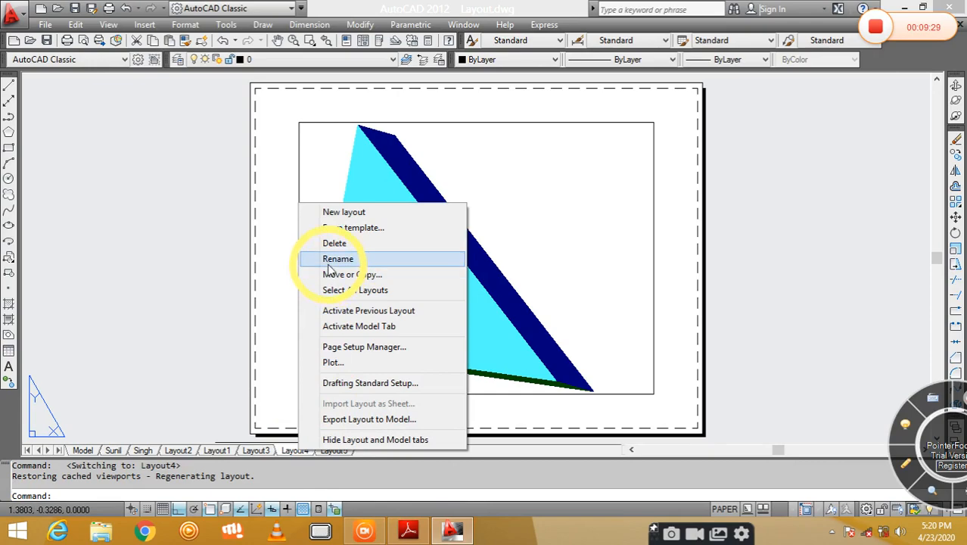
key(super+plus)
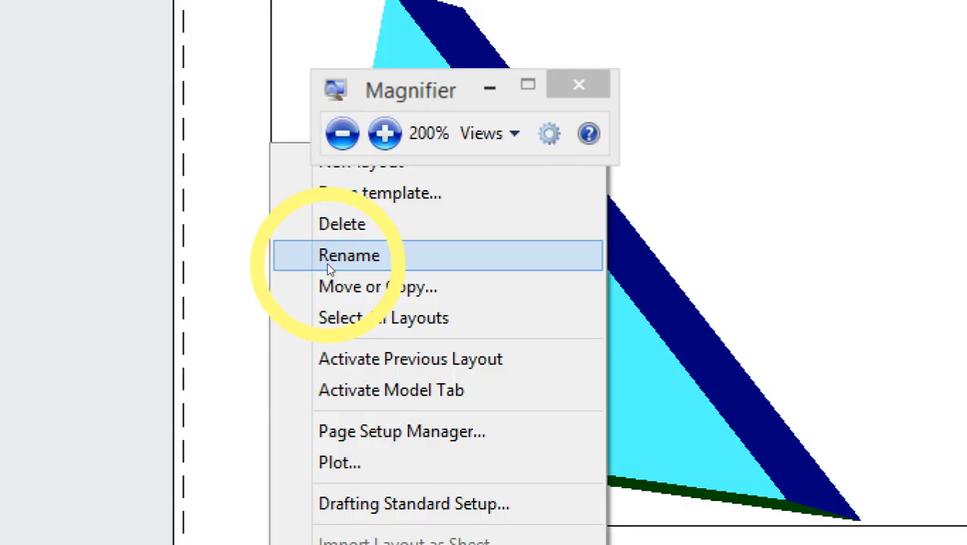
key(super+plus)
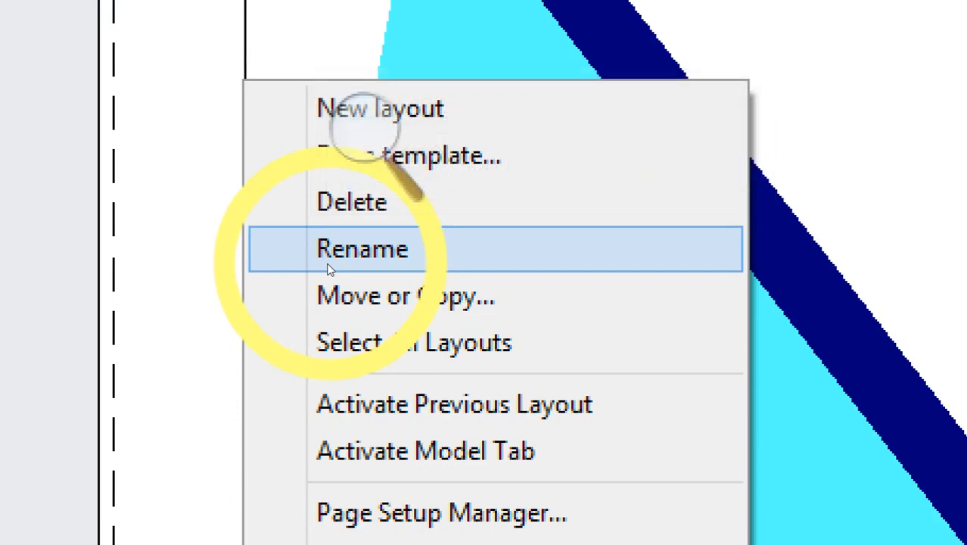
key(super+minus)
key(super+minus)
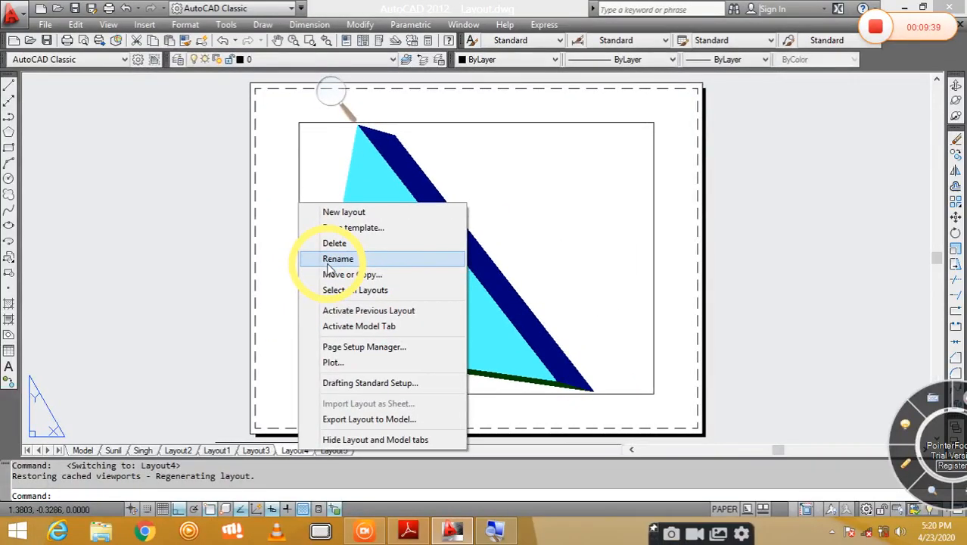
click(333, 259)
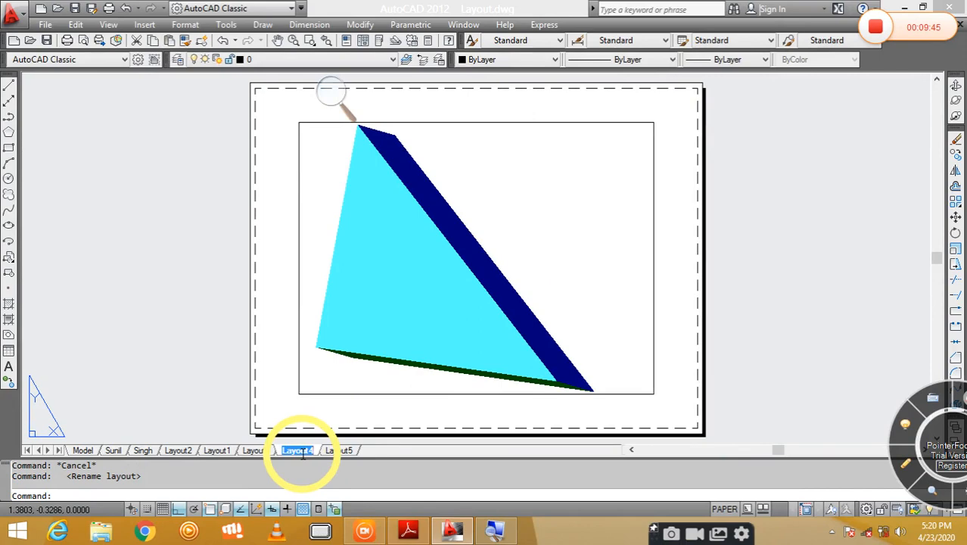
text(SBIT)
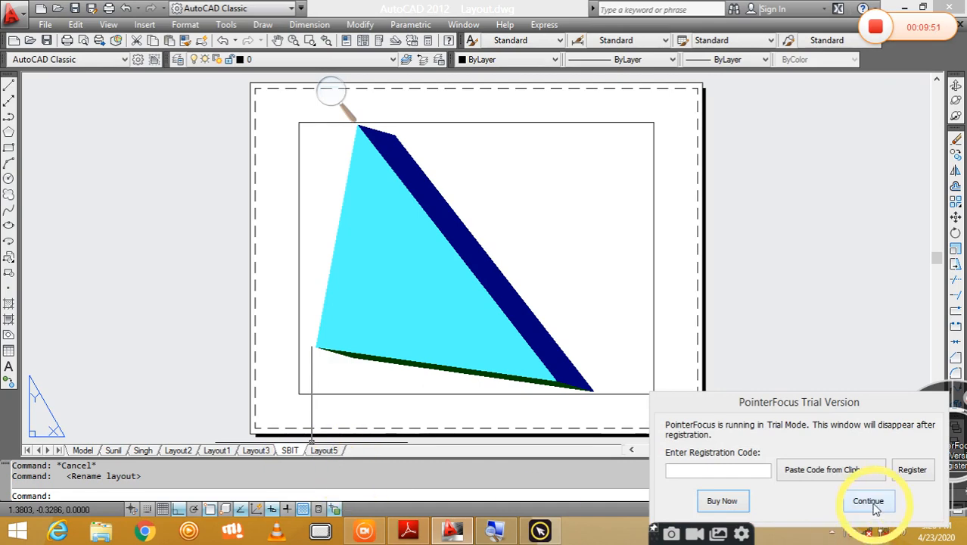
click(874, 505)
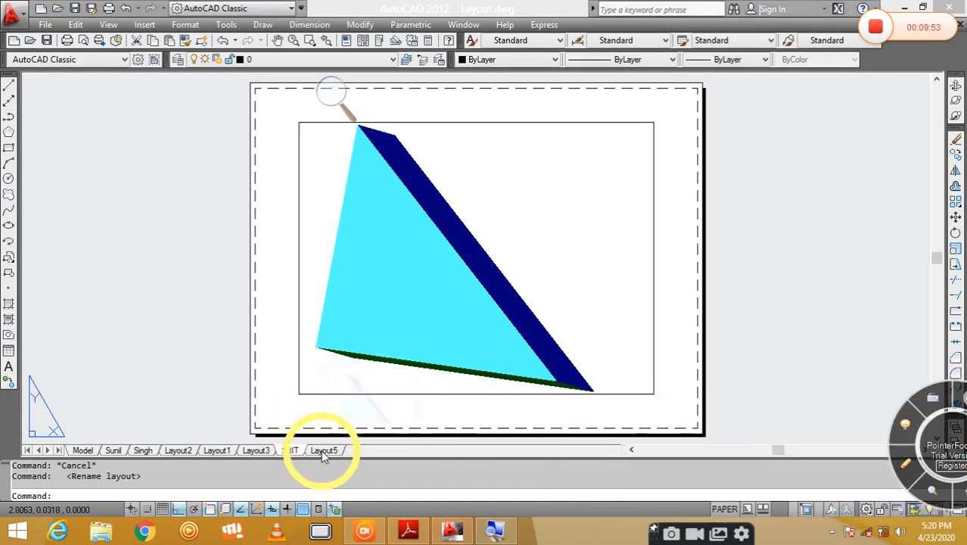
- Examine the Page Setup Manager and Plot illustrations in the PDF notes, close the Magnifier program and return to AutoCAD
click(410, 531)
scroll(268, 282, down, 8)
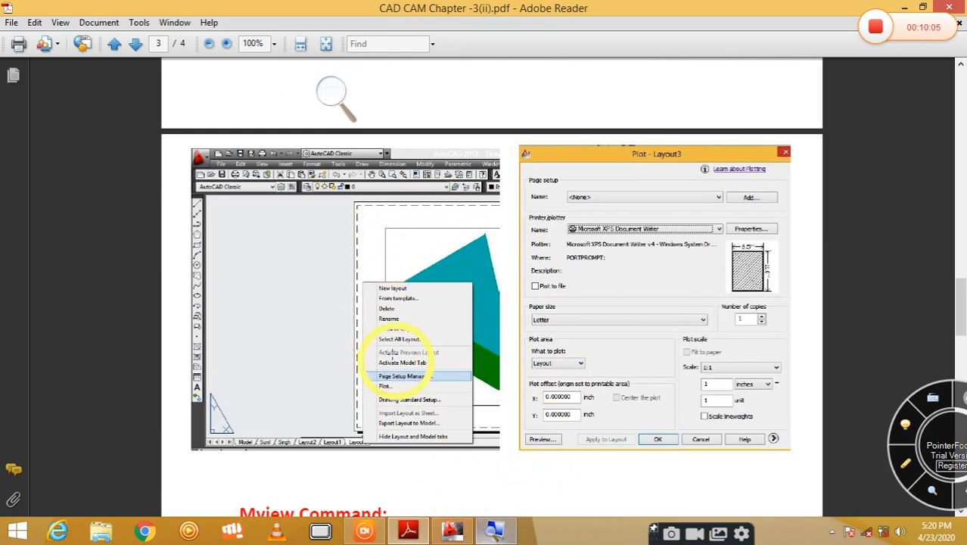
right_click(494, 532)
click(454, 531)
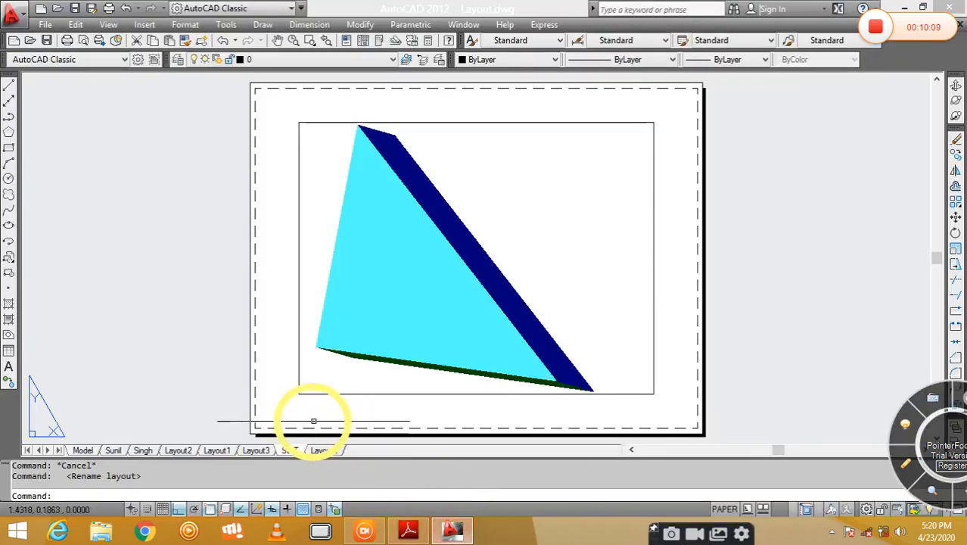
- Open the Page Setup Manager for Layout5, dismiss the new page setup form and start modifying Layout5's setup
right_click(314, 452)
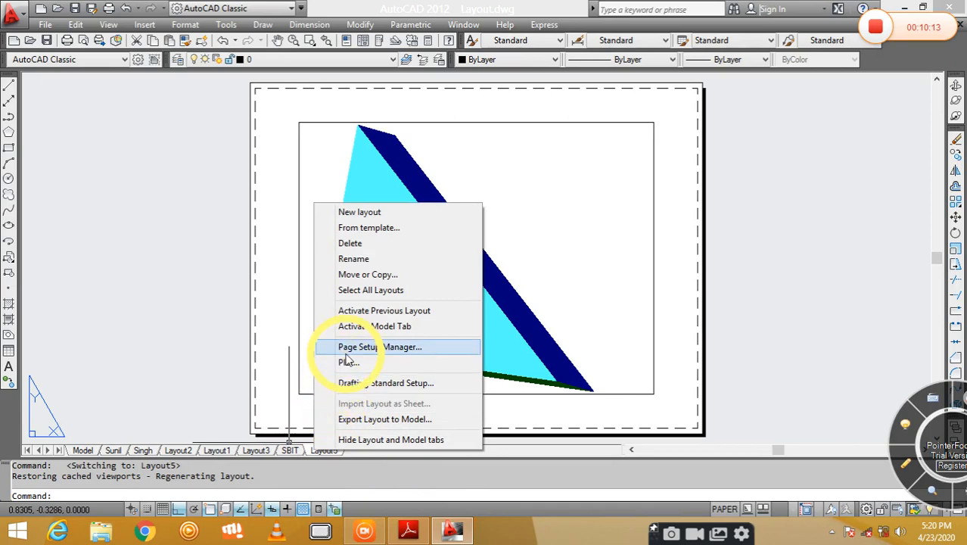
click(393, 352)
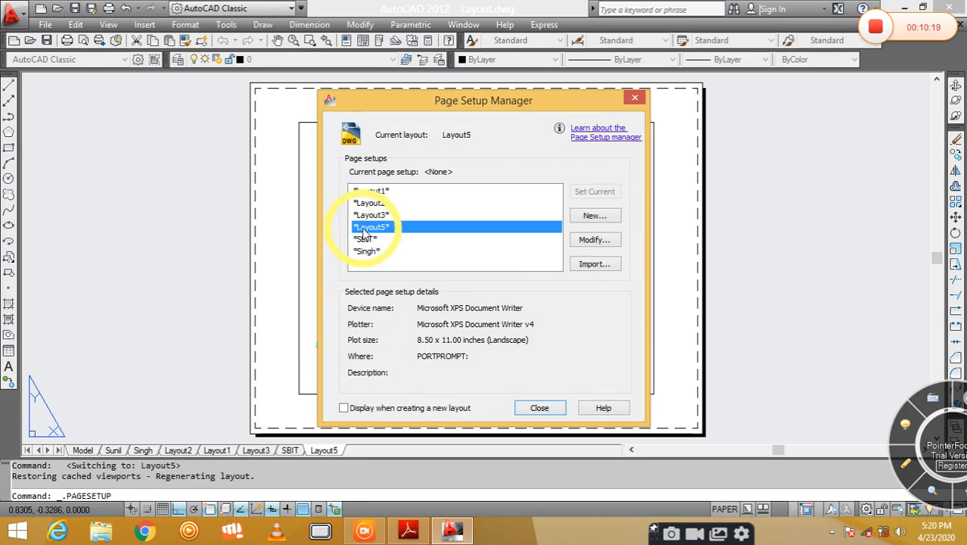
click(592, 217)
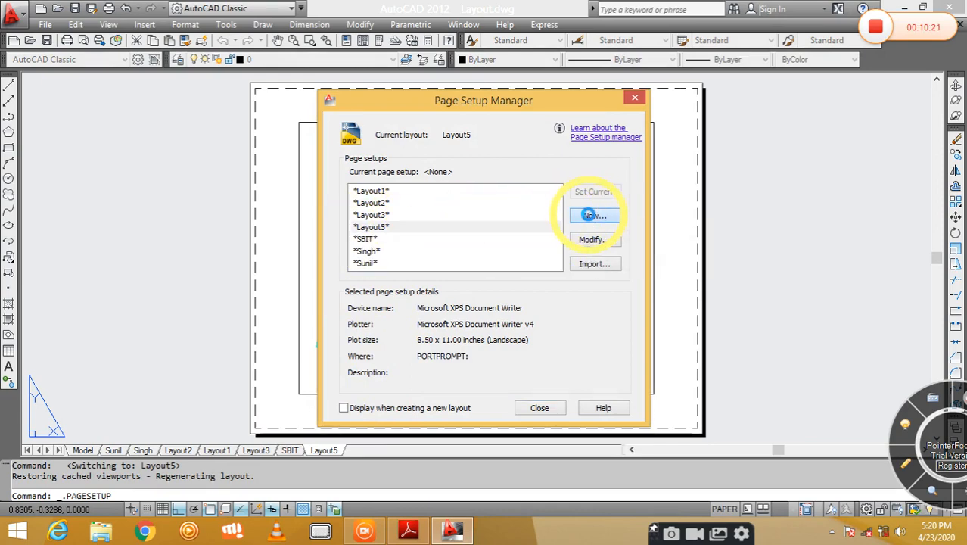
click(585, 167)
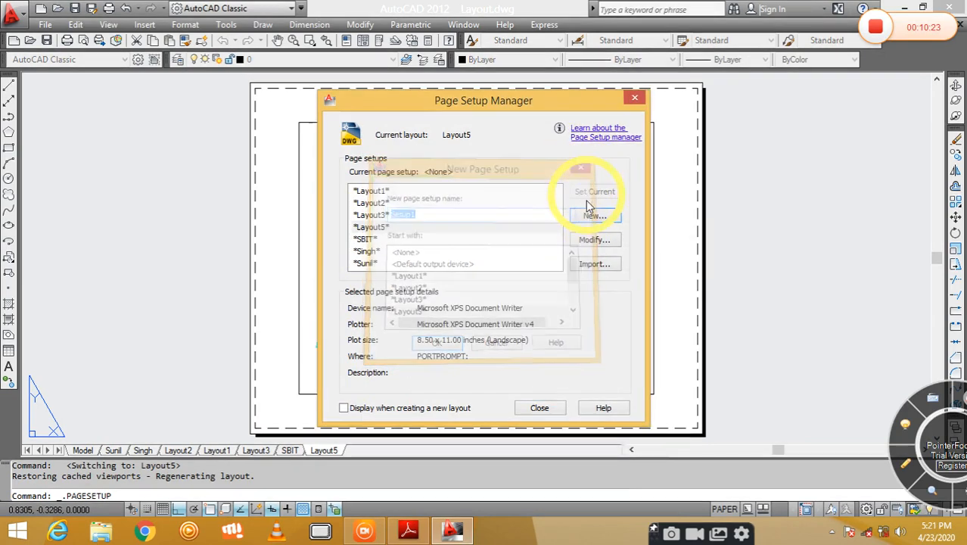
click(594, 240)
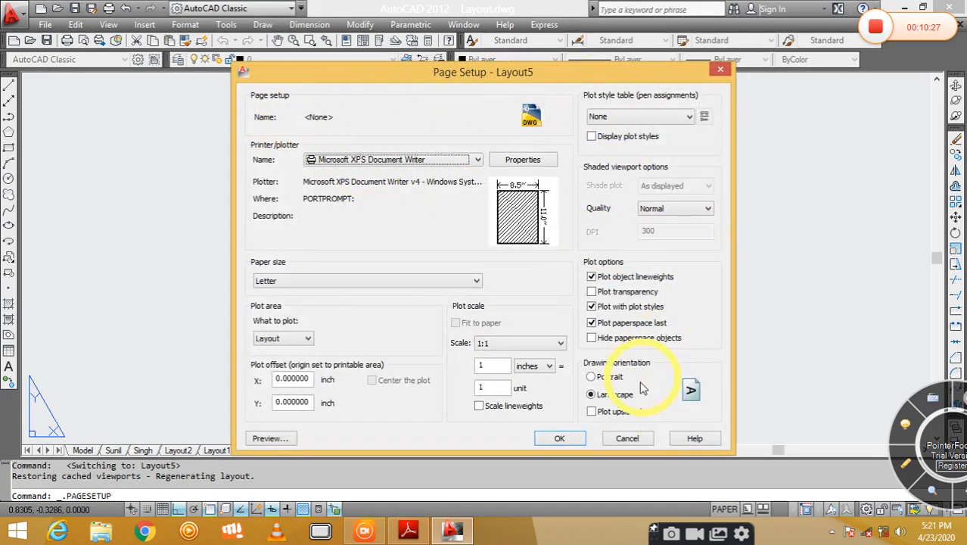
- Keep Microsoft XPS Document Writer as the printer and set Layout5's paper size to A4
click(399, 161)
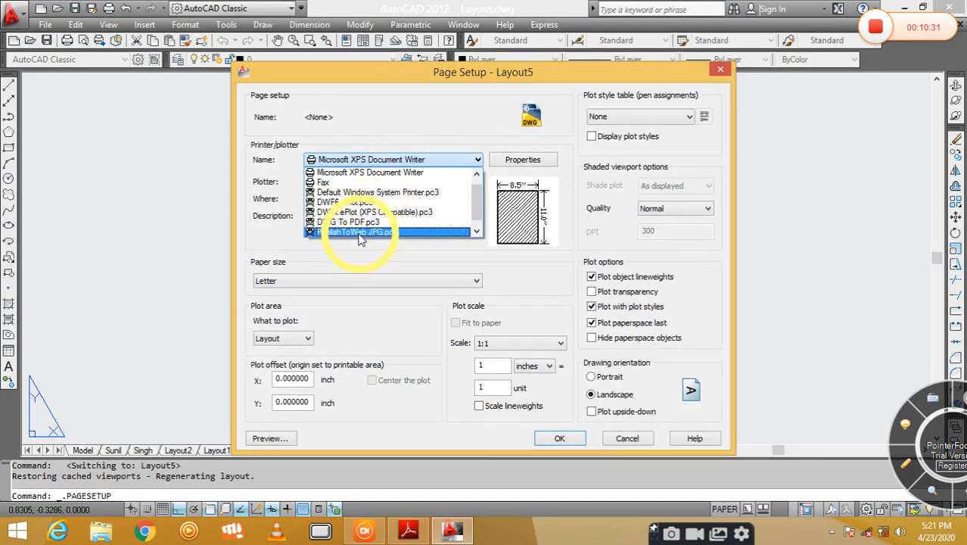
click(341, 175)
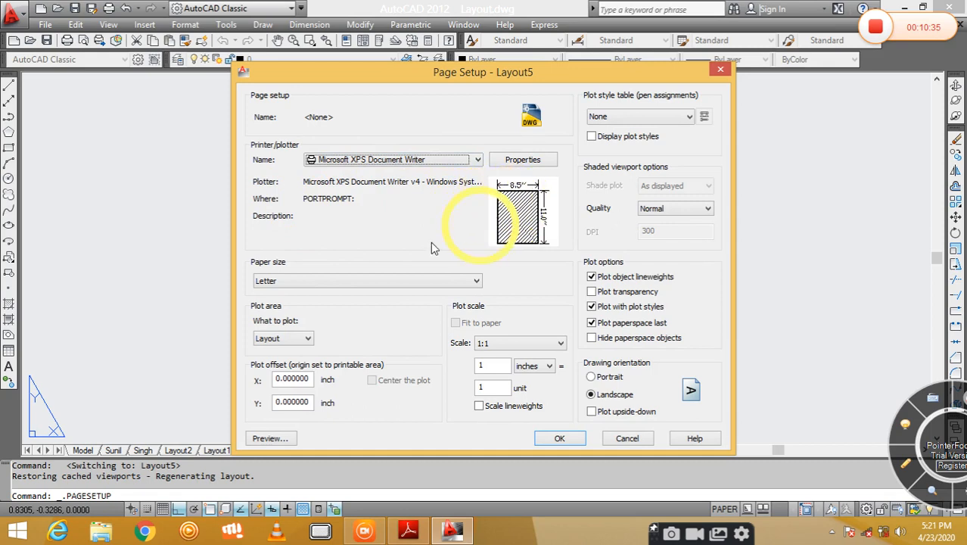
click(368, 282)
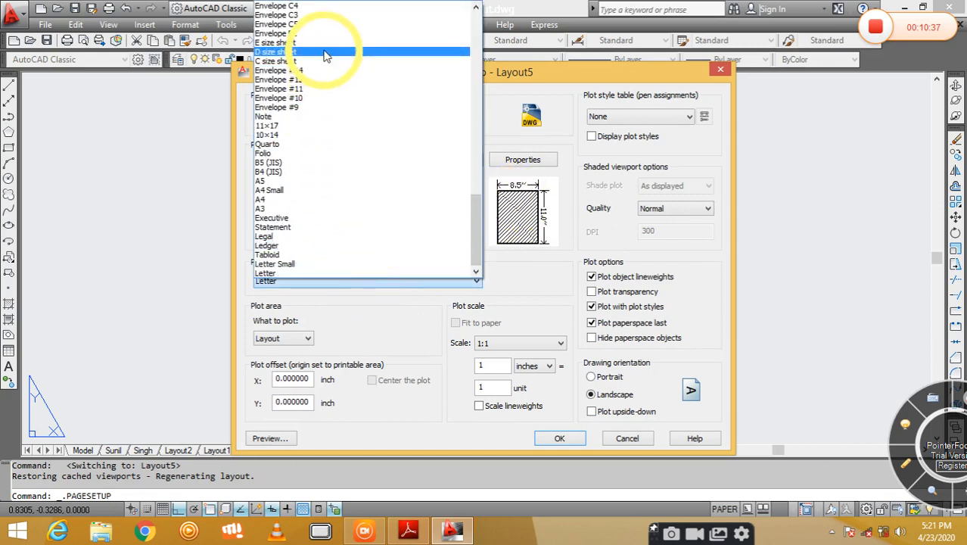
click(309, 200)
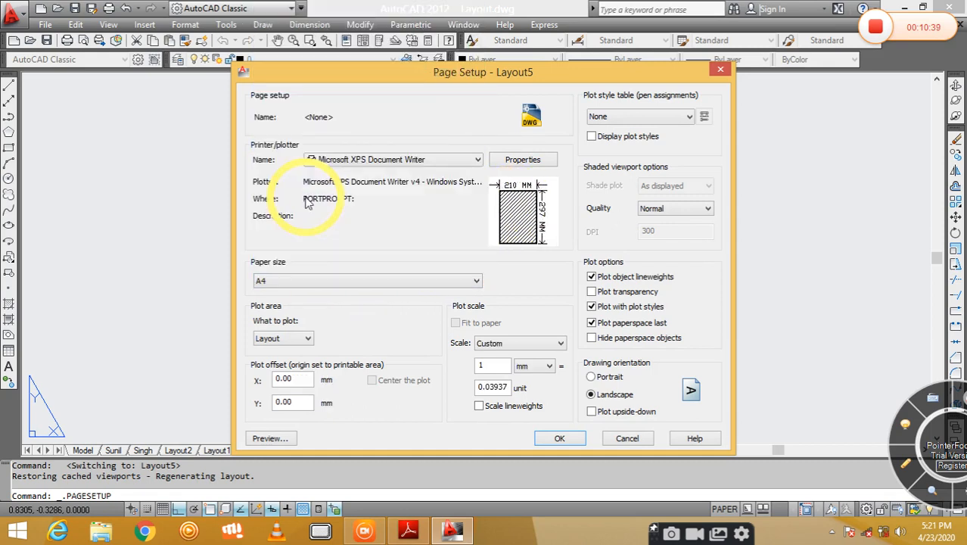
- Examine the plot area and plot style table choices in Layout5's page setup, and dismiss the PointerFocus trial prompt
click(301, 338)
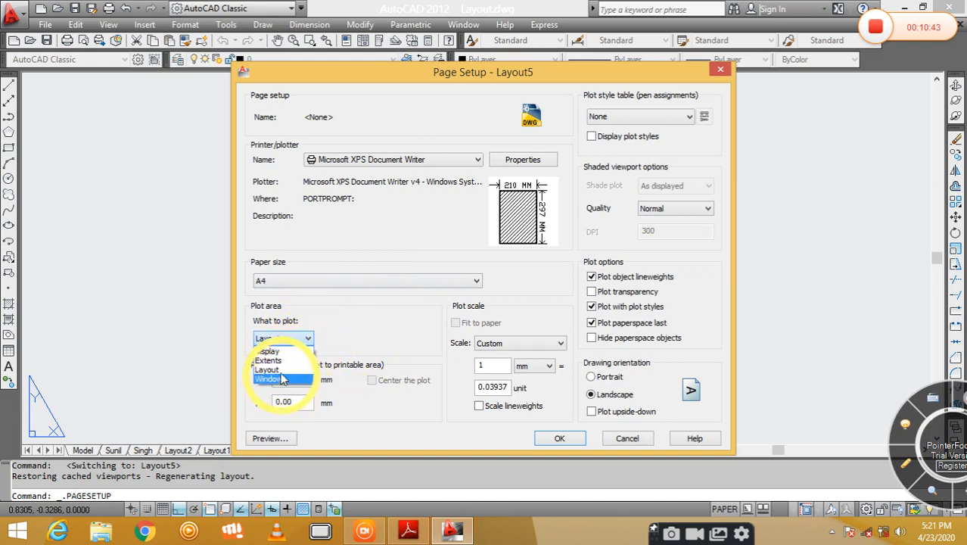
click(382, 320)
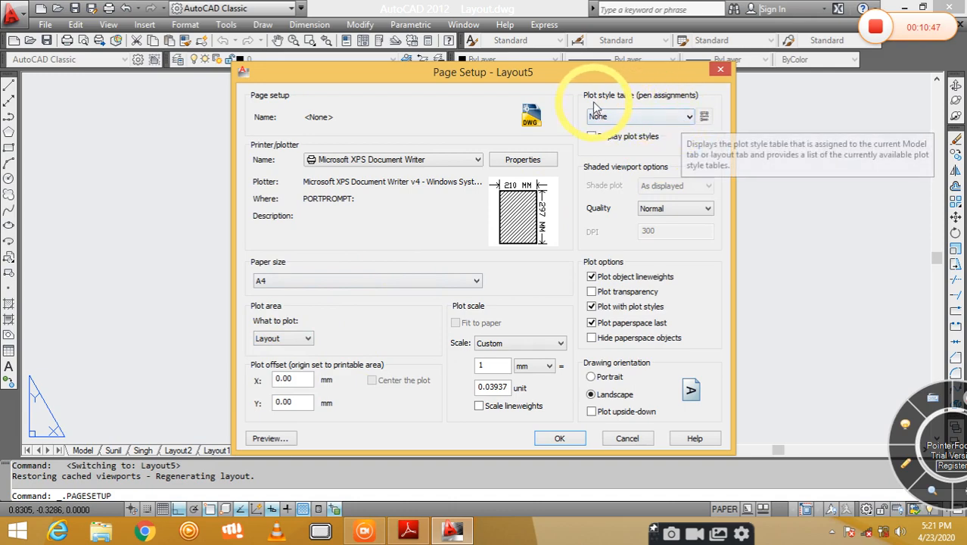
click(665, 116)
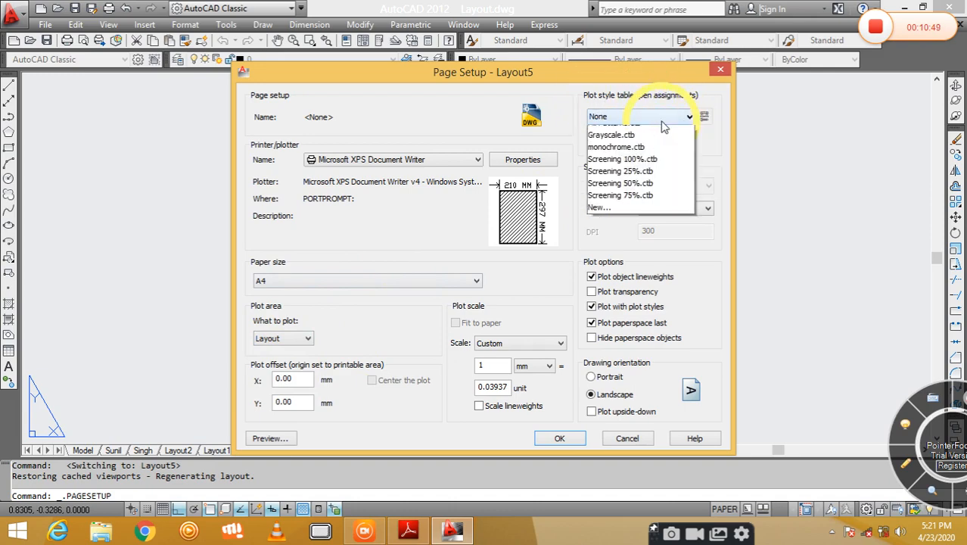
click(726, 205)
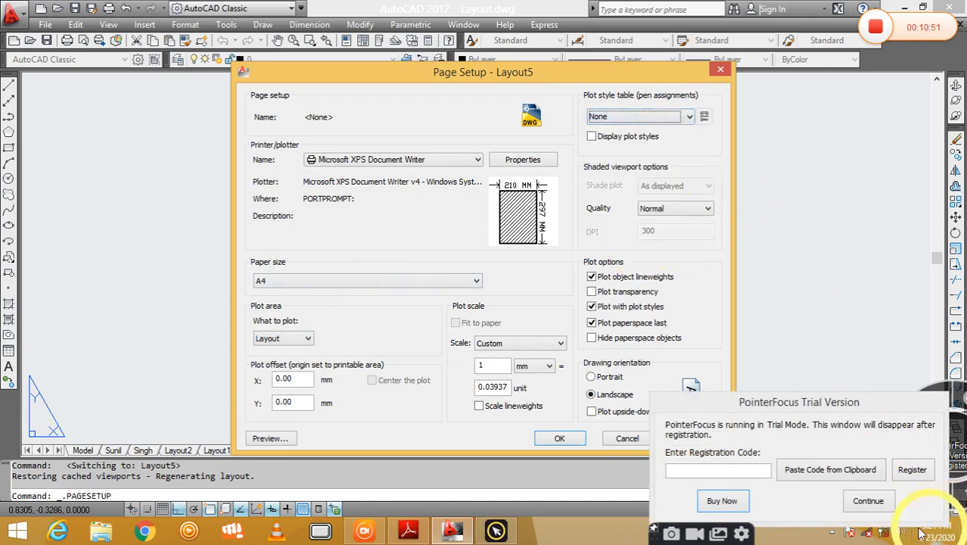
click(867, 500)
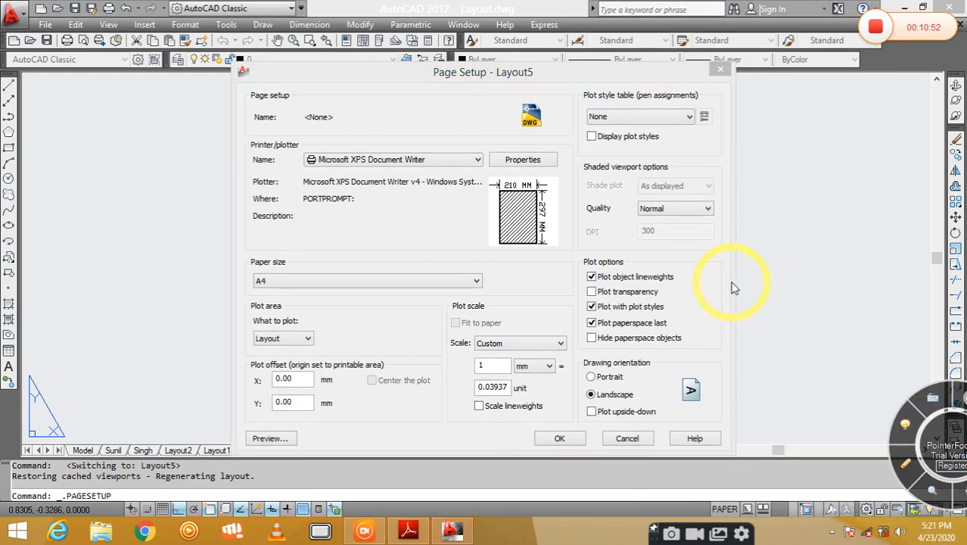
- Review the plot options and drawing orientation, accept Layout5's page setup and close the Page Setup Manager
click(591, 306)
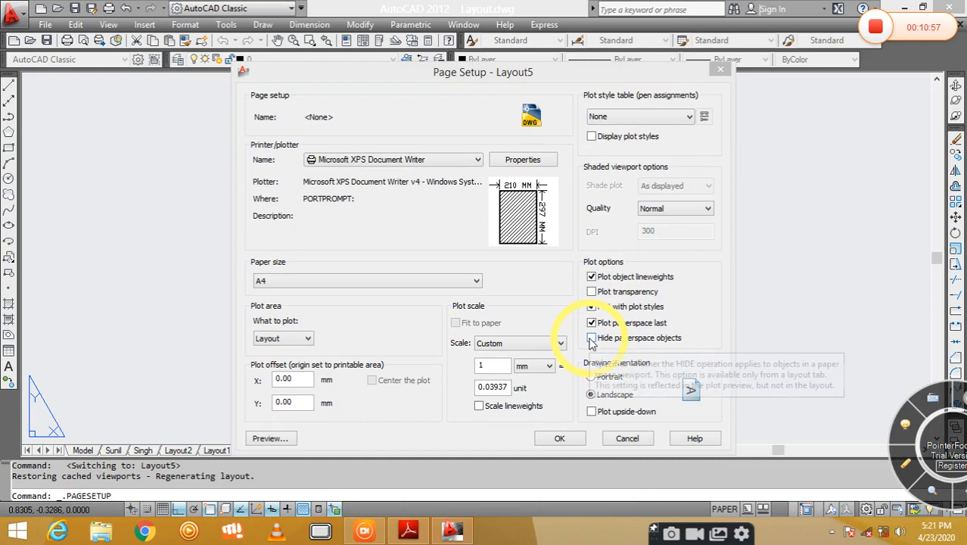
click(614, 278)
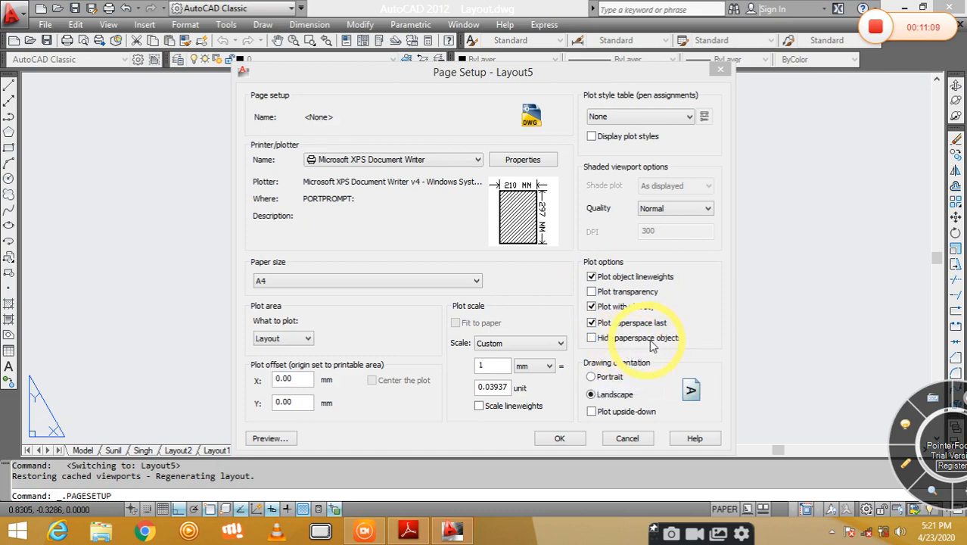
click(592, 377)
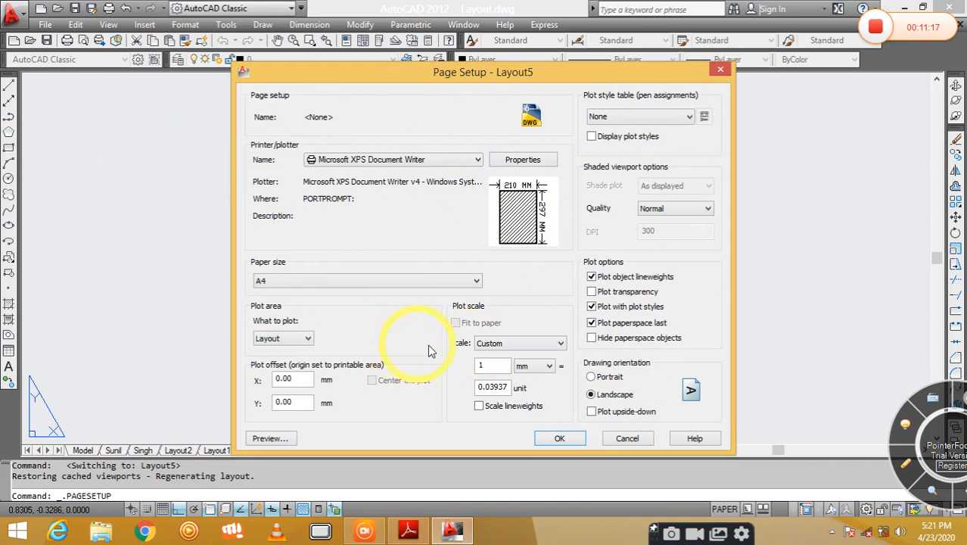
click(577, 438)
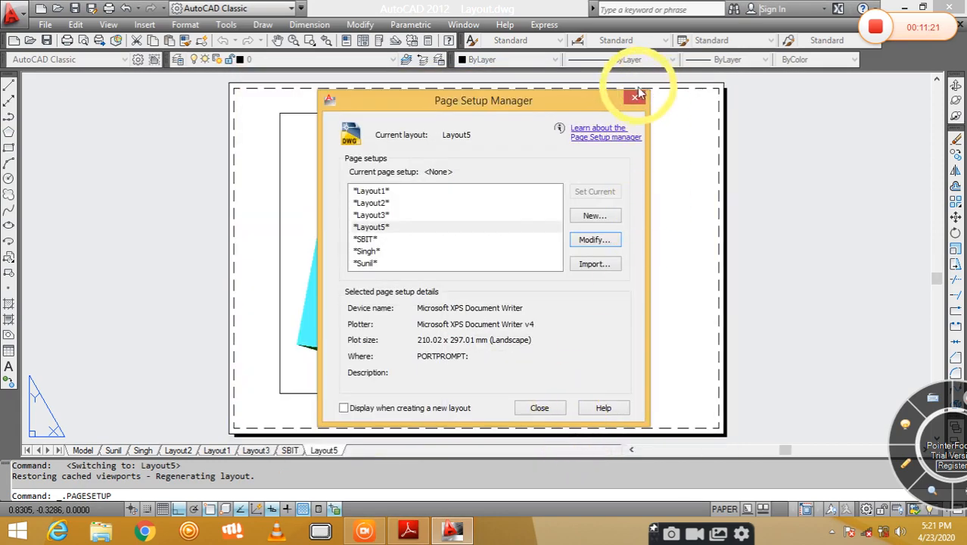
click(635, 97)
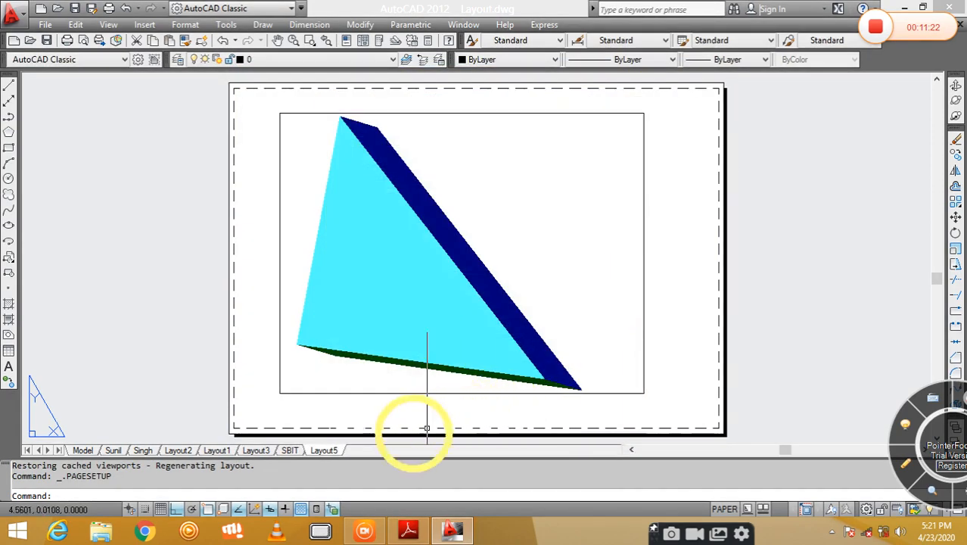
- Open the Plot dialog for Layout5, look through the page setup names and dismiss the PointerFocus trial prompt
right_click(326, 452)
click(365, 366)
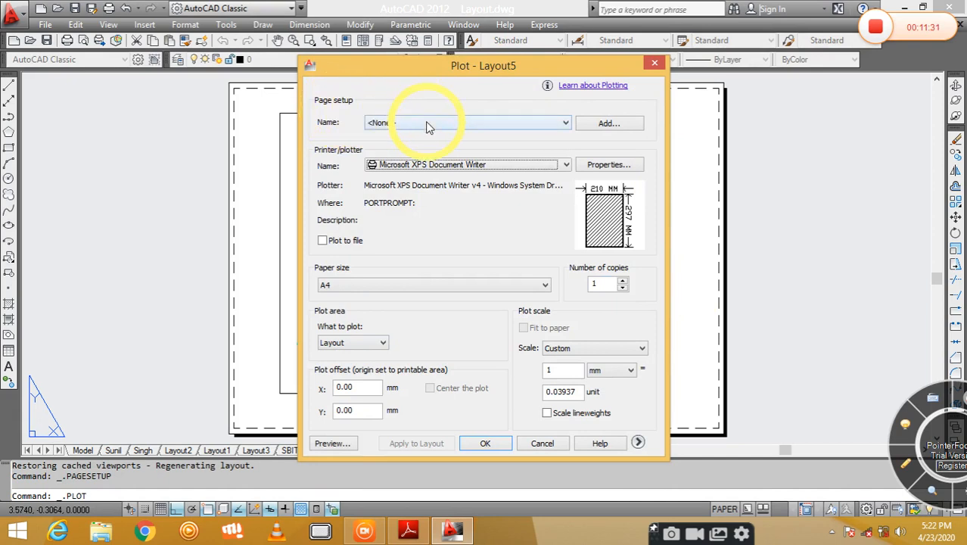
click(428, 123)
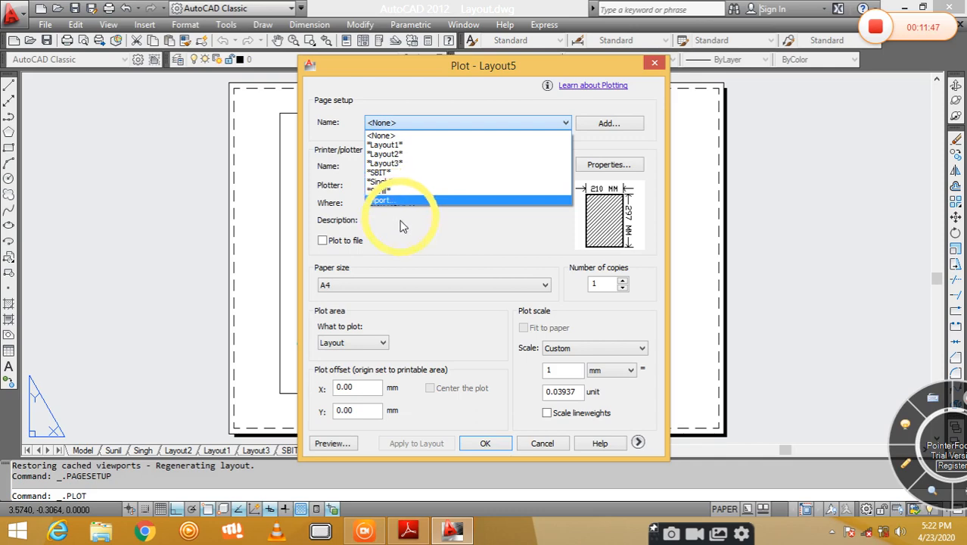
click(406, 239)
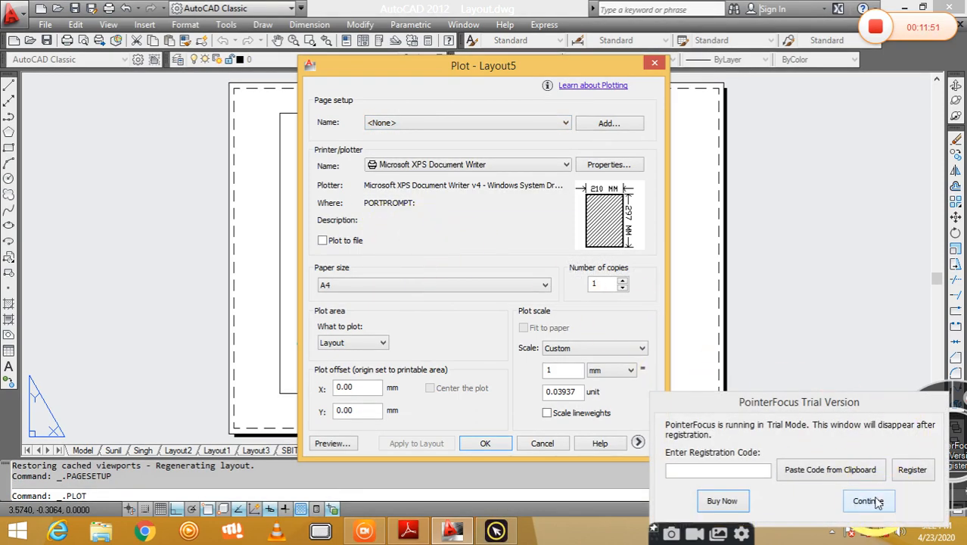
click(867, 501)
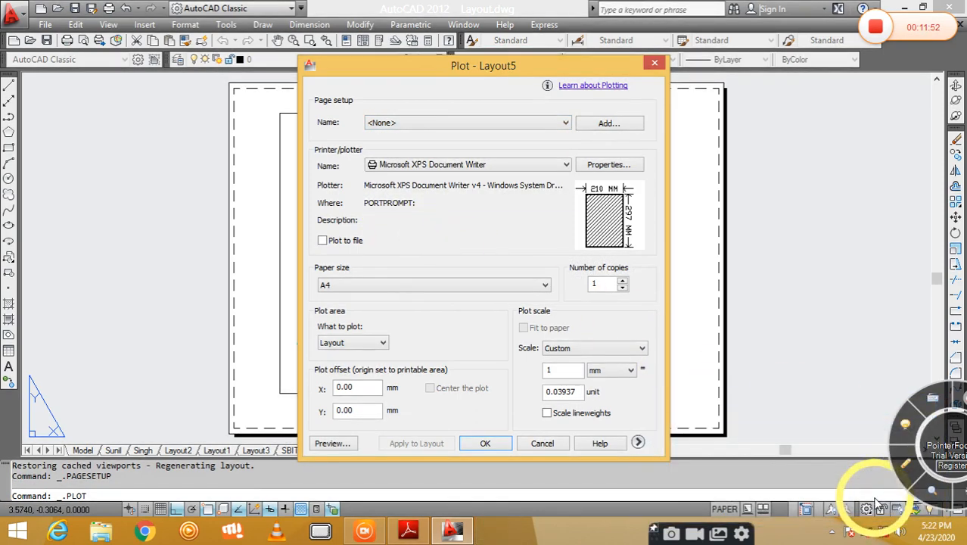
- Examine the printer, plot-to-file, number of copies, plot scale and unit options in Layout5's Plot dialog
click(439, 166)
click(444, 273)
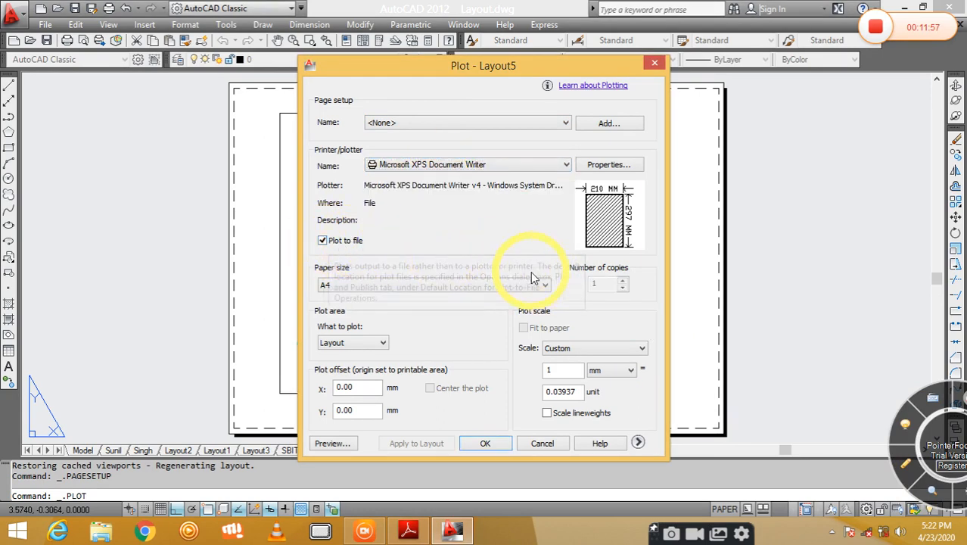
click(339, 242)
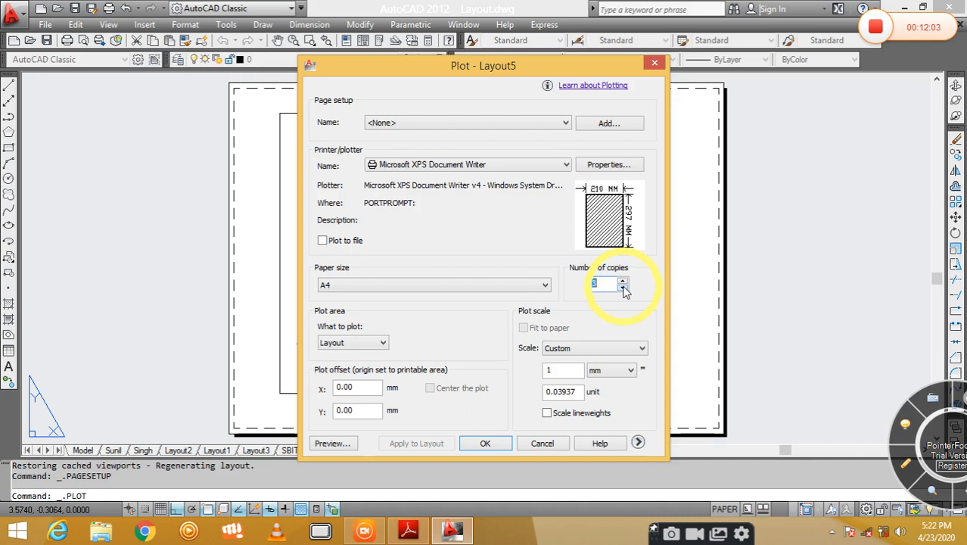
click(596, 347)
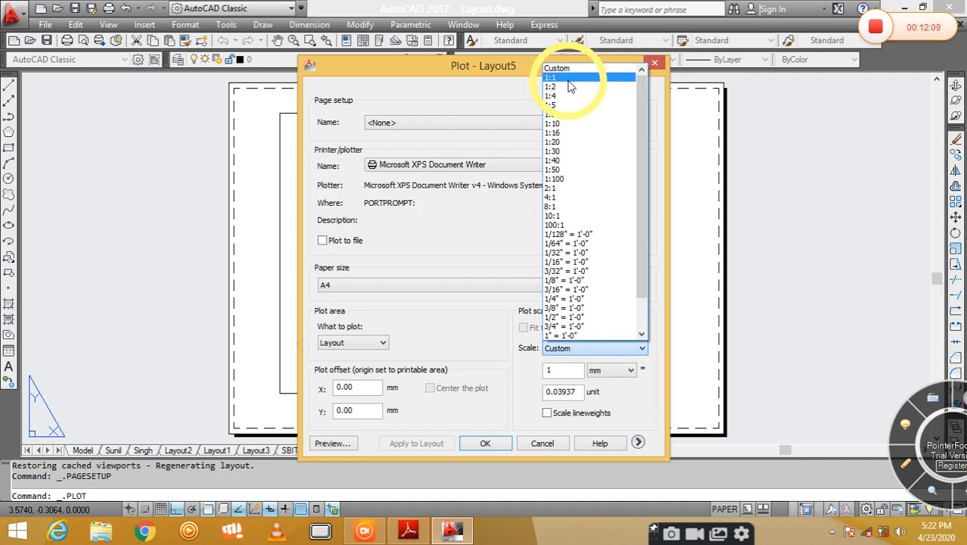
click(513, 316)
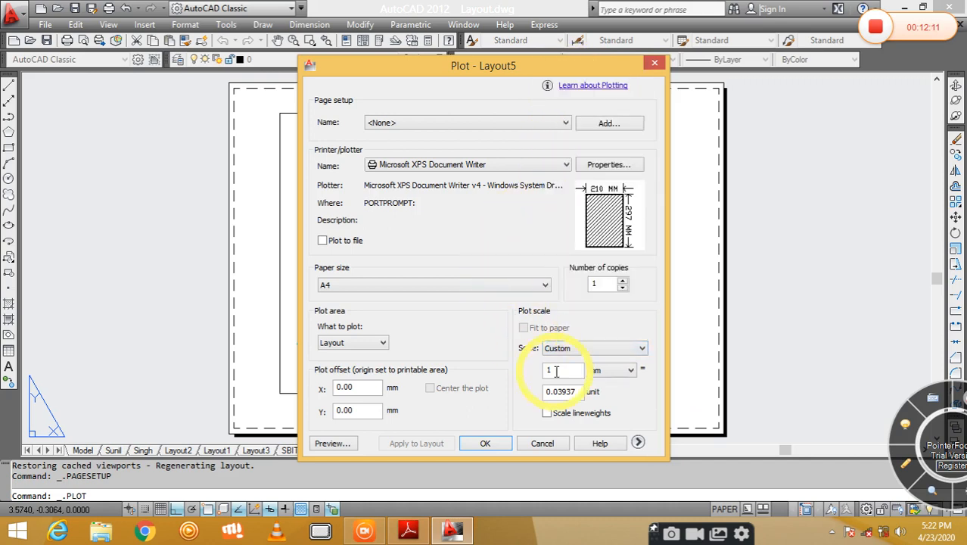
click(627, 373)
click(499, 341)
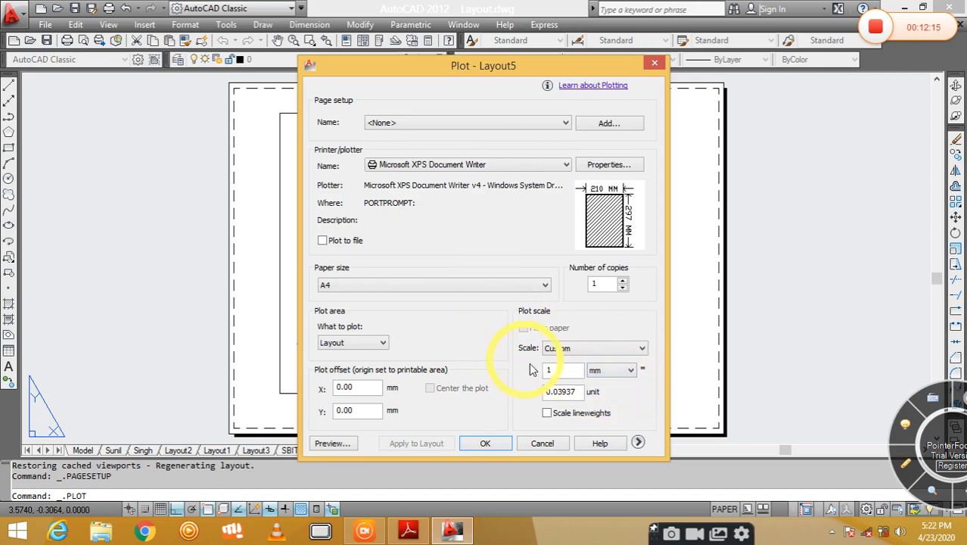
- Start plotting Layout5 and cancel saving the print output
click(470, 447)
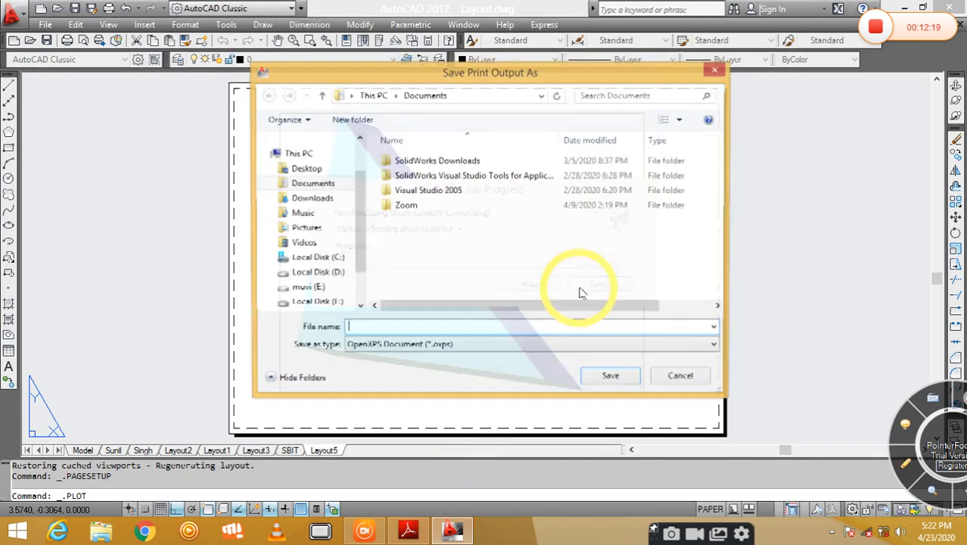
click(712, 71)
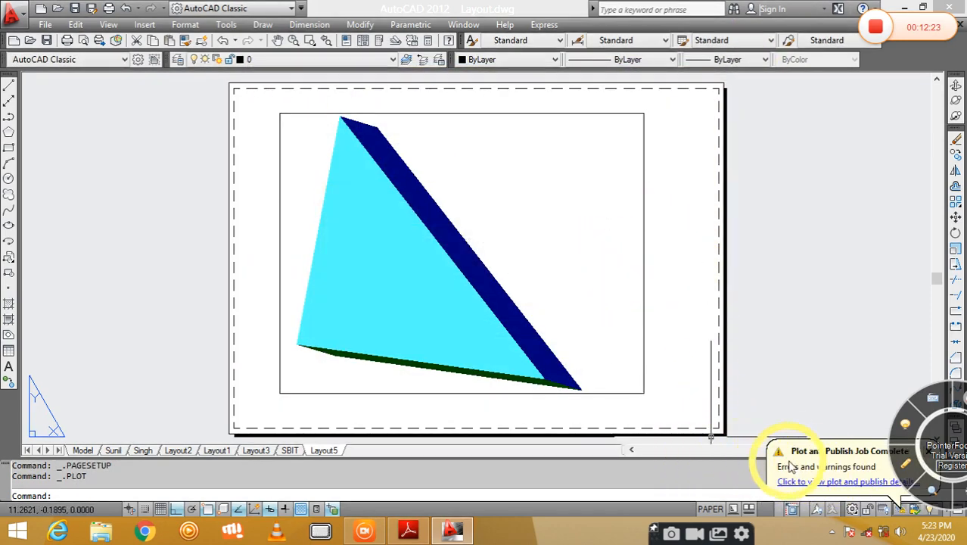
- Switch to the PDF notes in Adobe Reader and read the Mview Command section, highlighting its heading
click(410, 531)
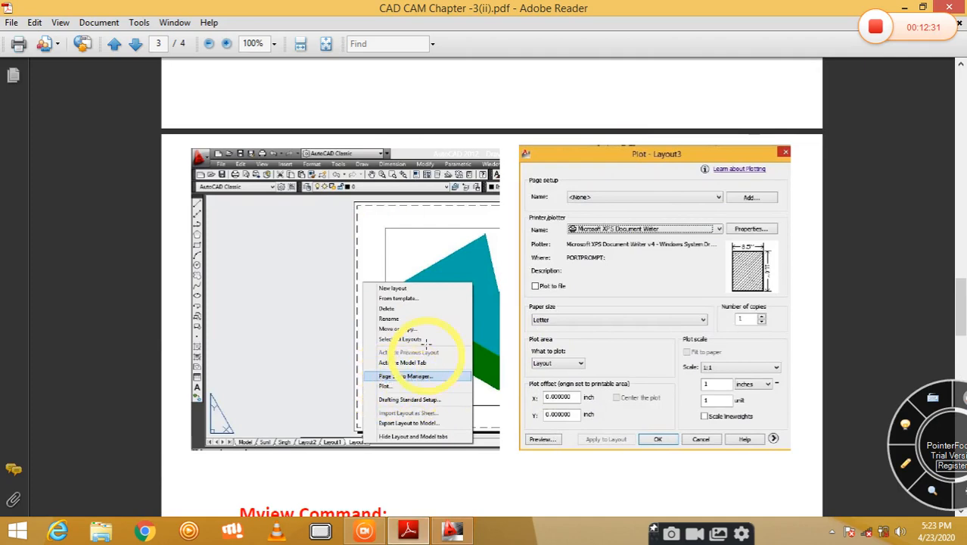
scroll(420, 332, down, 5)
scroll(420, 281, down, 3)
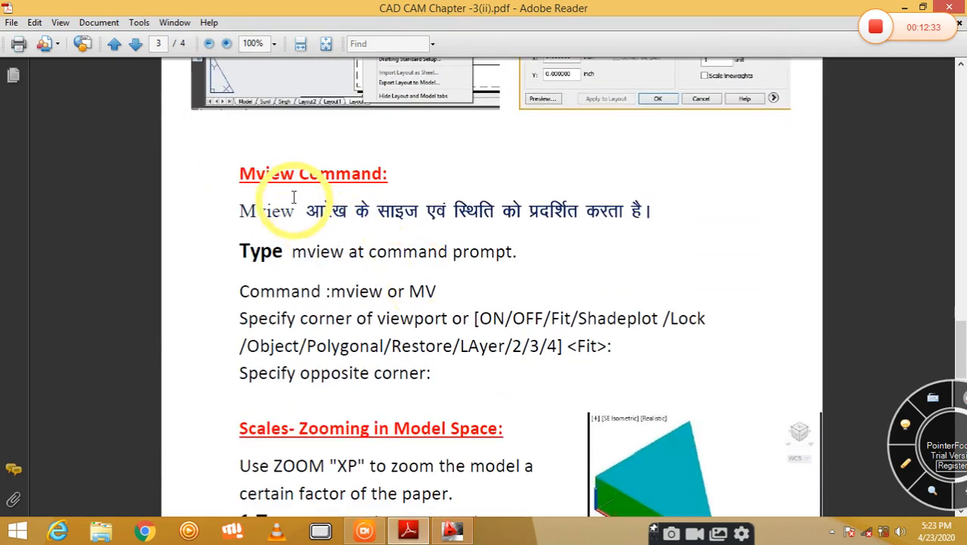
drag(238, 170, 427, 188)
scroll(453, 212, down, 2)
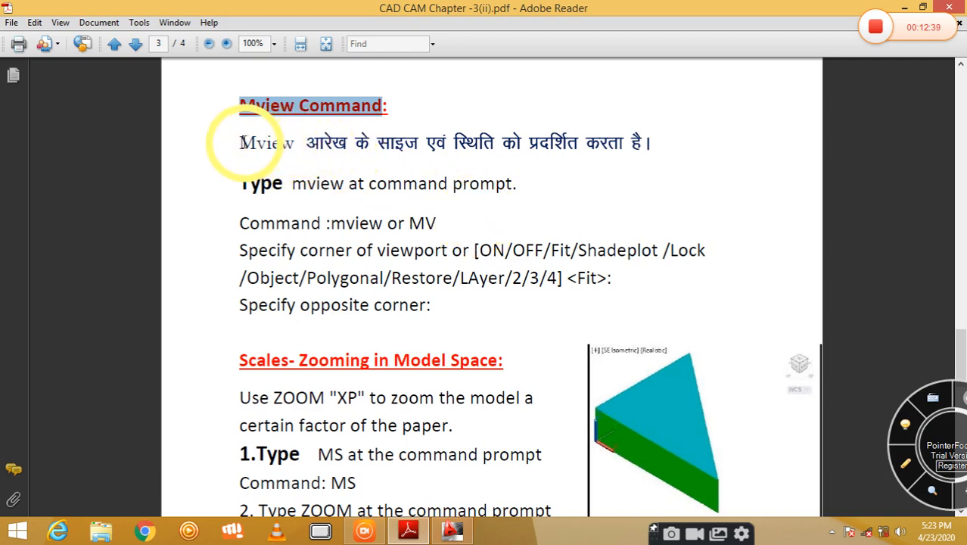
drag(240, 142, 250, 143)
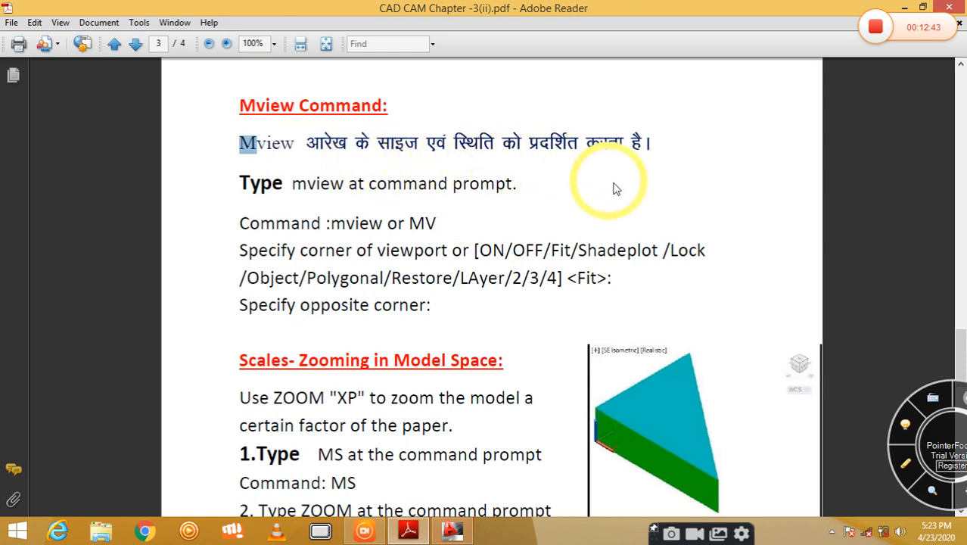
- Underline the Mview description in the PDF notes with a straight pen line, and exit pen mode
click(906, 463)
right_click(688, 288)
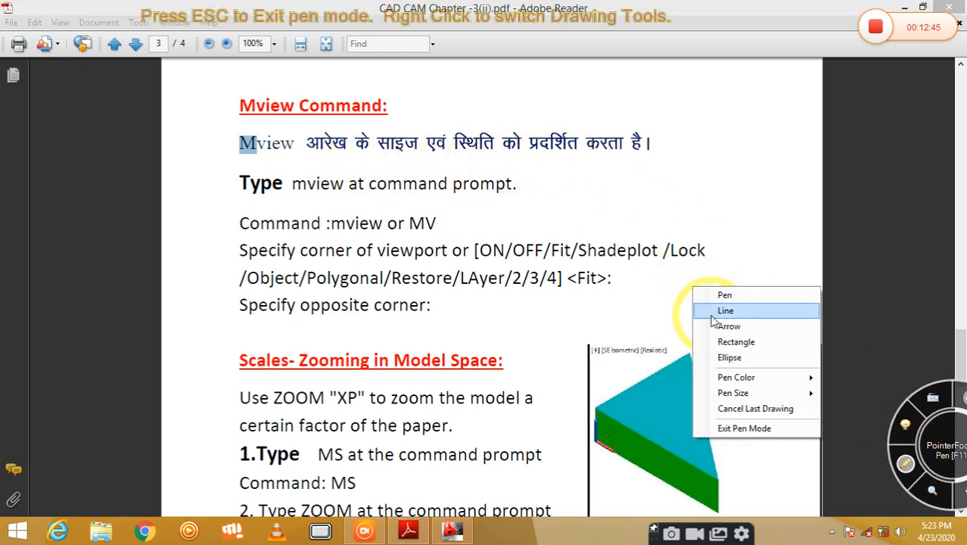
click(714, 324)
right_click(254, 171)
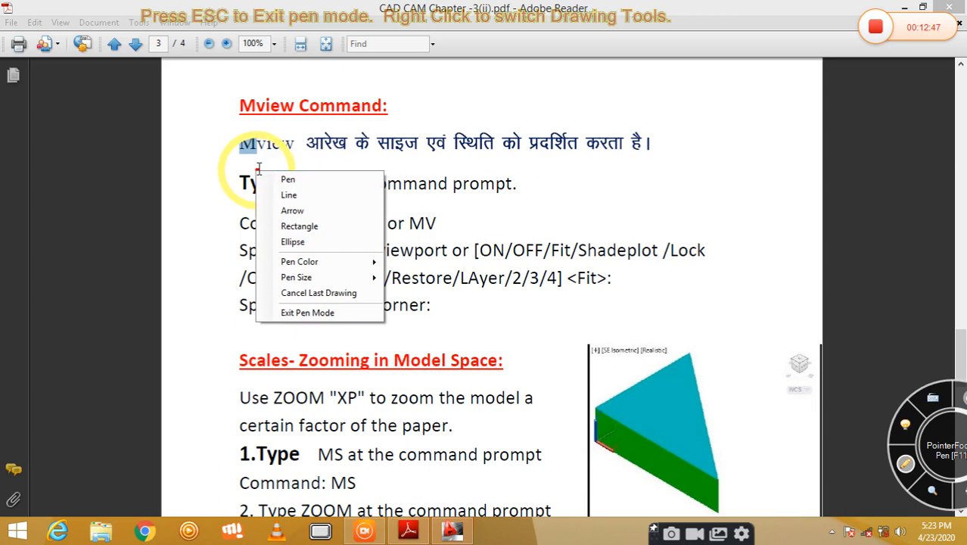
click(265, 193)
drag(240, 157, 645, 157)
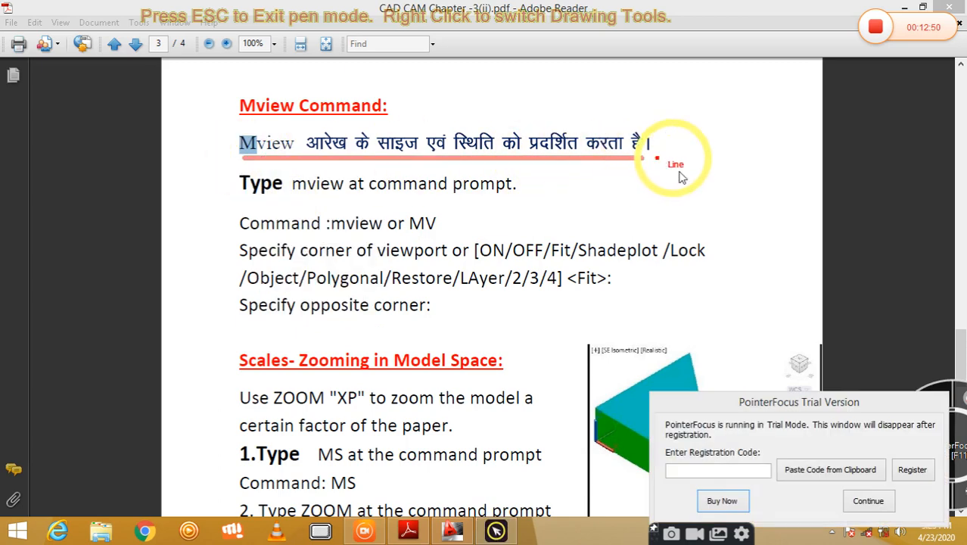
click(867, 500)
key(Escape)
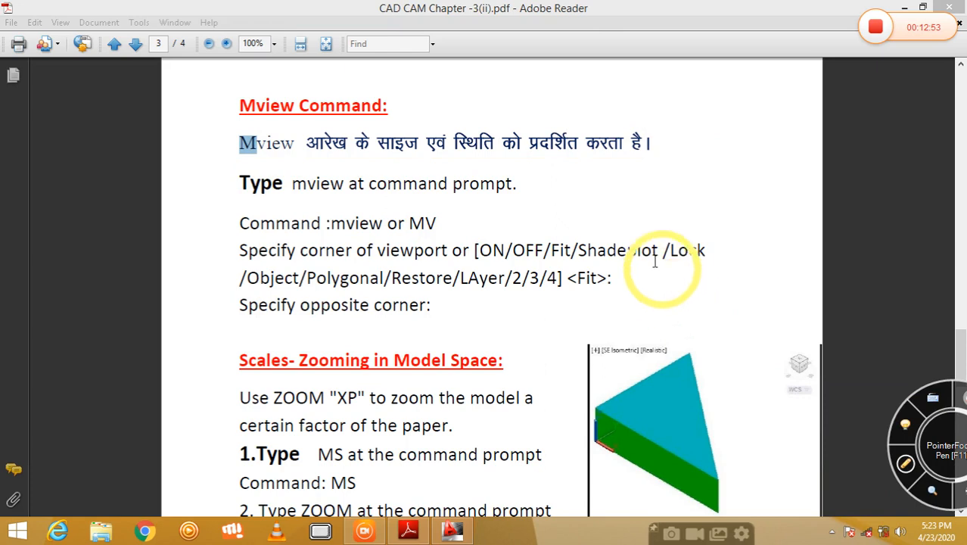
- Look over the Mview notes, switch to AutoCAD and dismiss the plot and publish notification
click(637, 246)
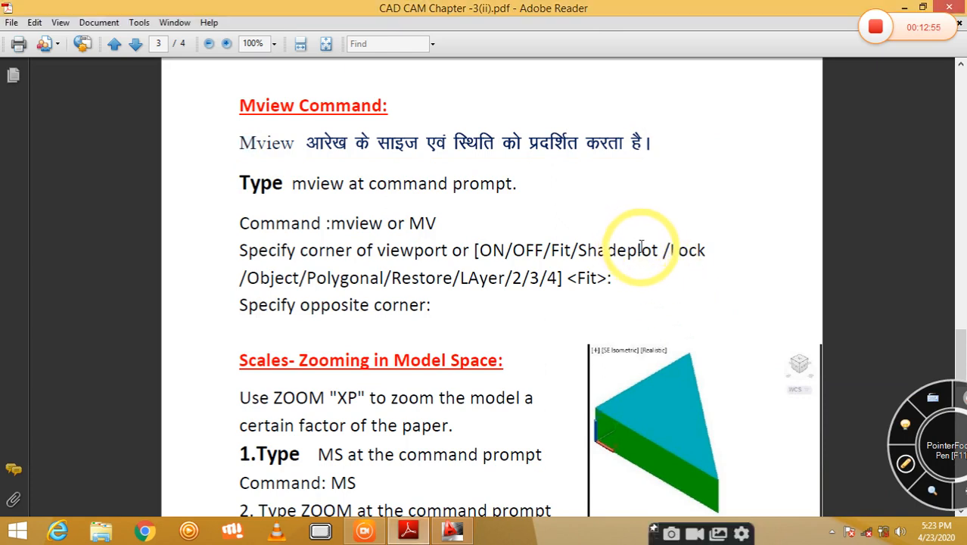
scroll(640, 240, down, 3)
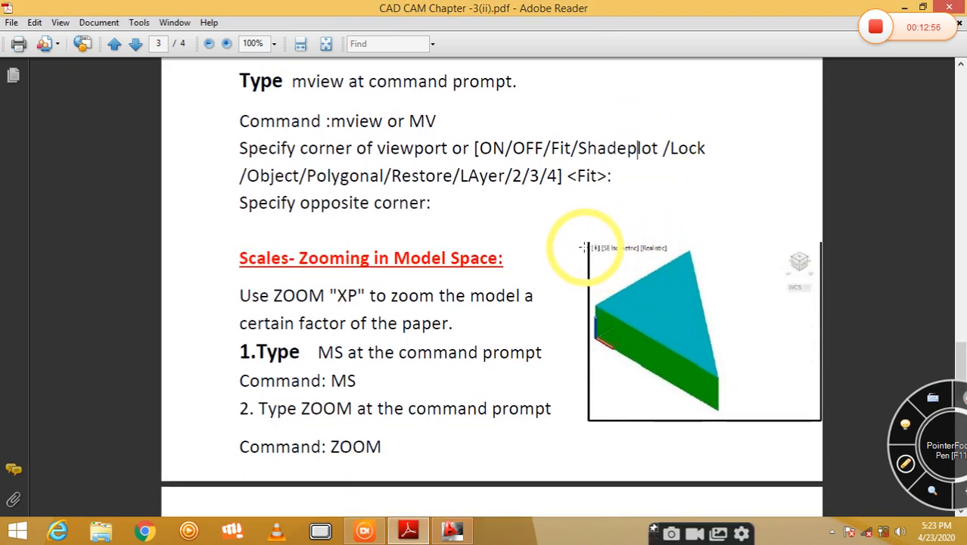
click(453, 530)
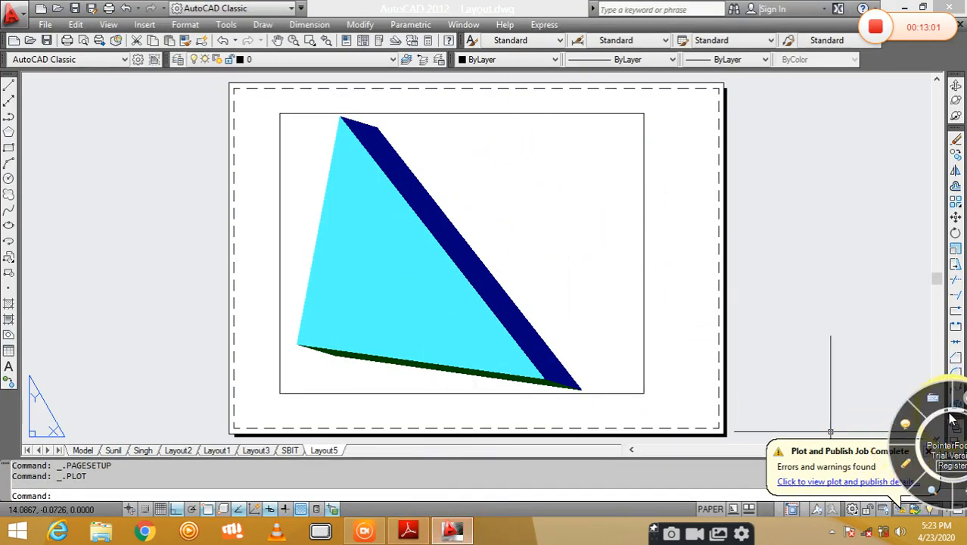
drag(959, 426, 809, 485)
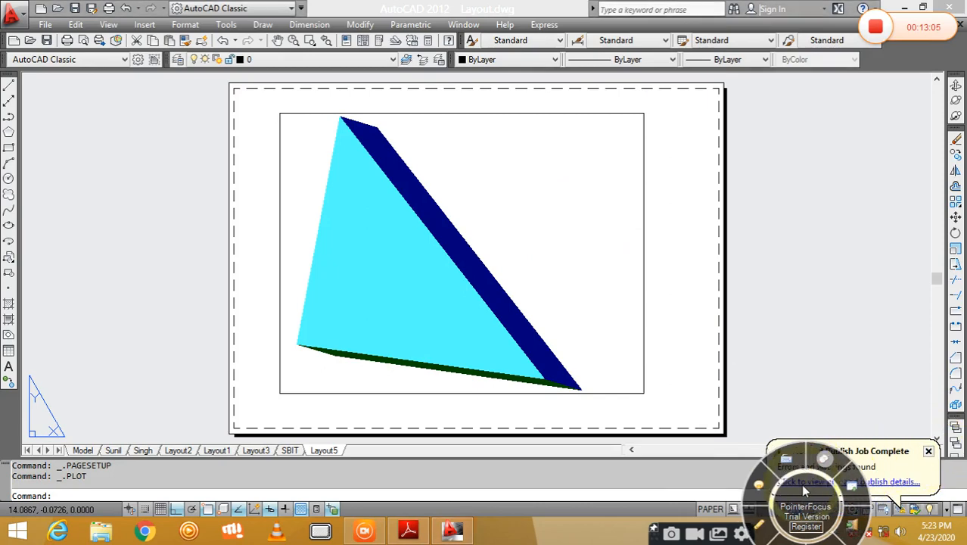
click(928, 452)
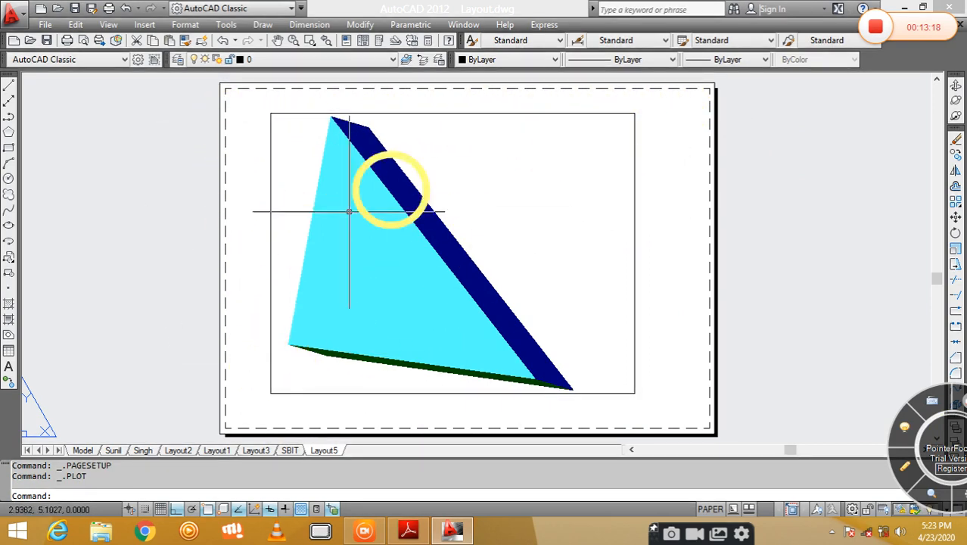
- Activate model space inside Layout5's viewport and switch to the SBIT layout
click(411, 270)
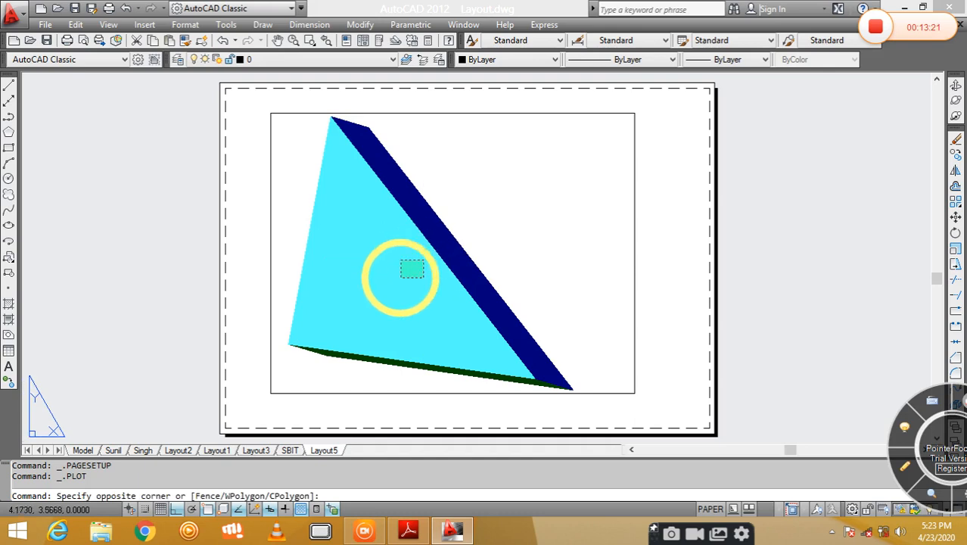
click(412, 271)
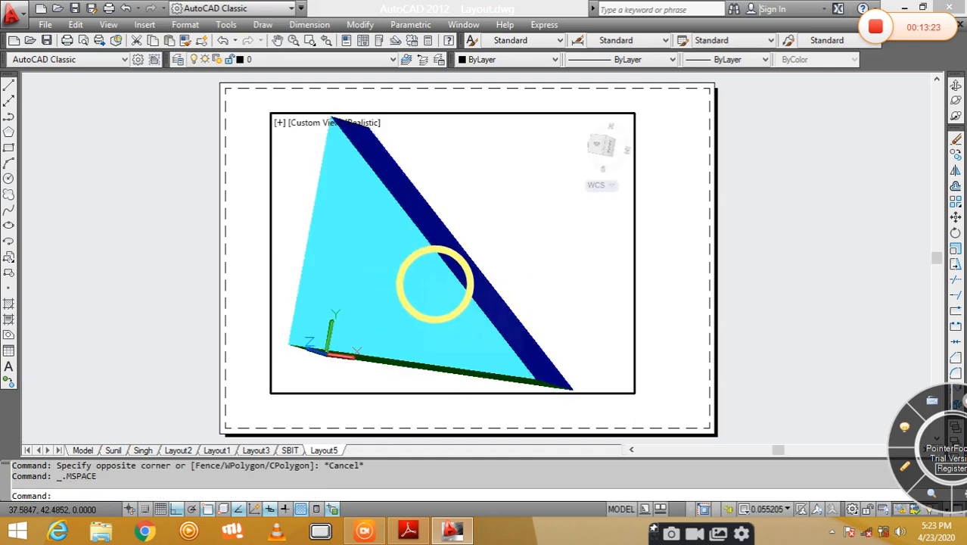
key(Escape)
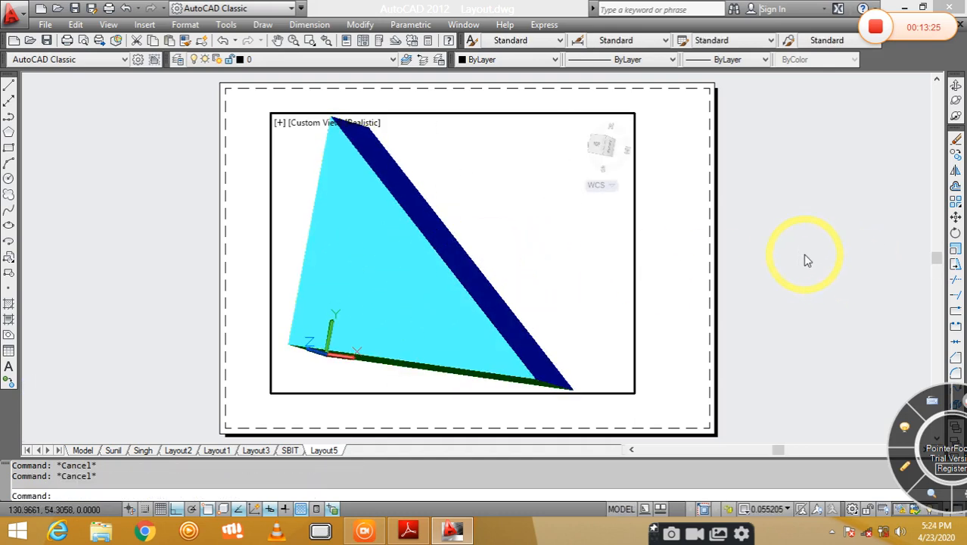
click(291, 450)
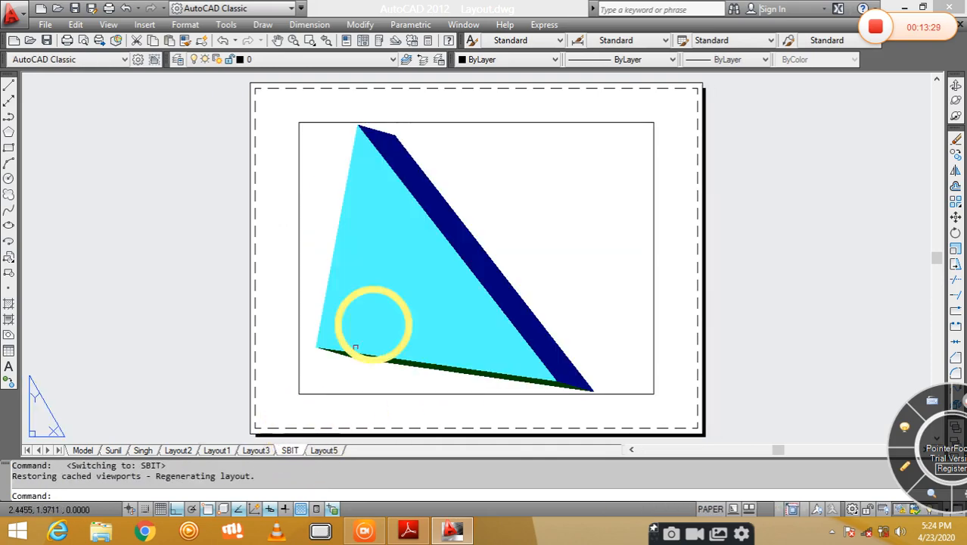
- Check the Mview syntax in the PDF notes, draw a viewport around the existing one in the SBIT layout with MVIEW, and undo it
click(407, 529)
scroll(458, 324, up, 2)
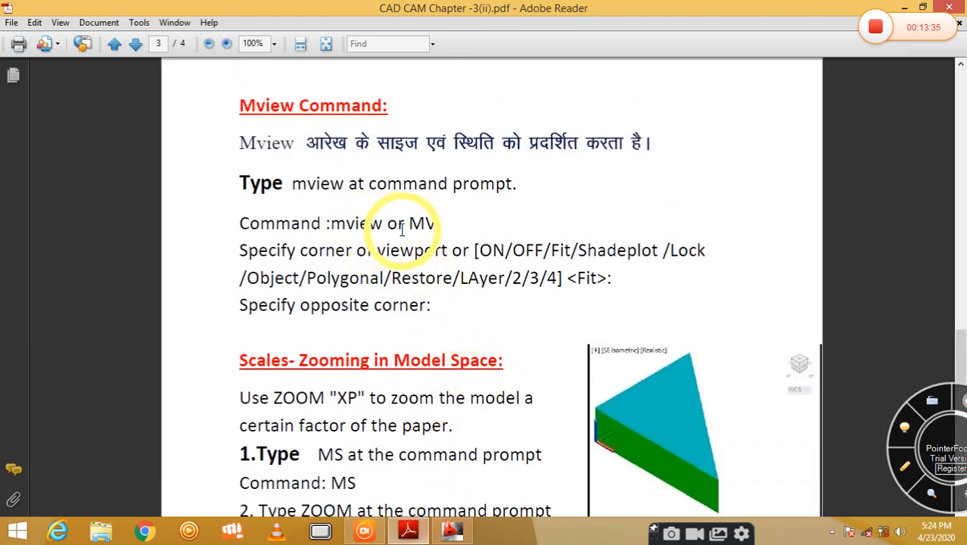
click(451, 530)
text(mv)
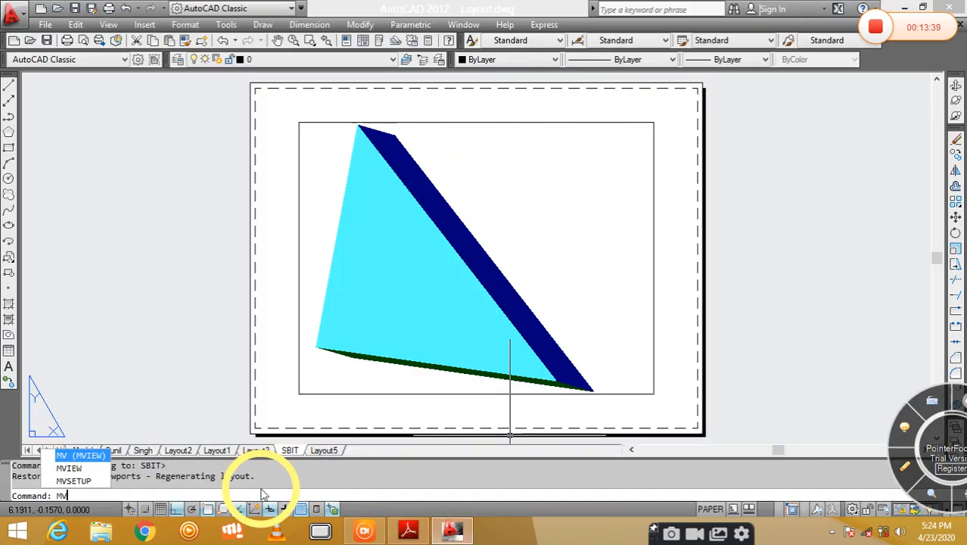
click(76, 456)
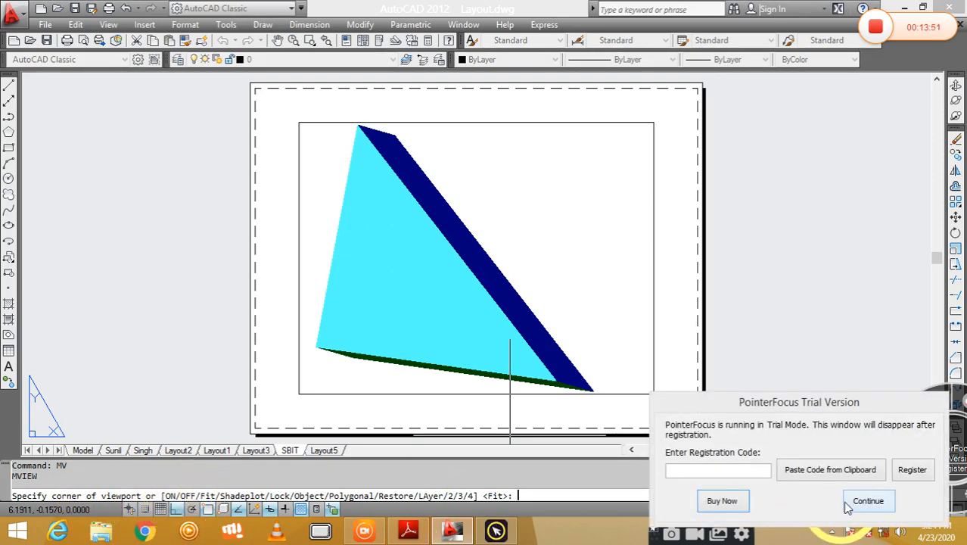
click(848, 504)
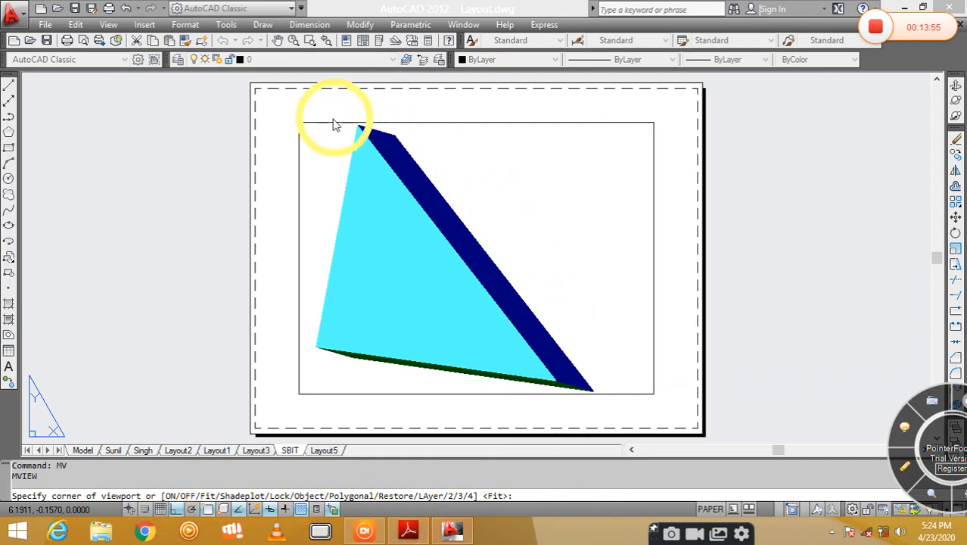
click(285, 112)
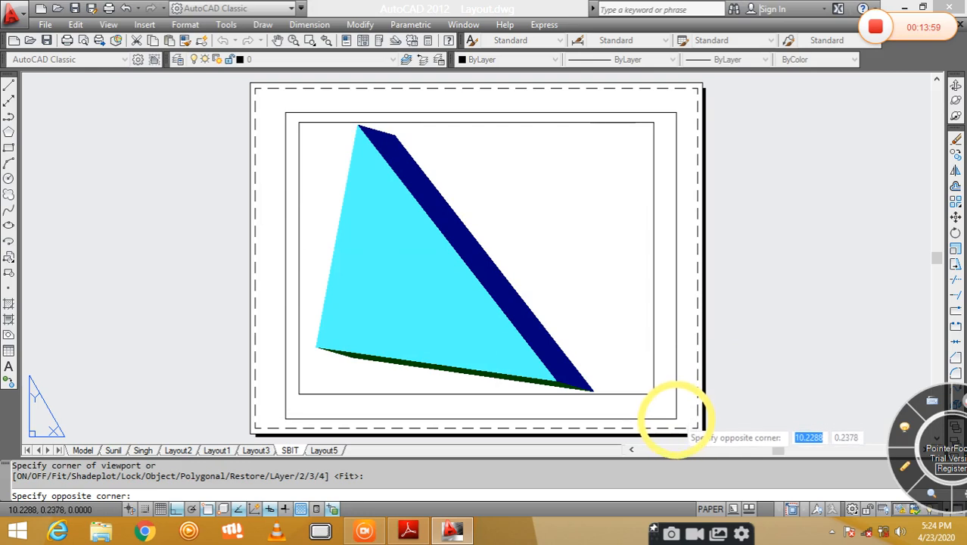
click(684, 420)
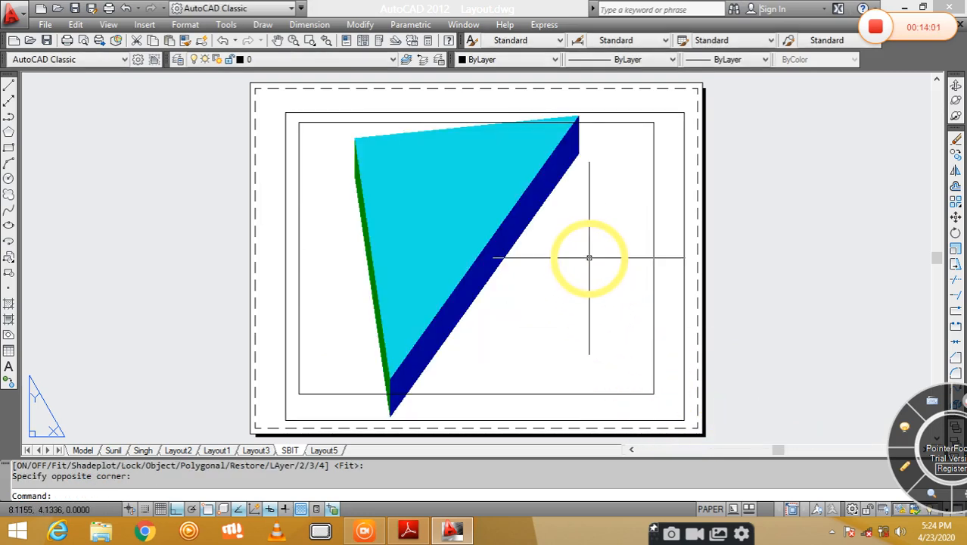
key(ctrl+z)
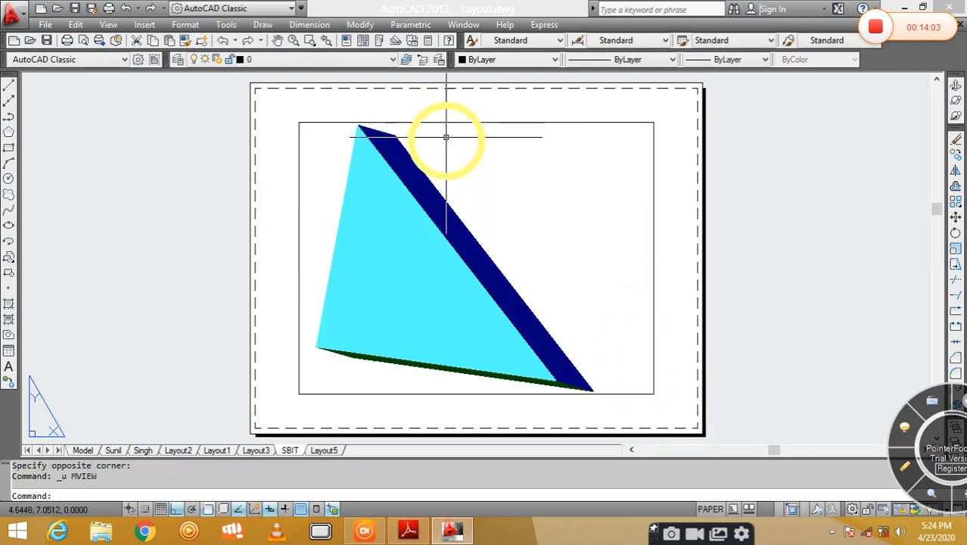
- Return to Layout5, add a new layout and open it
click(335, 453)
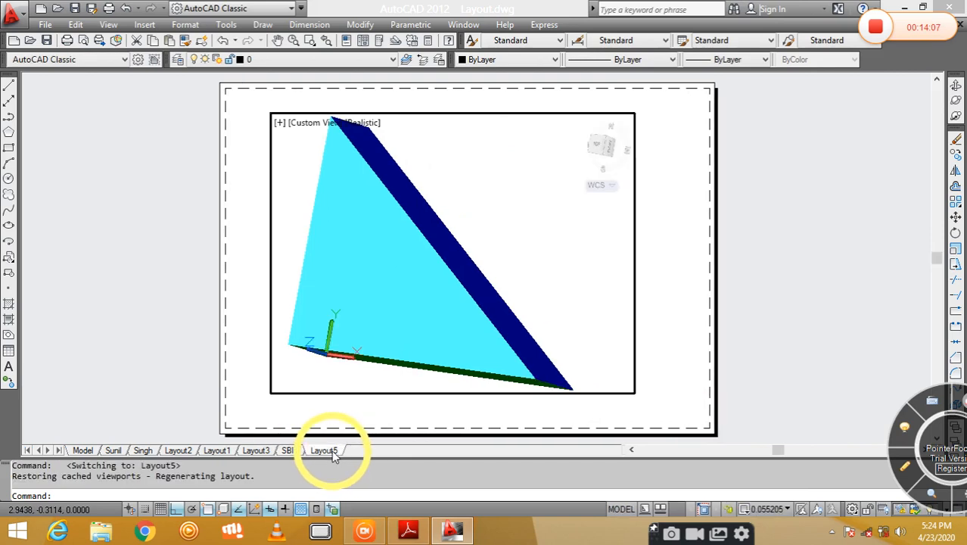
right_click(333, 453)
click(402, 209)
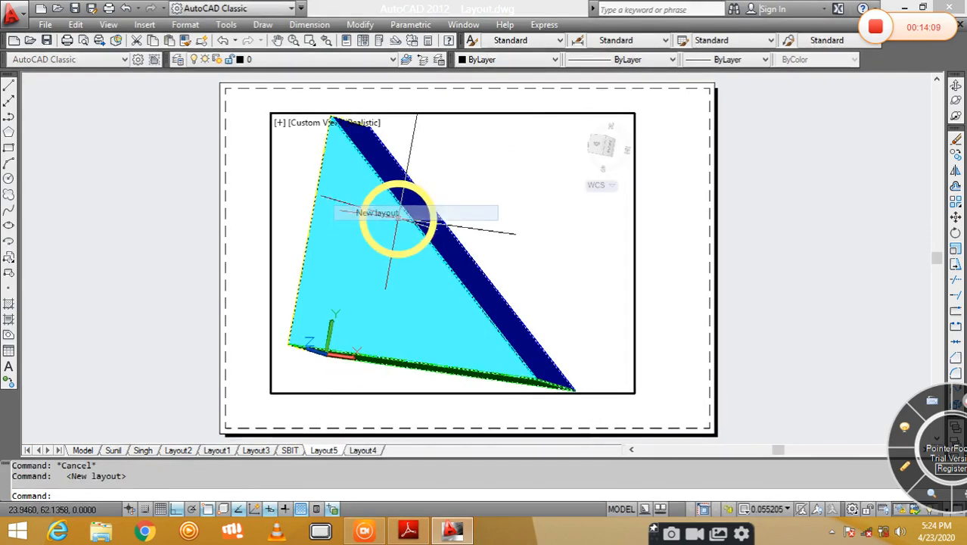
click(363, 450)
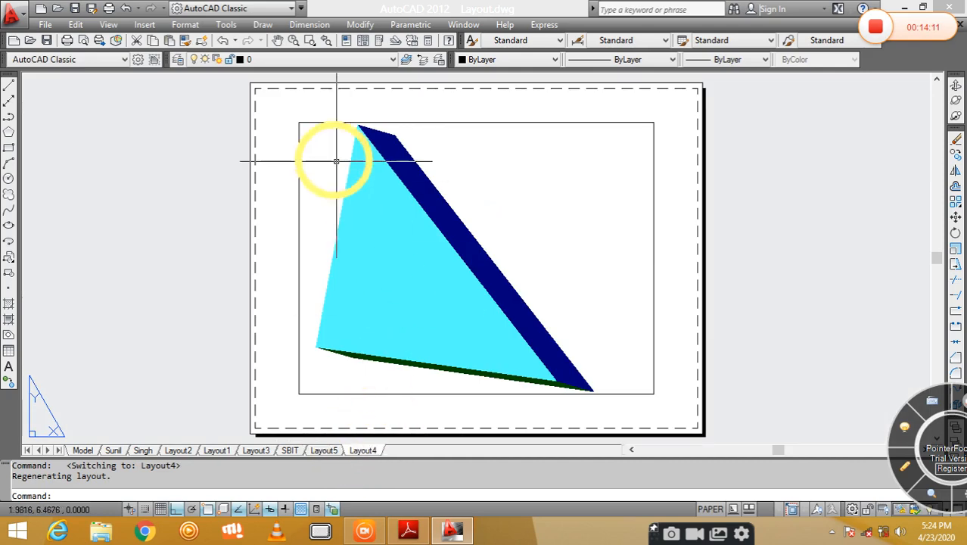
- Create a viewport nearly filling the new layout's printable area with MVIEW, and delete the smaller default viewport
text(MV)
key(Return)
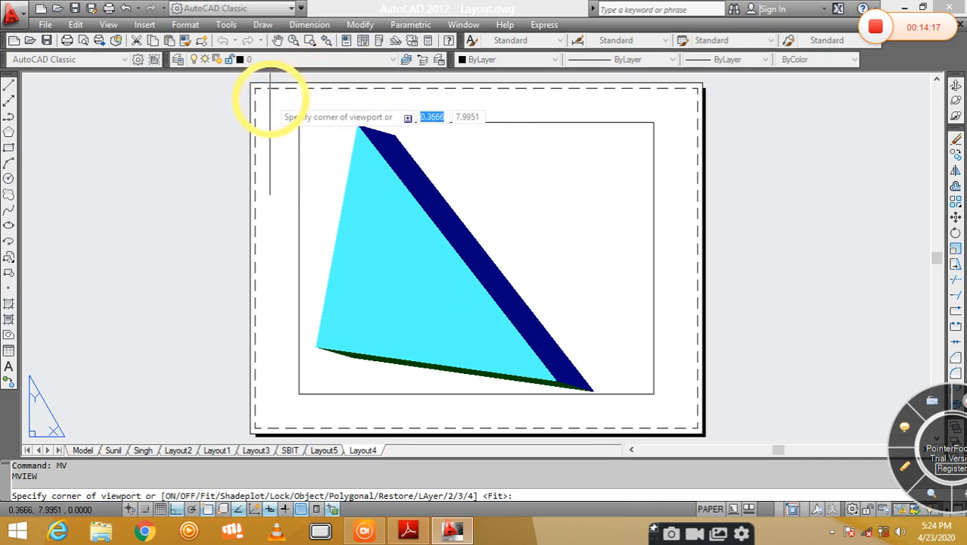
click(262, 94)
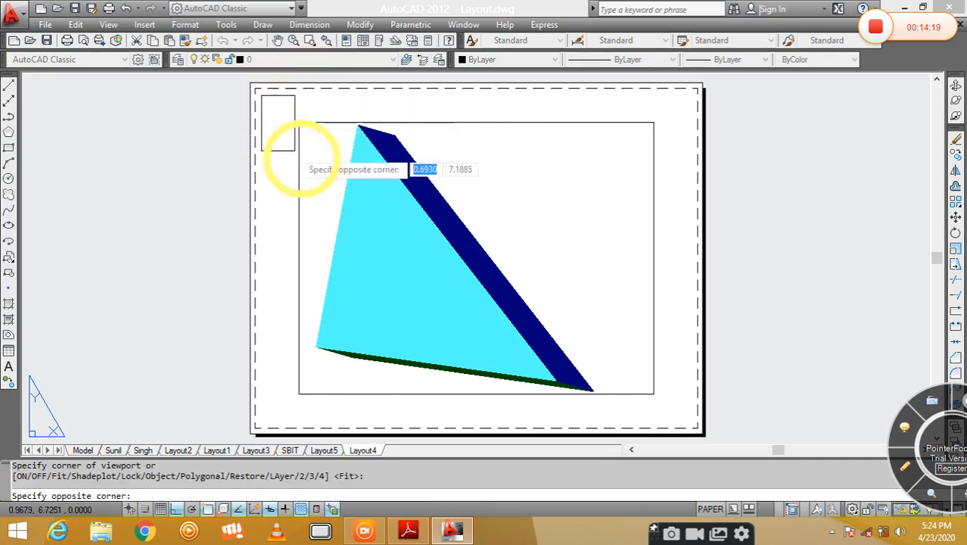
click(686, 428)
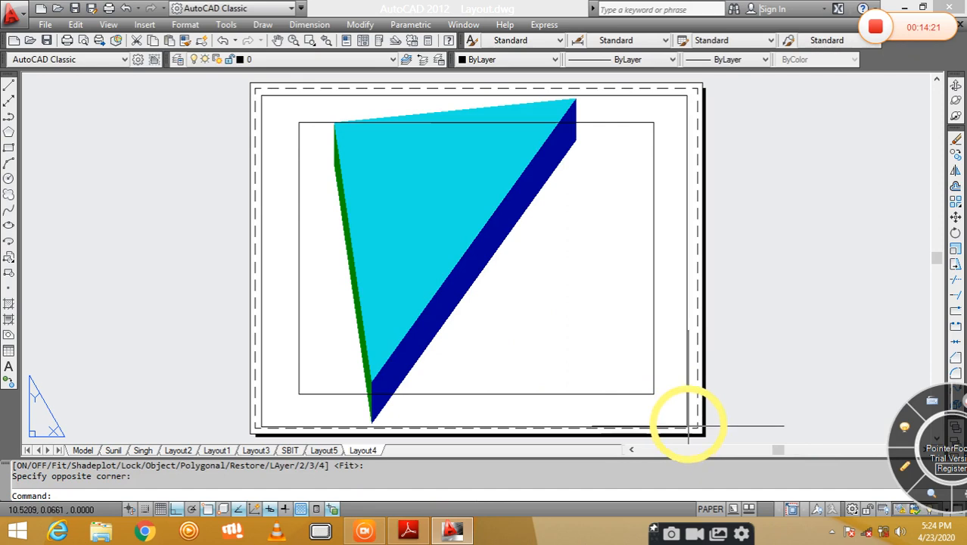
key(Escape)
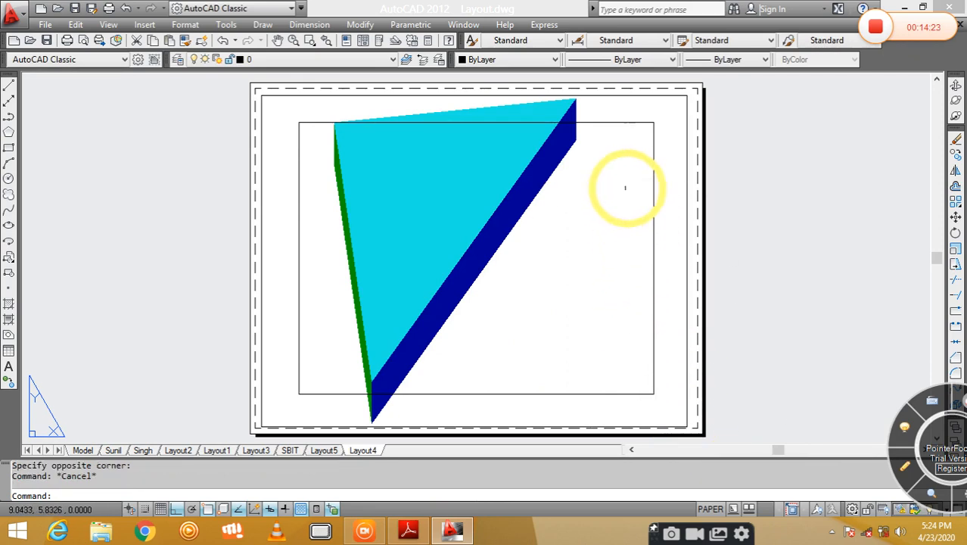
click(654, 204)
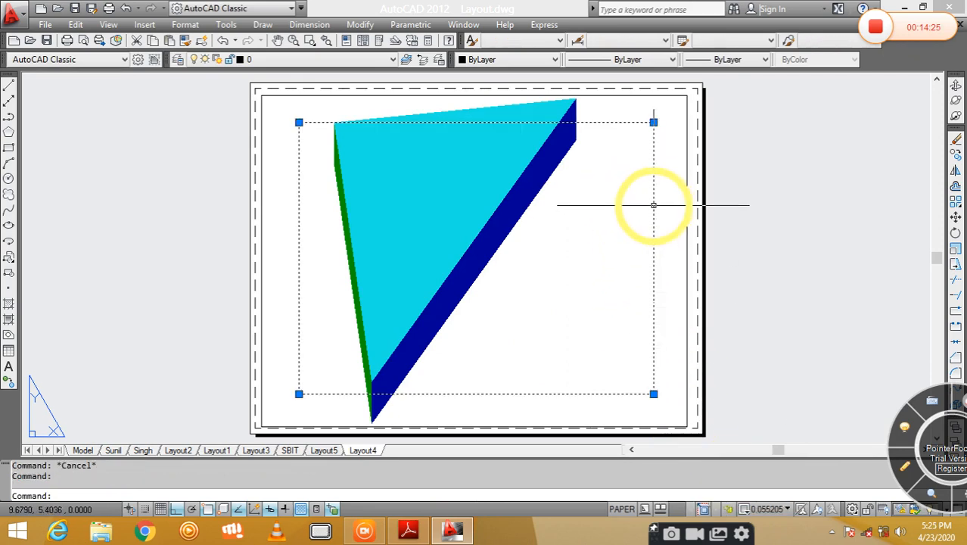
key(Delete)
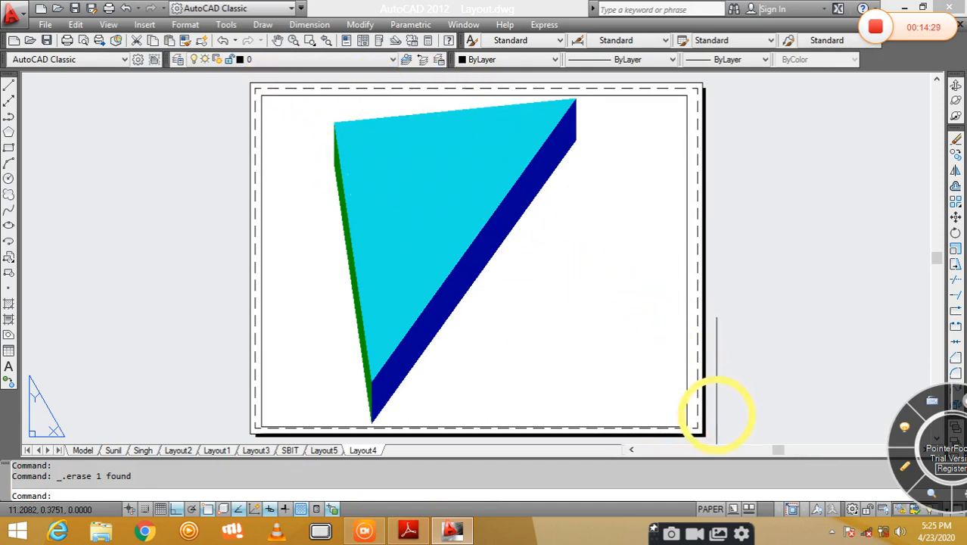
- Shrink the viewport by stretching its right edge inward close to the solid and its bottom edge up to about y 3.5
click(684, 384)
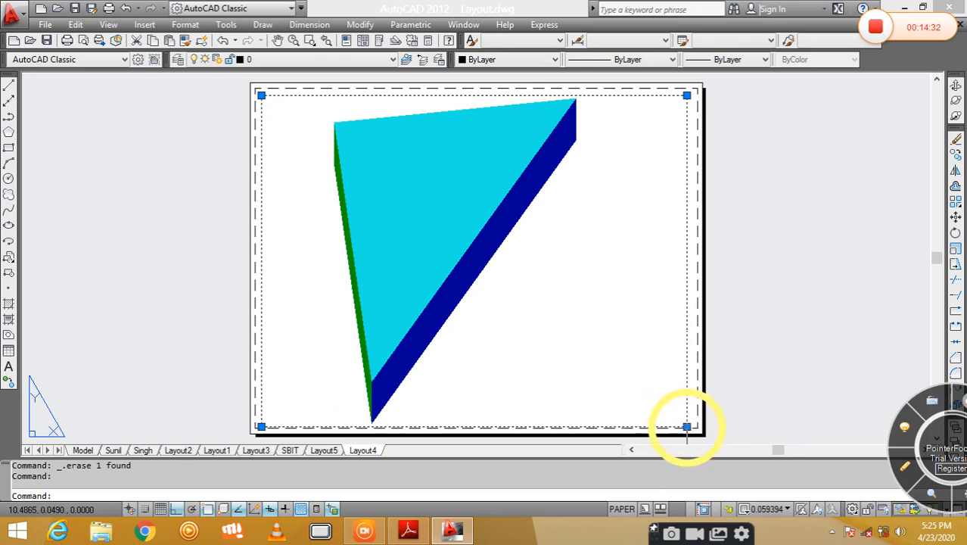
click(686, 426)
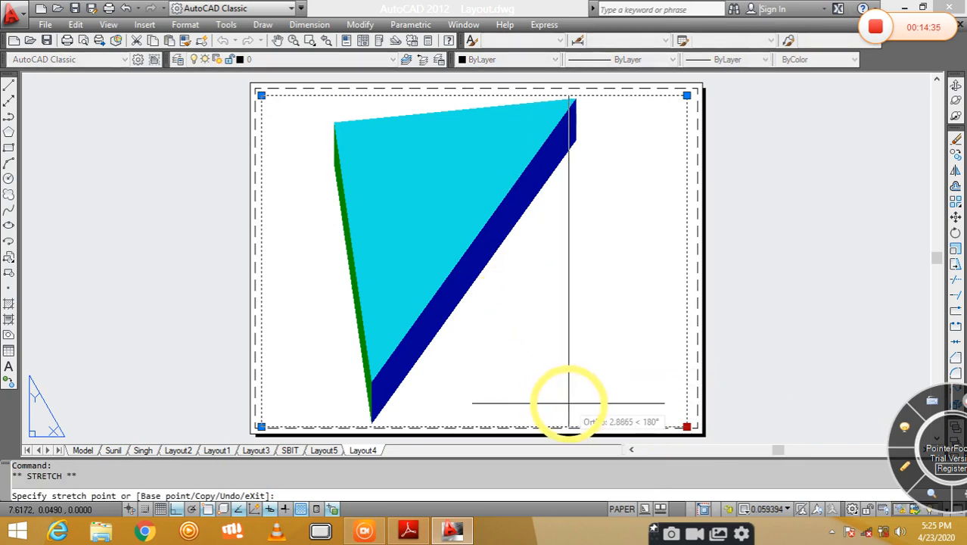
click(686, 426)
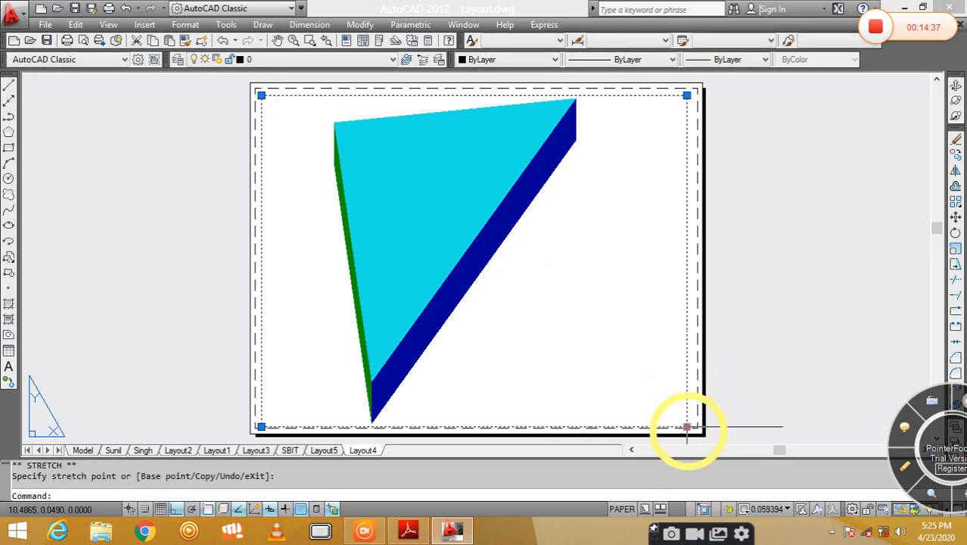
click(686, 426)
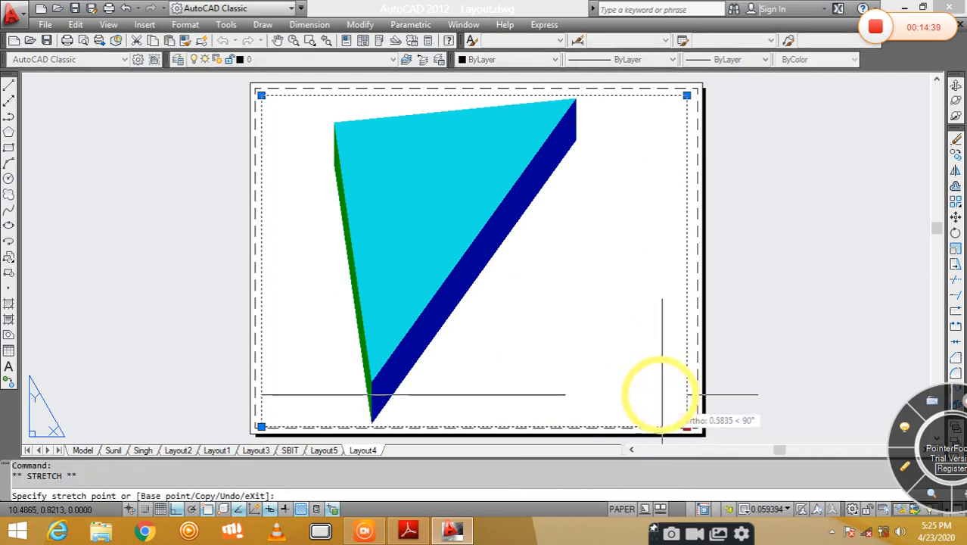
click(594, 339)
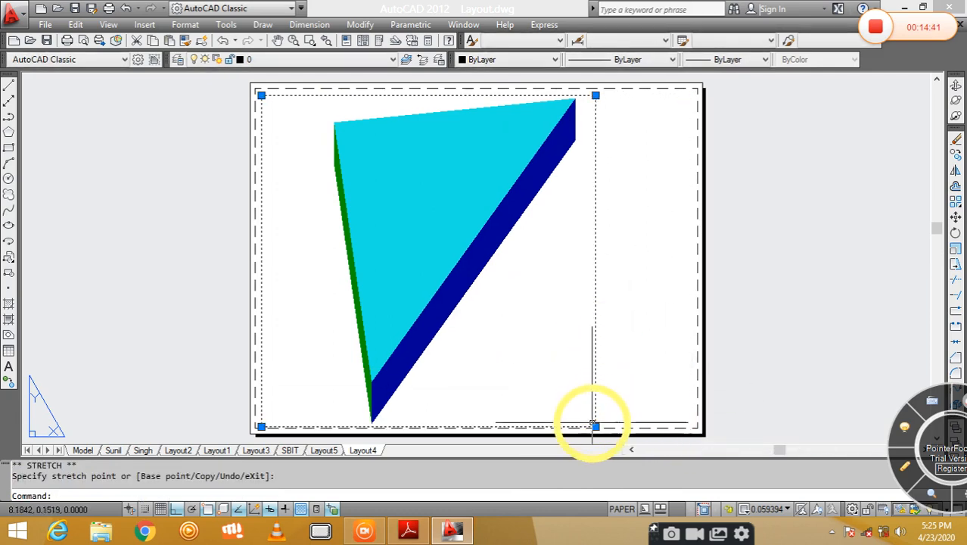
click(595, 284)
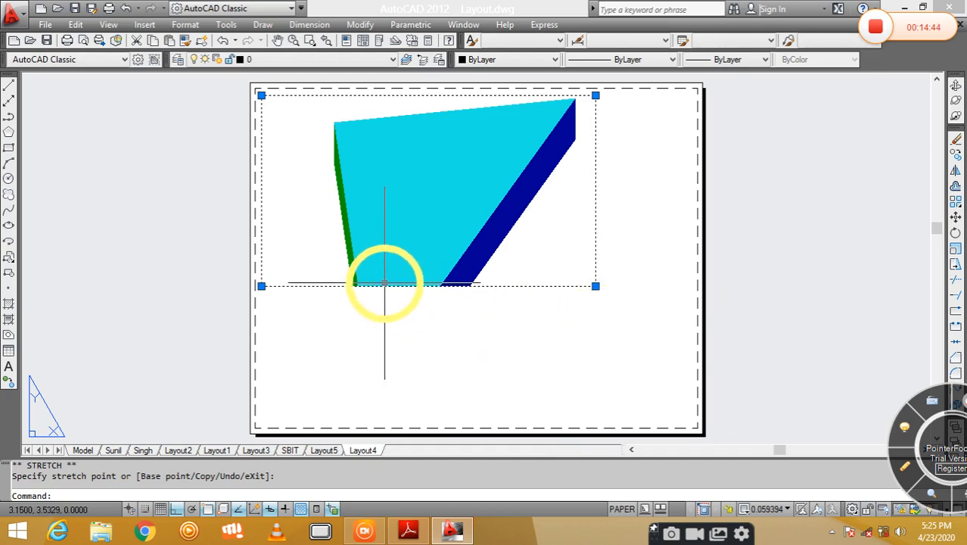
- Stretch the viewport's bottom edge down to about y 0.9 so it encloses more of the solid, and deselect the viewport
click(595, 286)
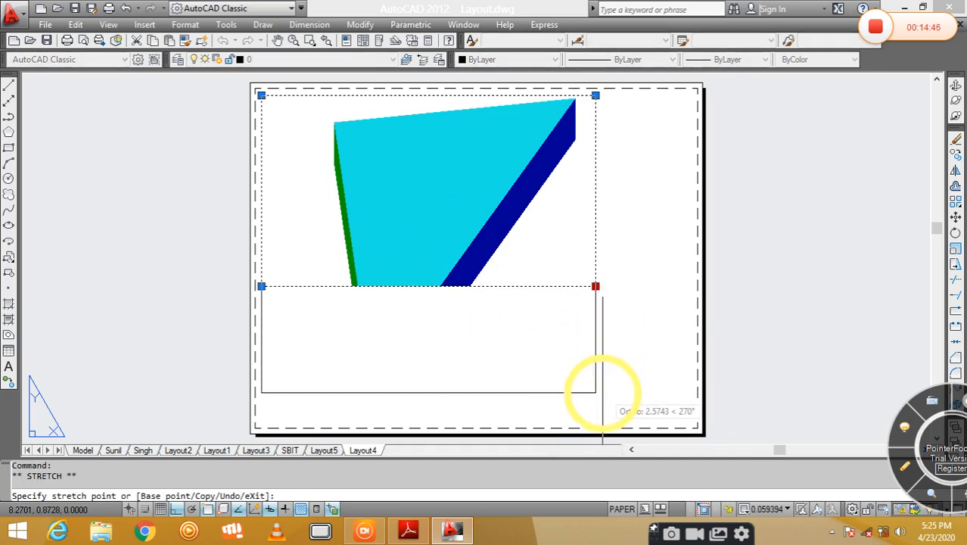
click(595, 391)
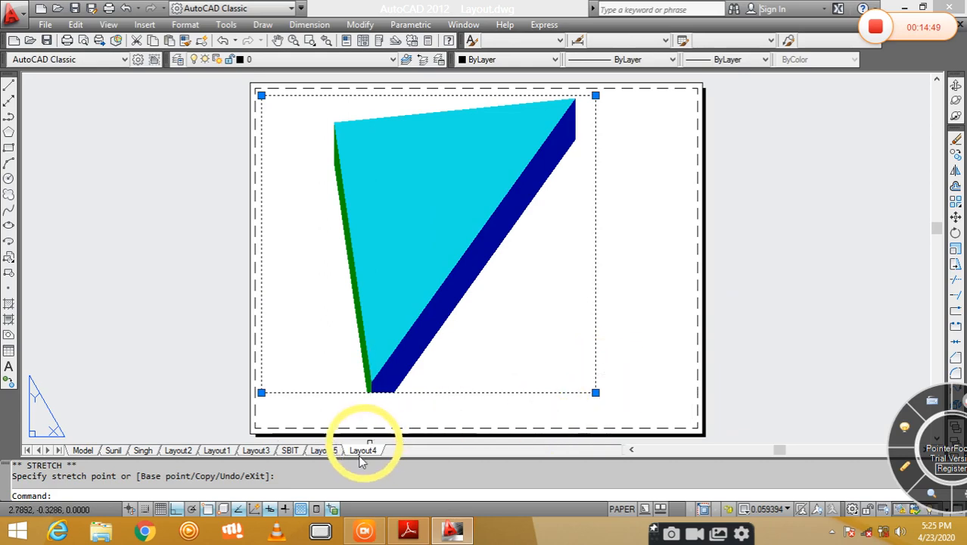
click(852, 504)
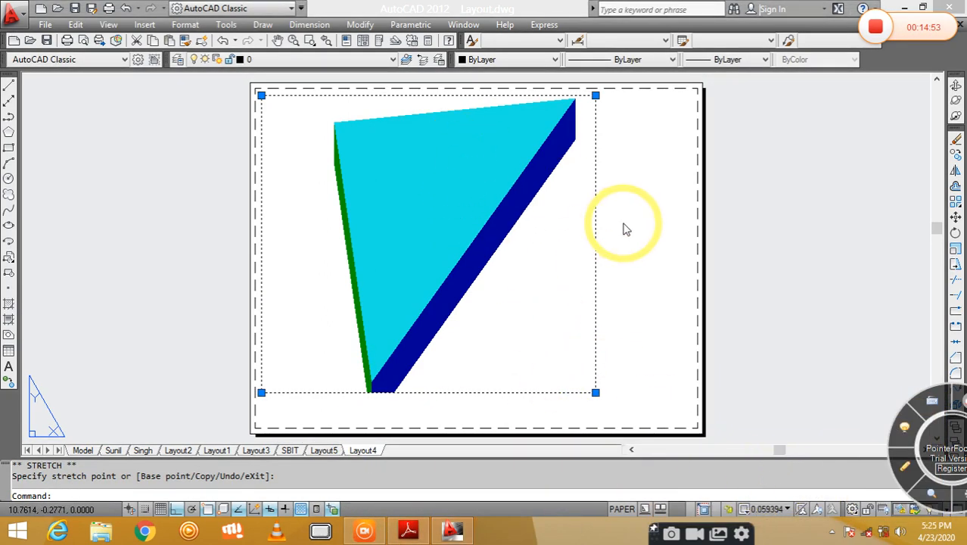
key(Escape)
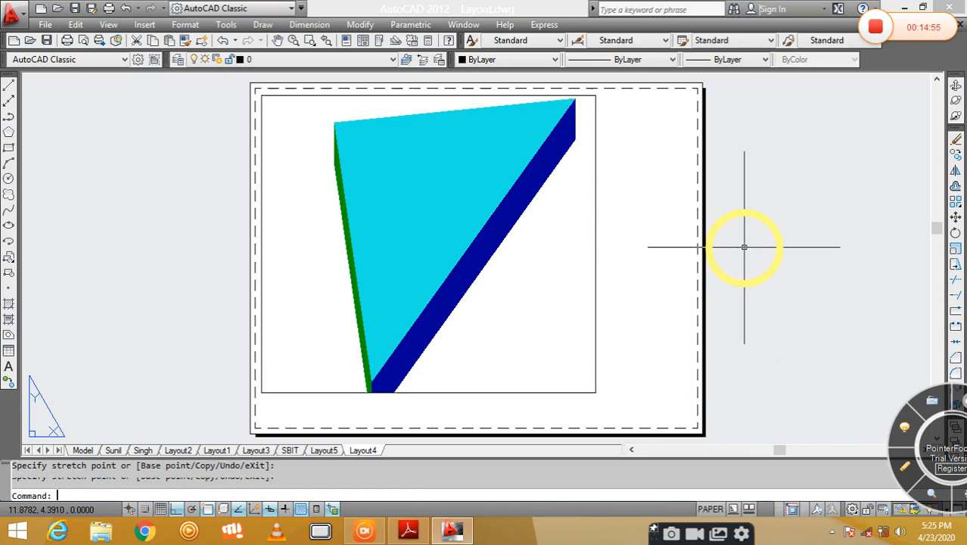
- Review the PDF notes on the Mview command and on scaling a model in model space with MS and ZOOM XP
click(407, 531)
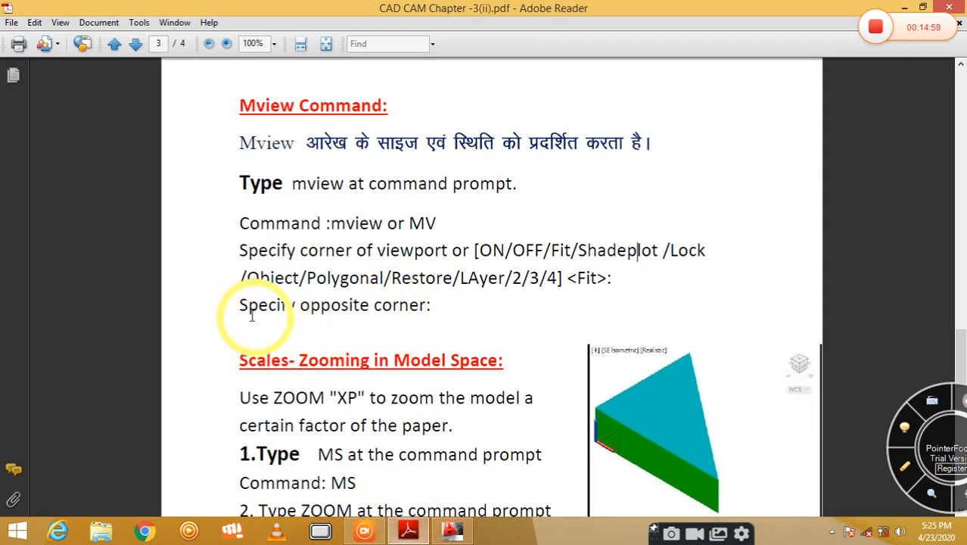
click(448, 530)
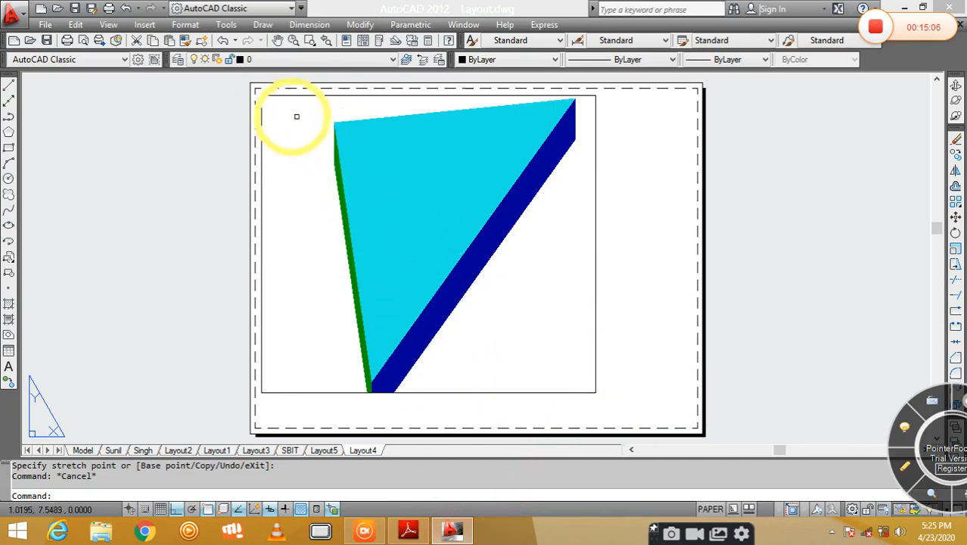
click(409, 529)
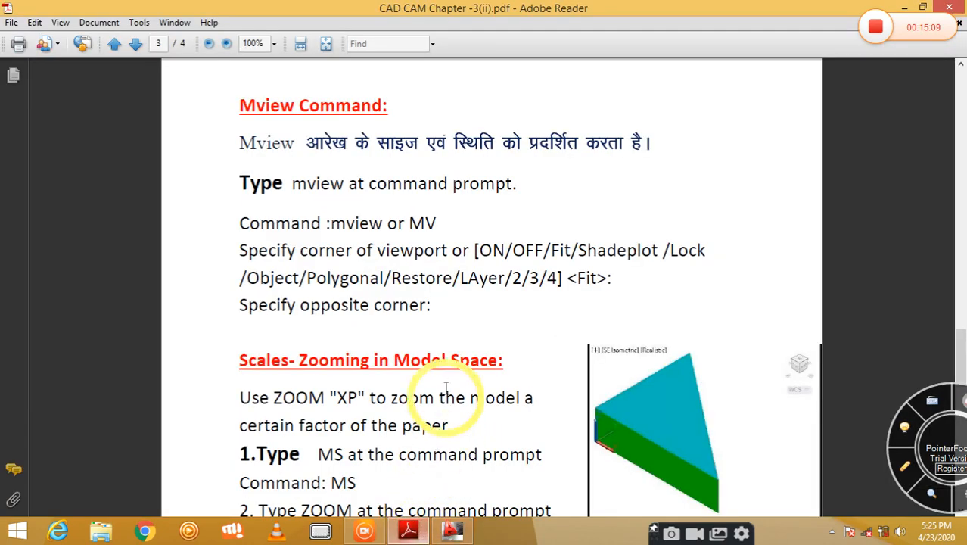
scroll(446, 365, down, 3)
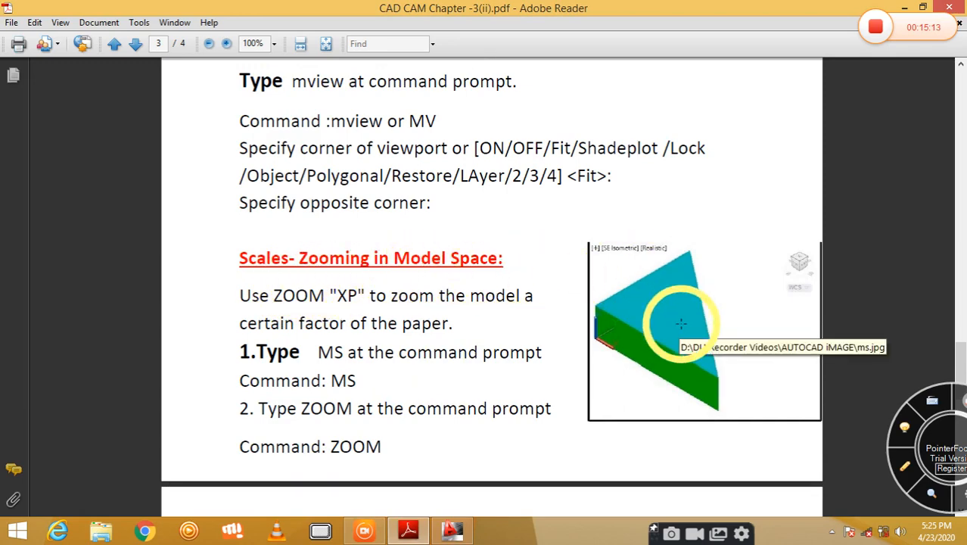
scroll(680, 323, down, 6)
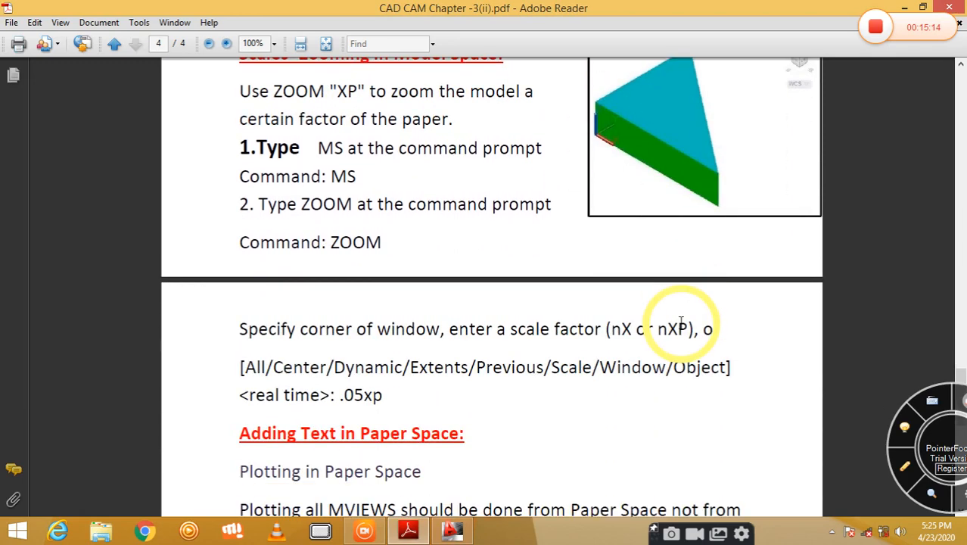
scroll(680, 324, up, 4)
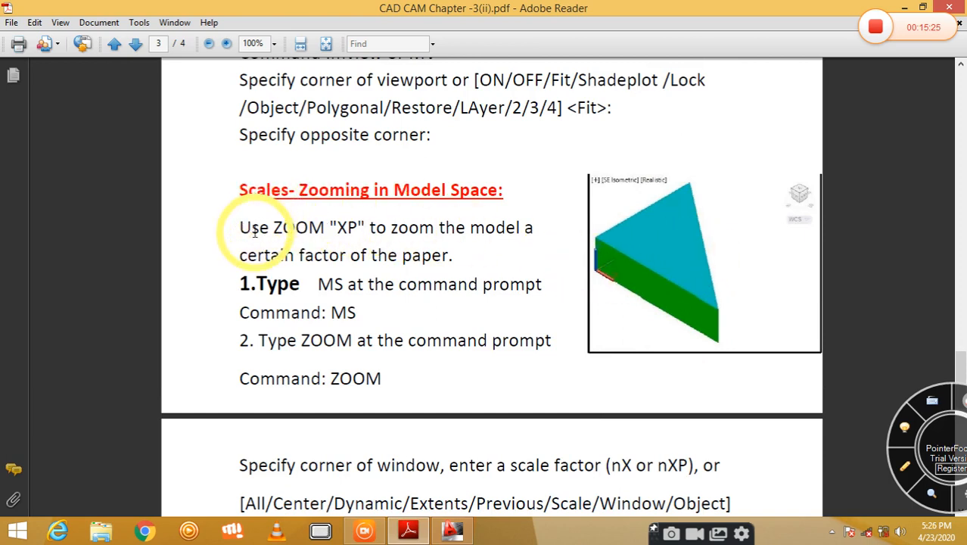
drag(244, 224, 541, 230)
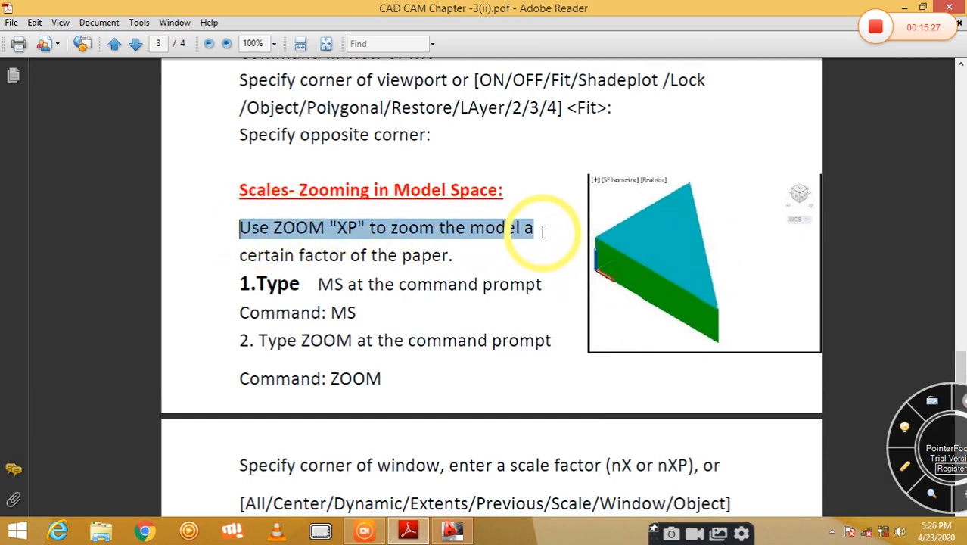
click(546, 249)
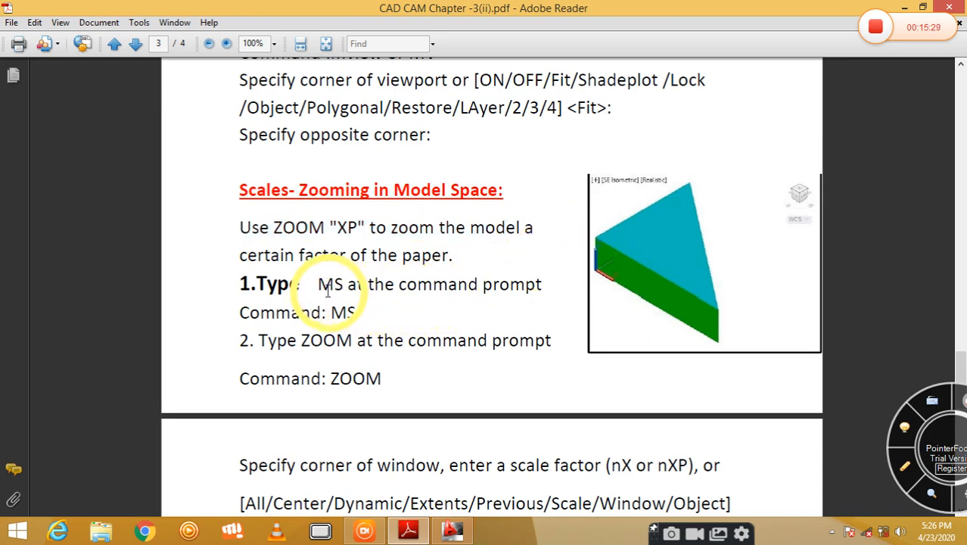
drag(317, 286, 334, 285)
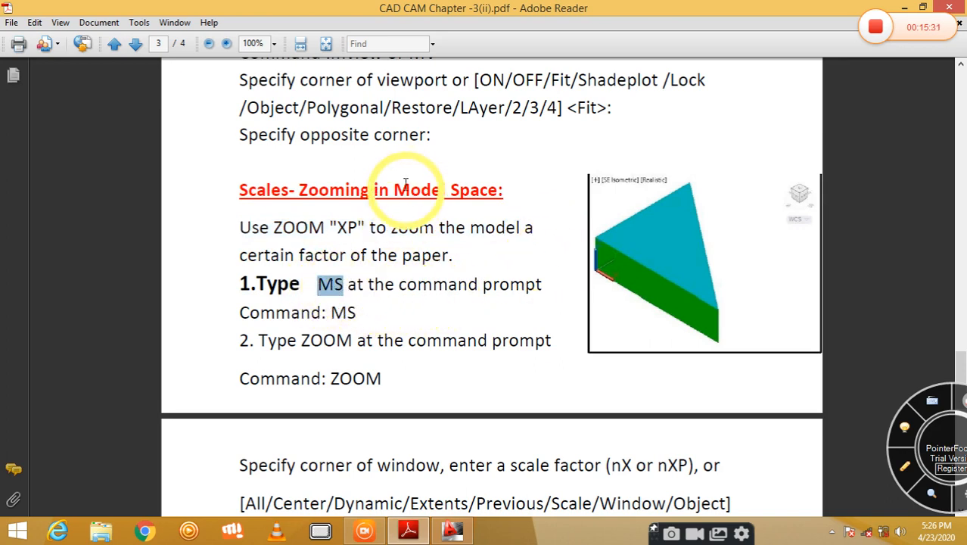
drag(394, 182, 481, 186)
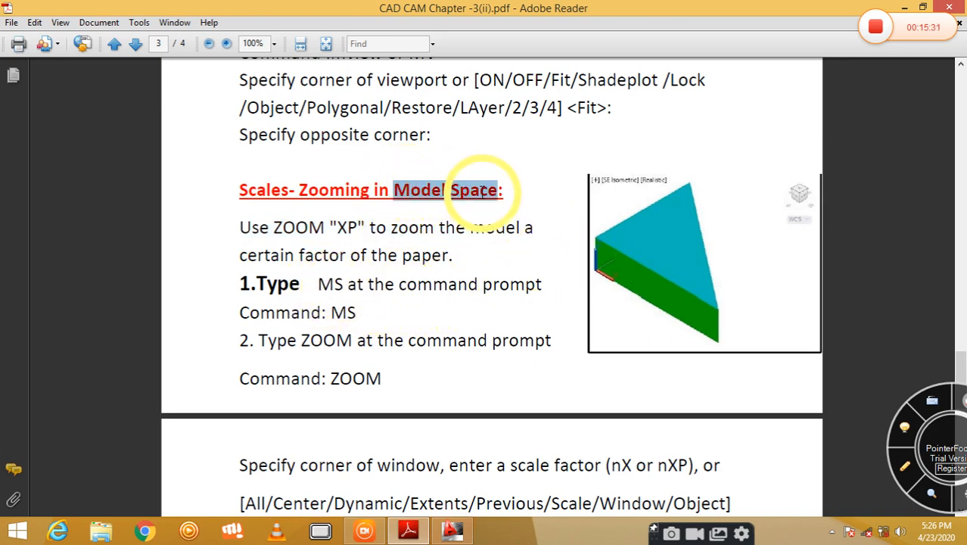
double_click(333, 286)
drag(335, 286, 357, 285)
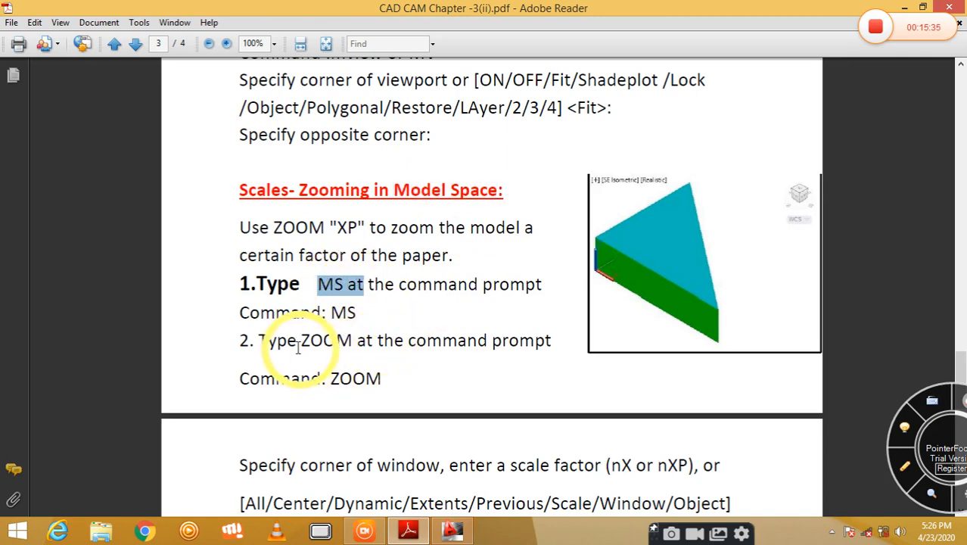
scroll(429, 360, down, 2)
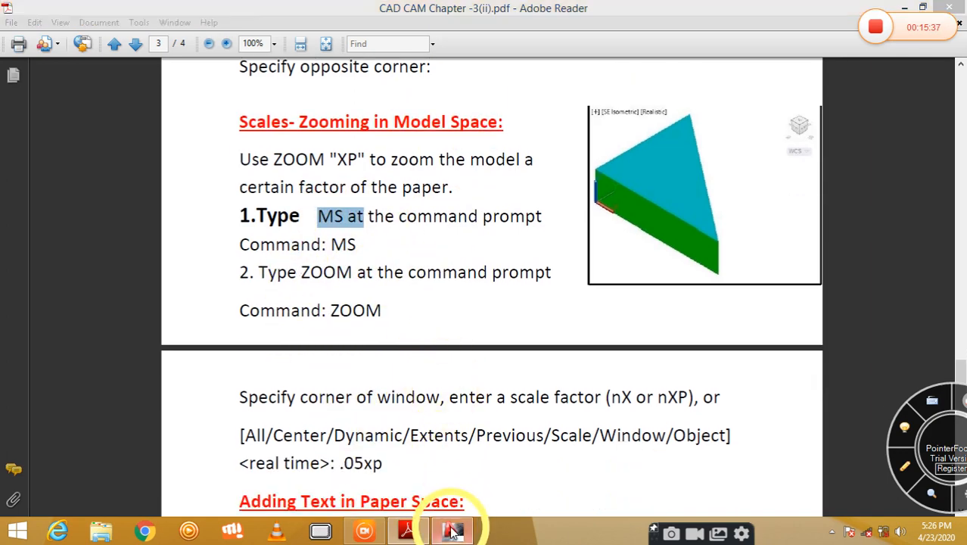
- Return to AutoCAD and activate model space inside the Layout4 viewport with the MS command
click(451, 530)
scroll(463, 280, down, 2)
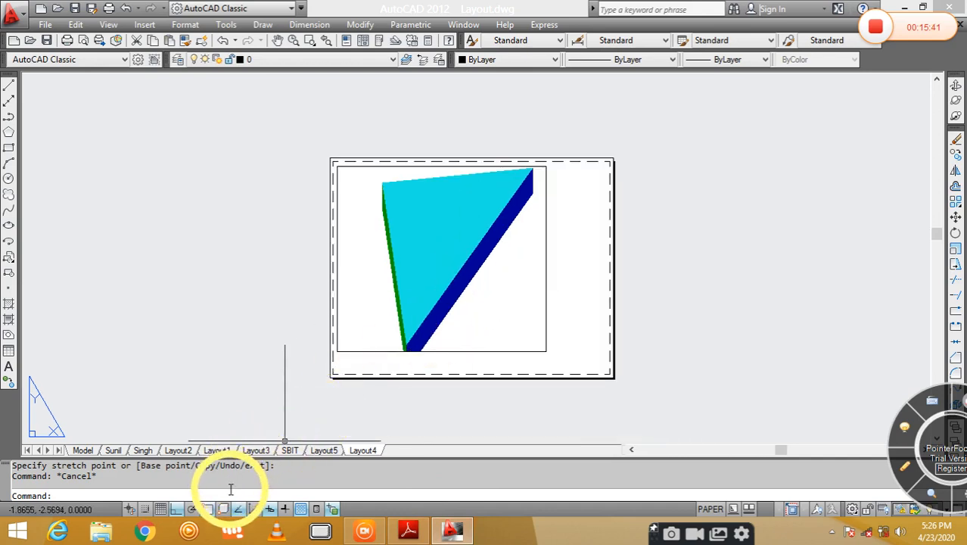
text(Ms)
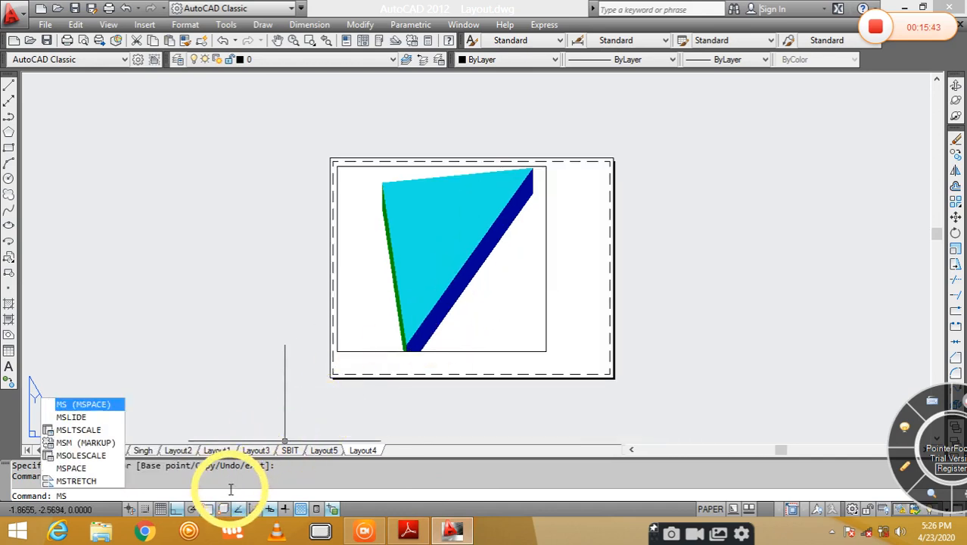
key(Return)
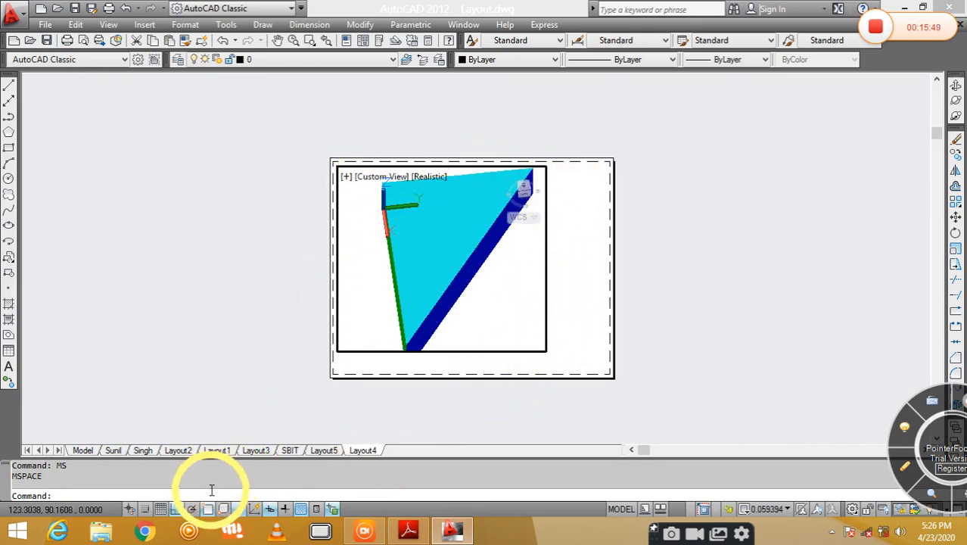
- Dismiss the PointerFocus trial reminder and zoom the active viewport to a scale factor of 2xp
text(z)
key(Return)
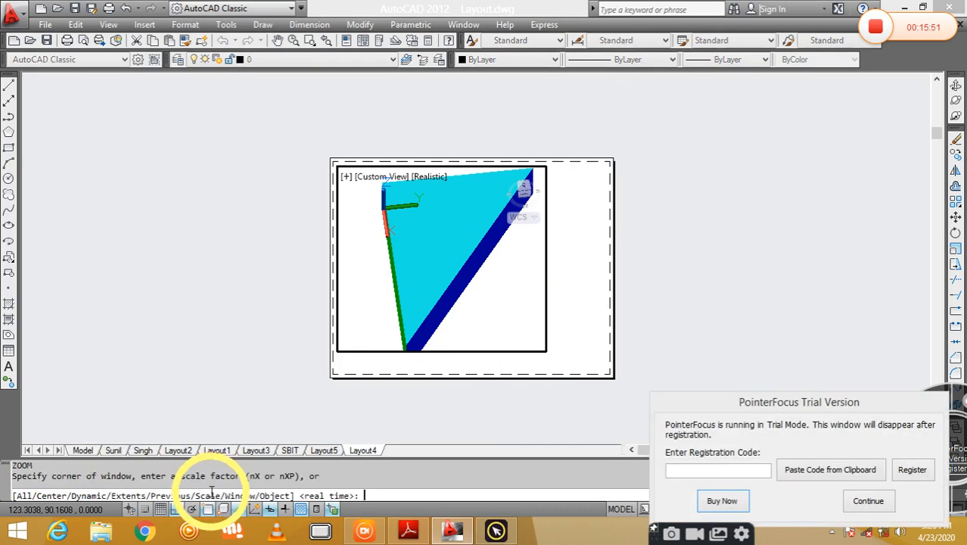
click(868, 500)
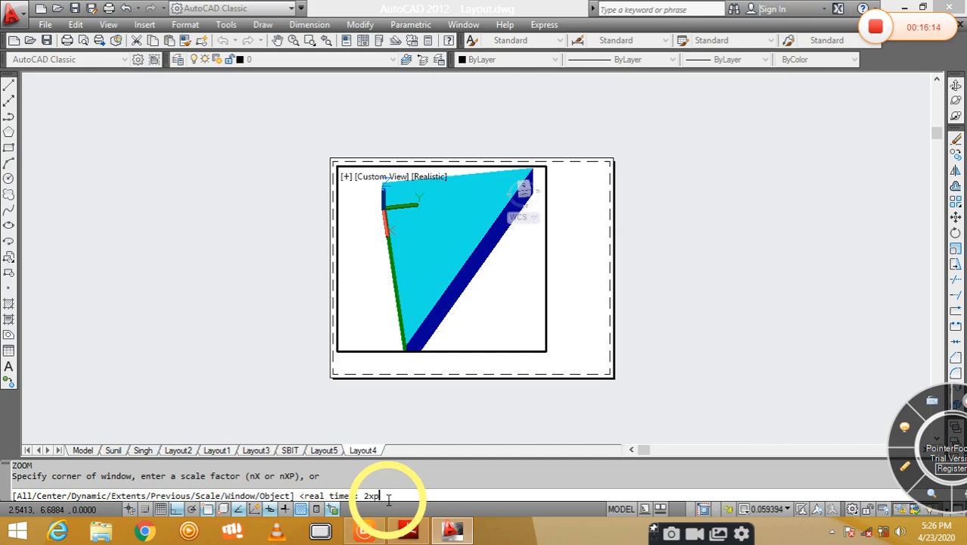
key(Return)
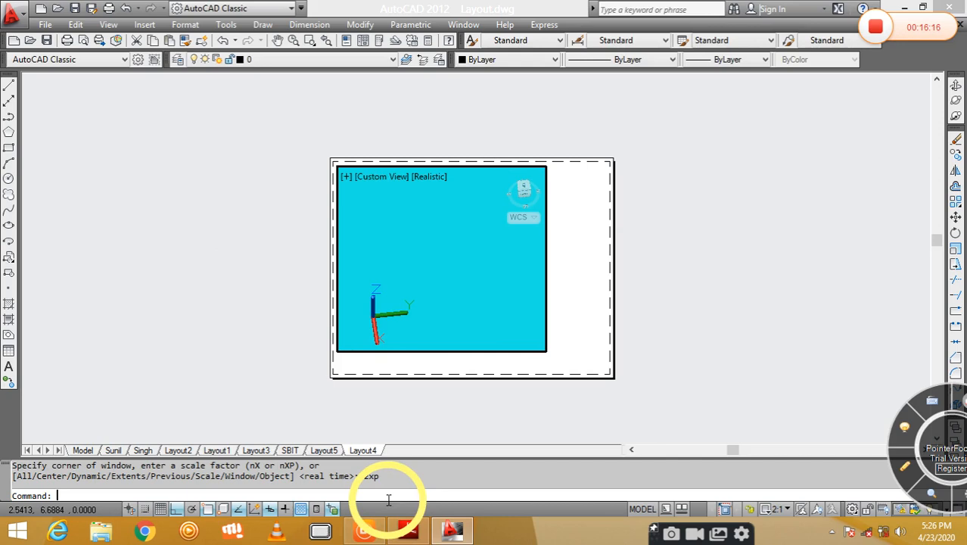
- Reissue MS and zoom the active viewport to a scale factor of .1xp, applying the same factor a second time
text(z)
key(Return)
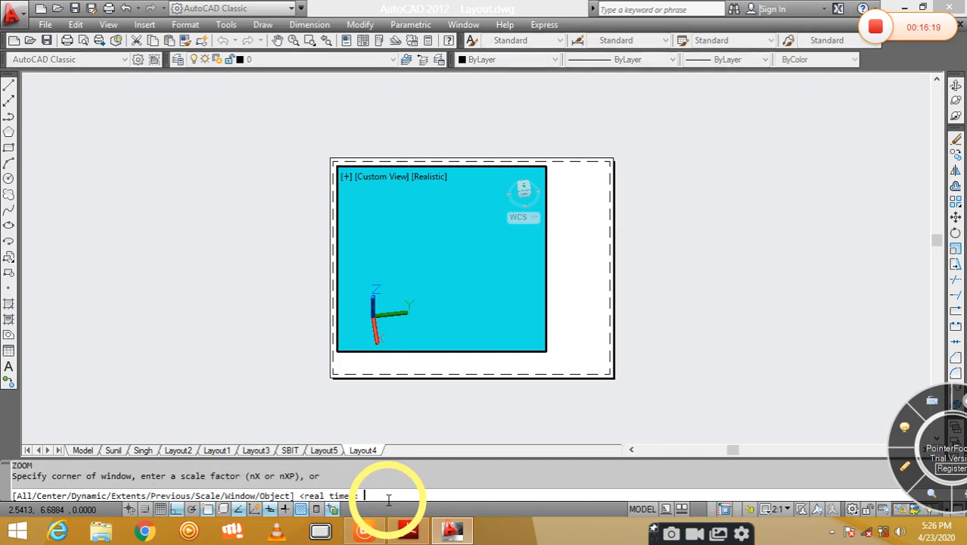
key(Escape)
text(ms)
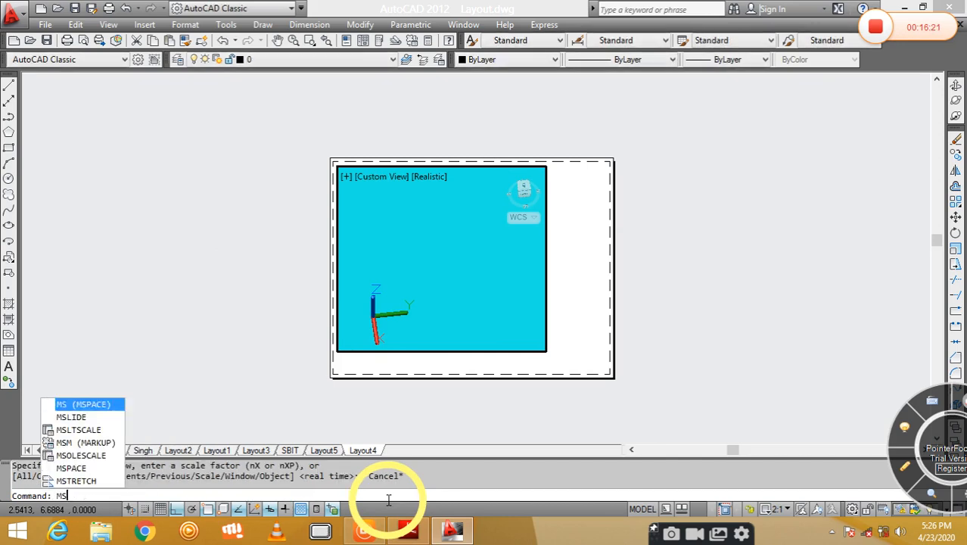
key(Return)
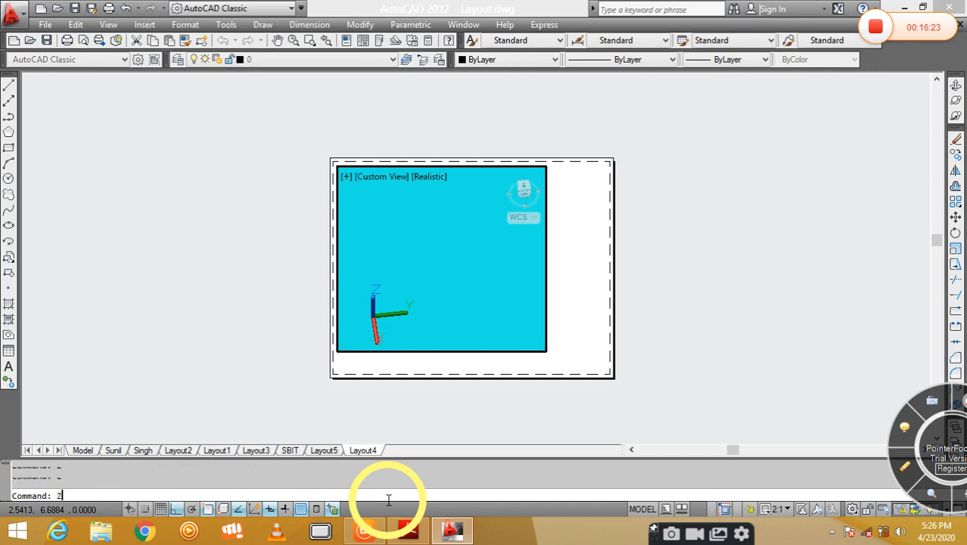
key(Return)
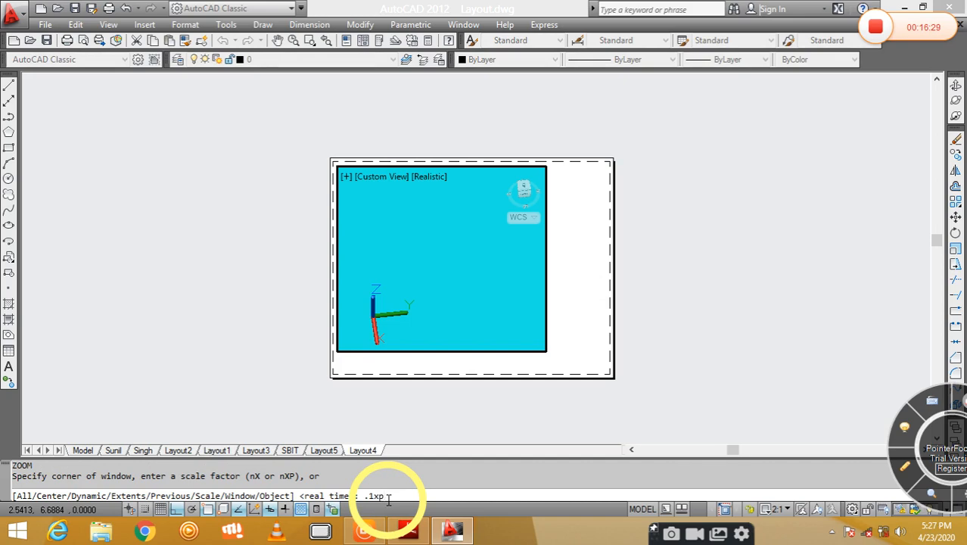
key(Return)
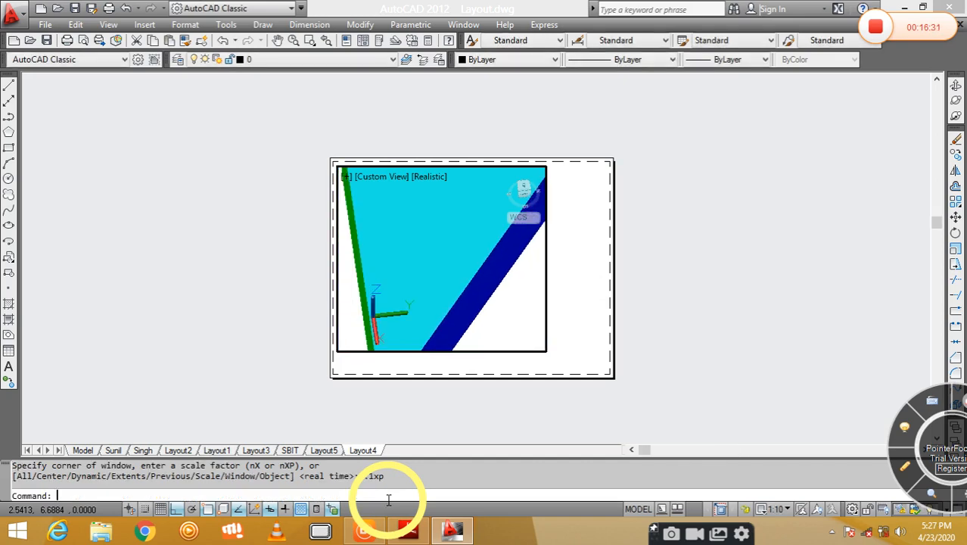
text(z)
key(Return)
text(a)
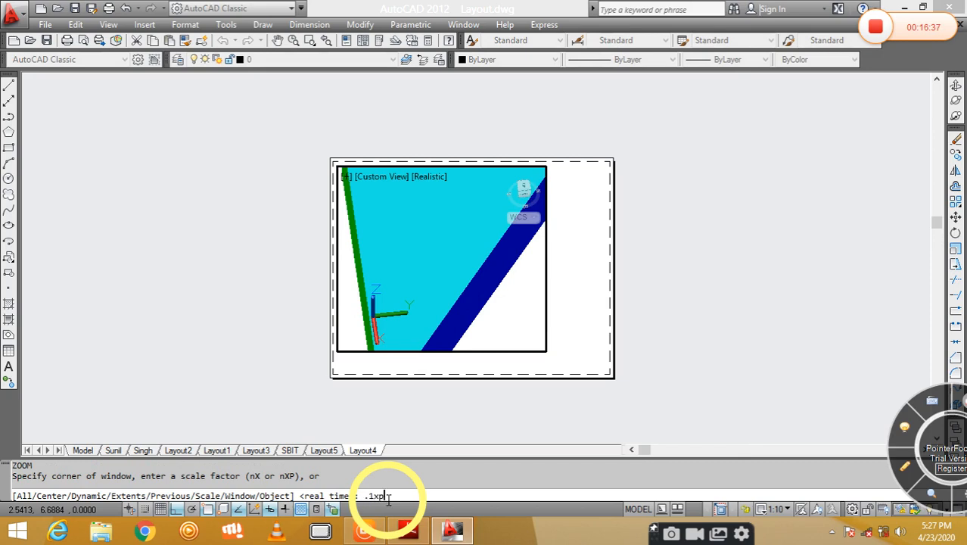
key(Return)
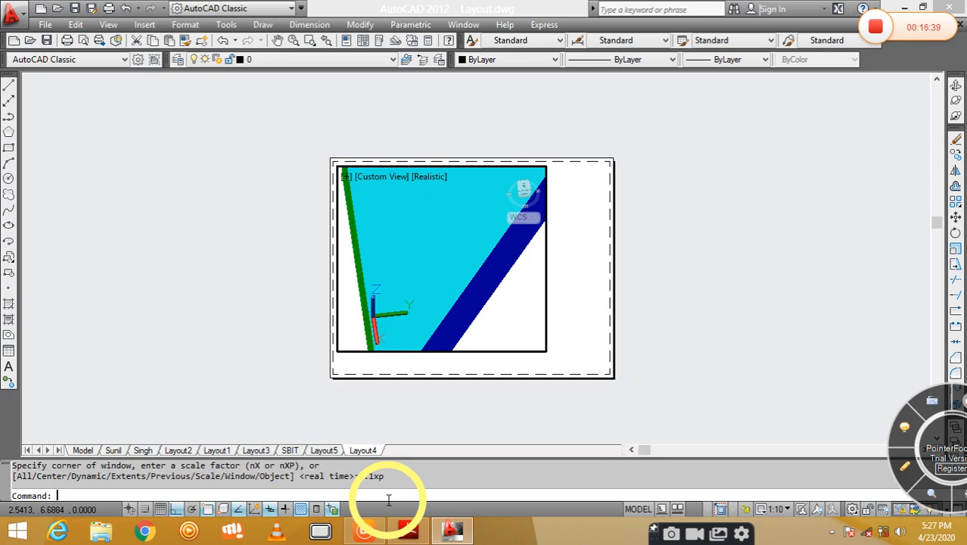
- Zoom the active viewport to a scale factor of .05xp and dismiss the PointerFocus trial reminder
text(z)
key(Return)
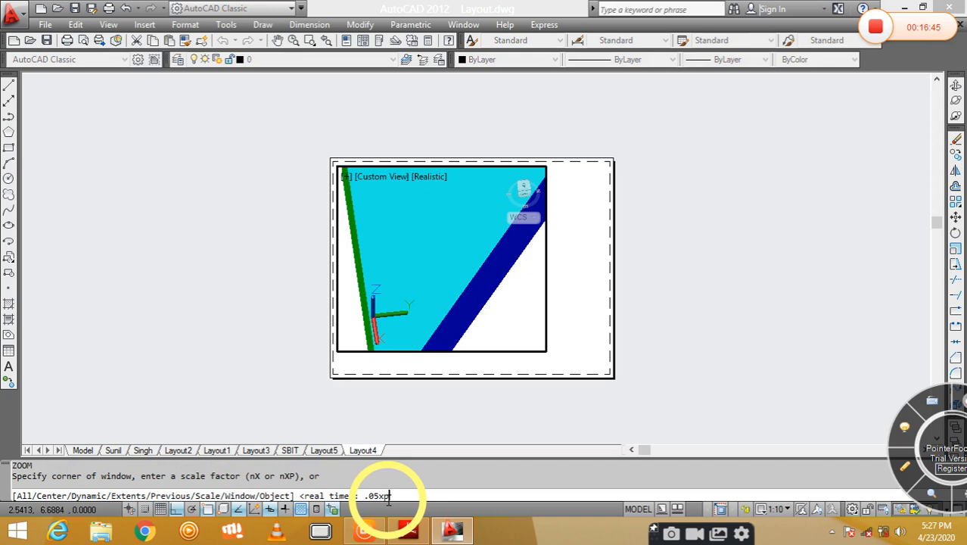
key(Return)
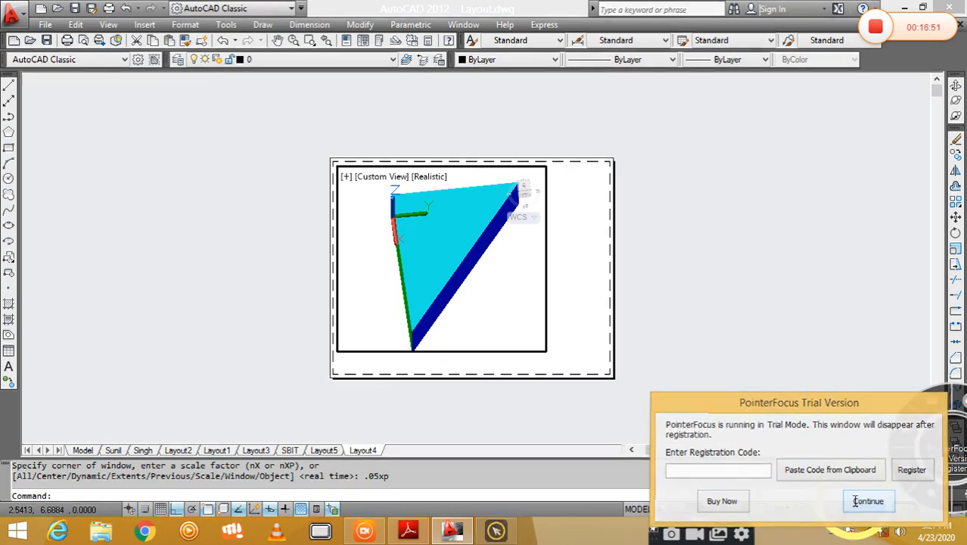
click(868, 500)
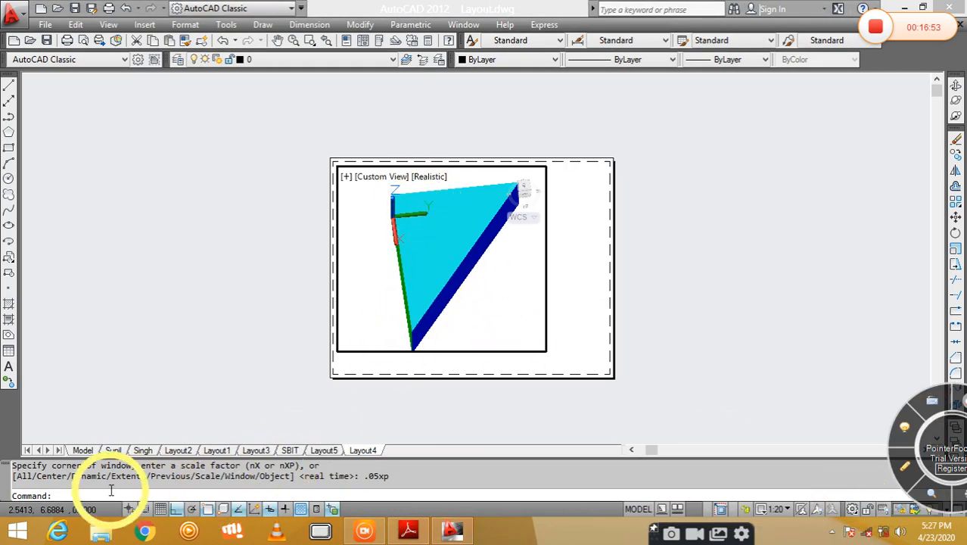
- Fit the whole model in the active viewport with ZOOM All, and run it a second time
click(85, 494)
text(z)
key(Return)
text(a)
key(Return)
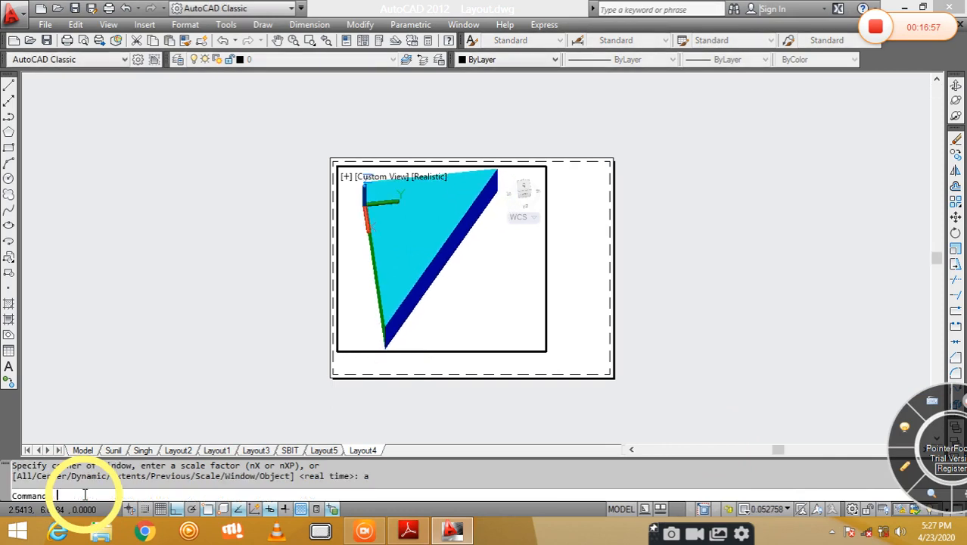
text(z)
key(Return)
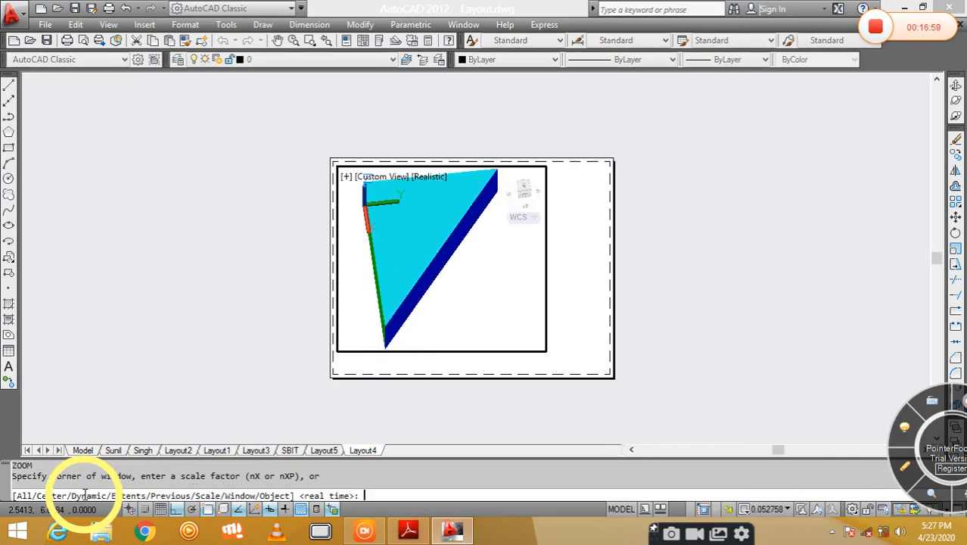
text(a)
key(Return)
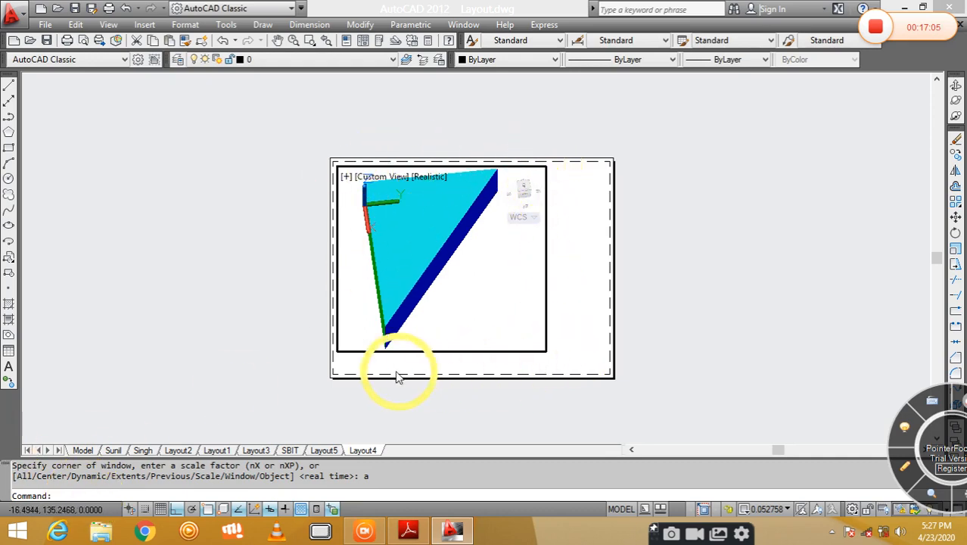
- Switch to the Adobe Reader chapter notes and look through the sections from model-space zooming to the Layout Wizard
click(408, 531)
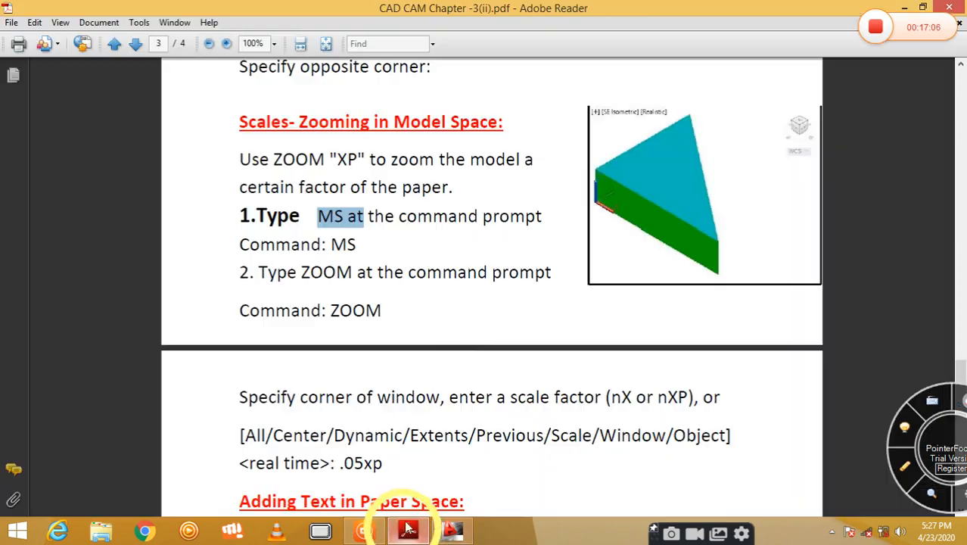
scroll(450, 329, down, 5)
scroll(442, 328, down, 2)
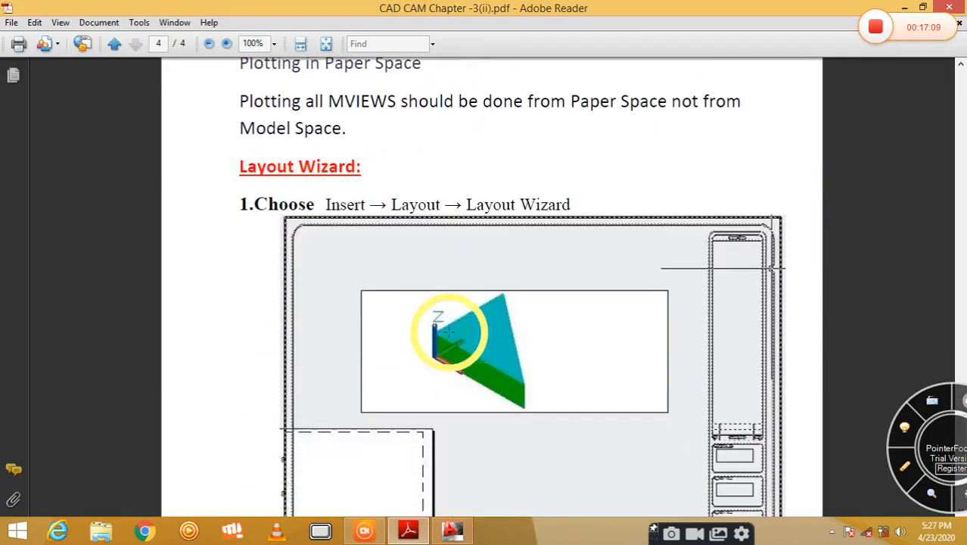
scroll(446, 335, up, 8)
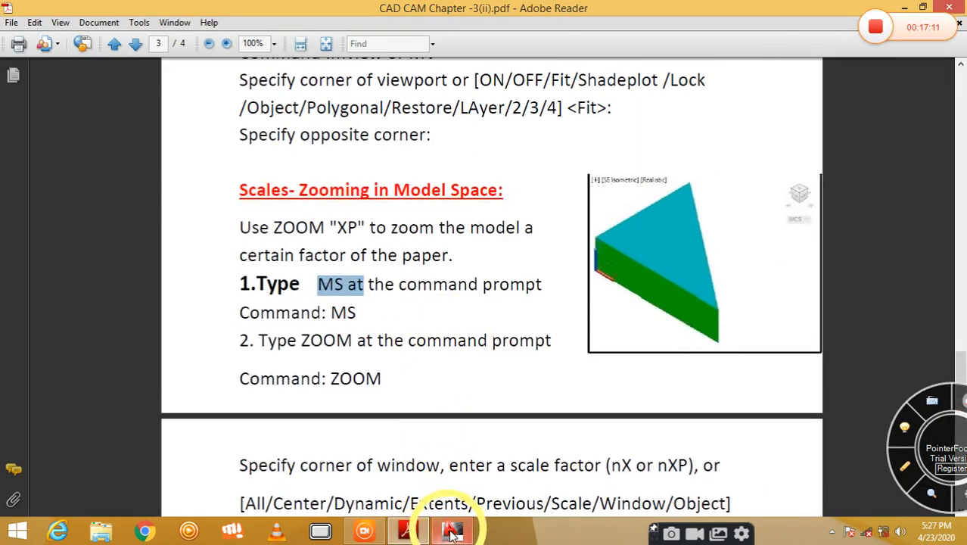
- Switch back to AutoCAD and rotate the model's view inside the Layout4 viewport with Free Orbit
click(452, 533)
click(483, 265)
click(483, 264)
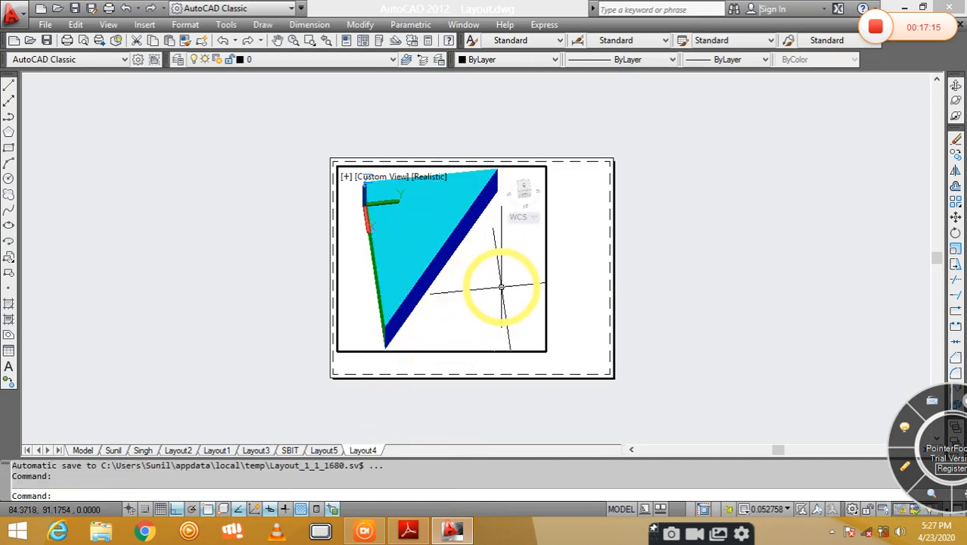
click(496, 283)
click(458, 243)
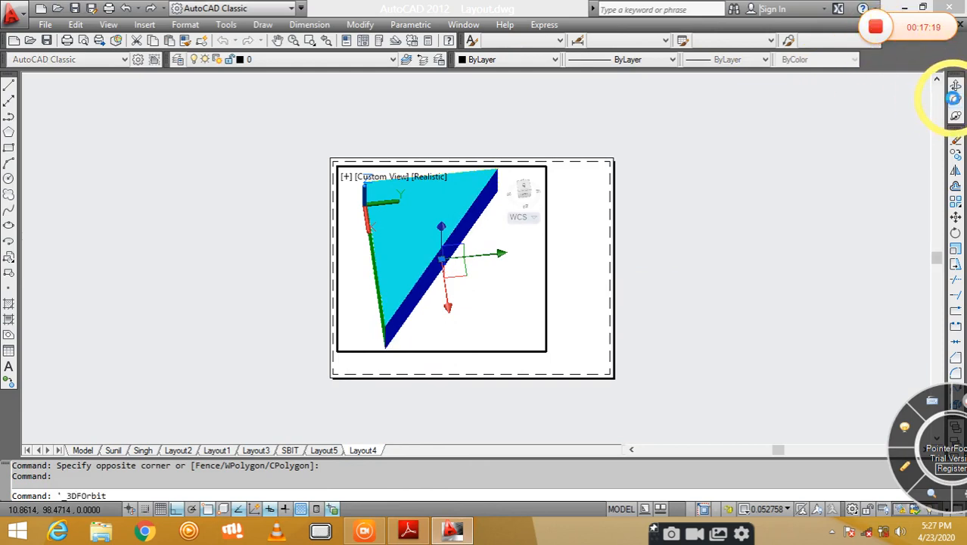
drag(395, 296, 509, 216)
right_click(507, 218)
click(536, 231)
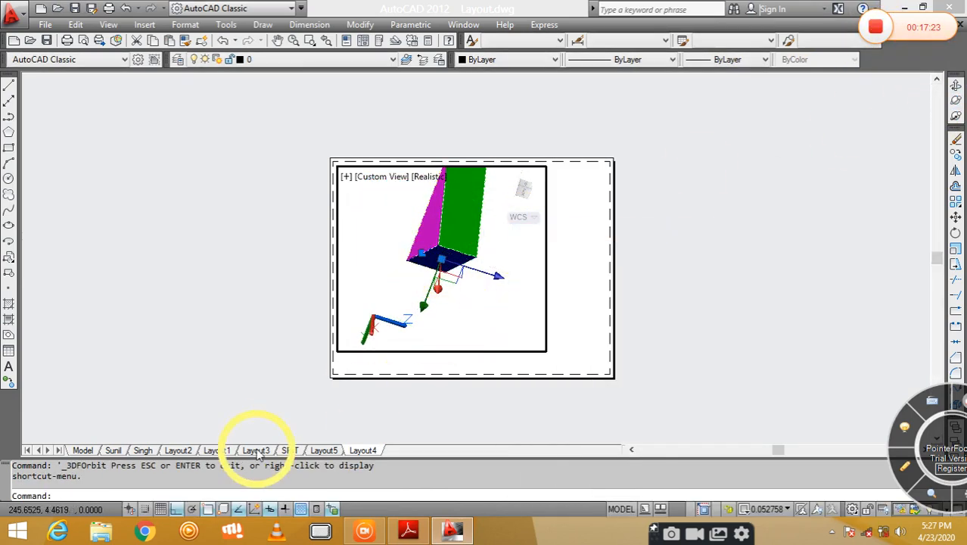
- View the viewports on Layout5 and Layout3, then return to Layout4
click(319, 451)
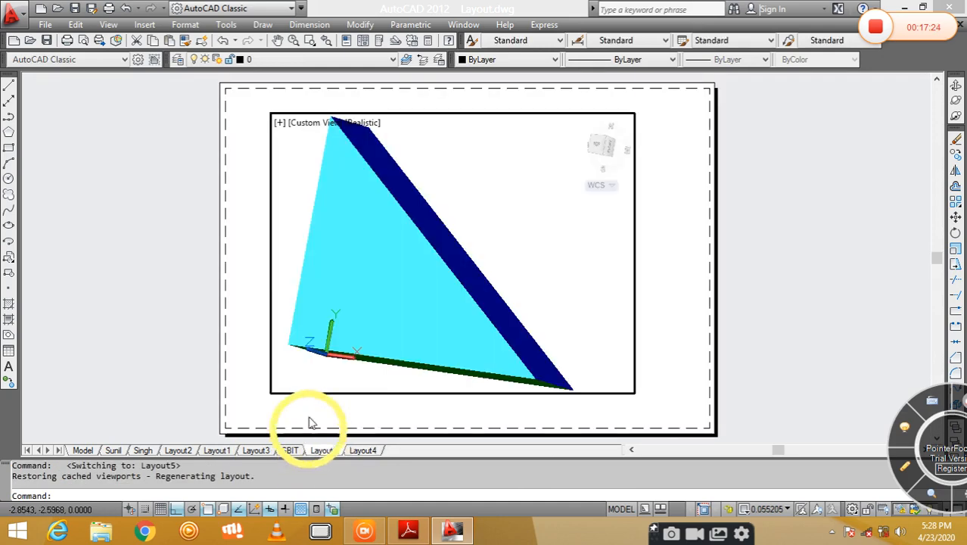
click(256, 450)
click(412, 257)
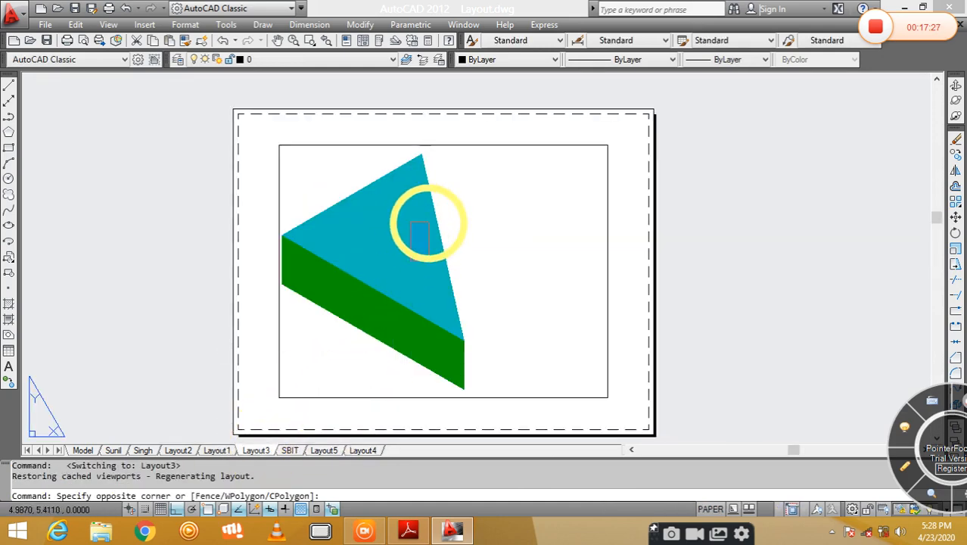
click(387, 198)
click(709, 210)
click(737, 363)
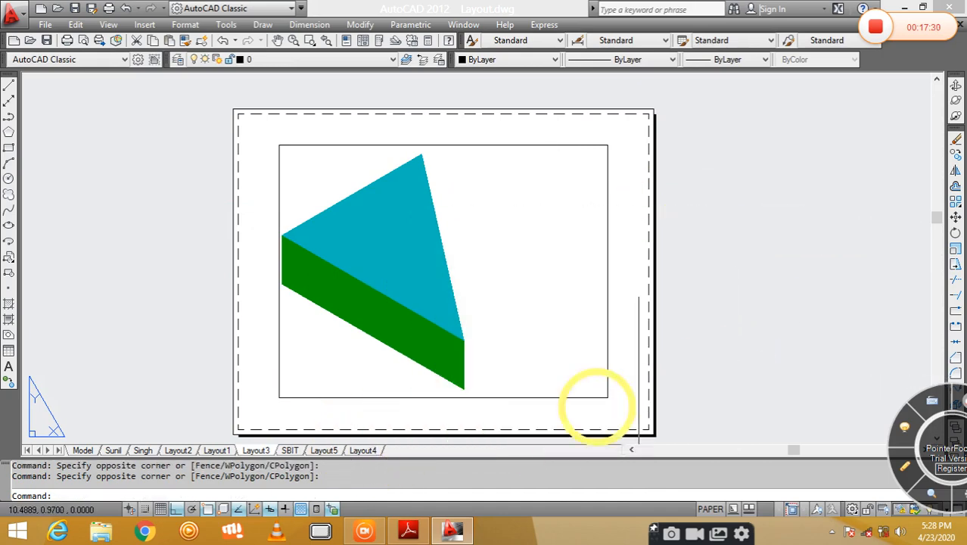
click(352, 451)
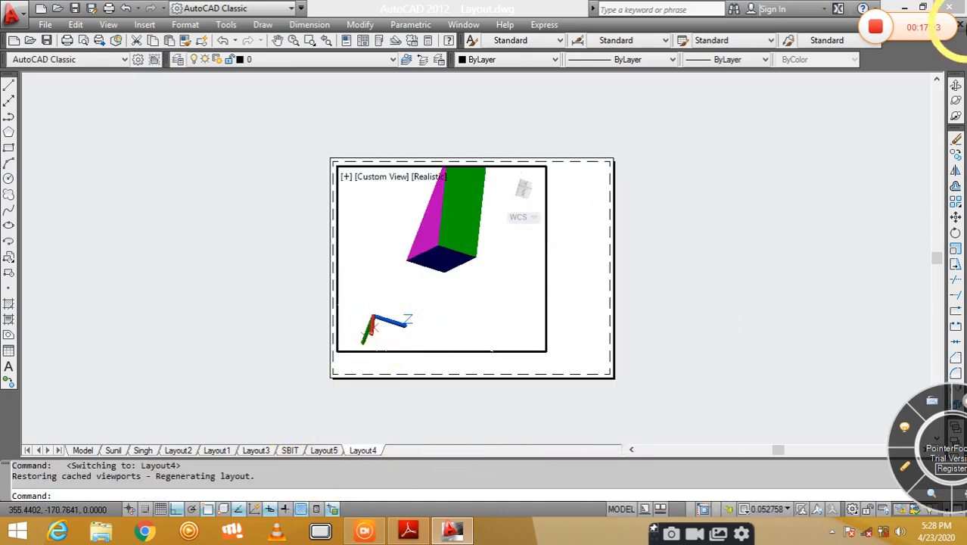
- Switch to the Adobe Reader notes, highlight the .05xp zoom factor and read on to the paper-space text and Layout Wizard sections
click(409, 531)
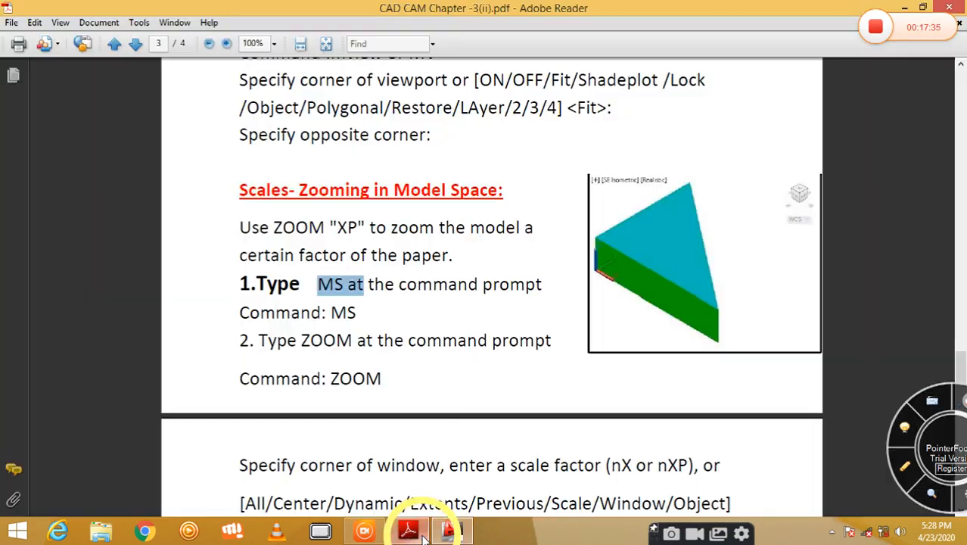
scroll(527, 242, down, 3)
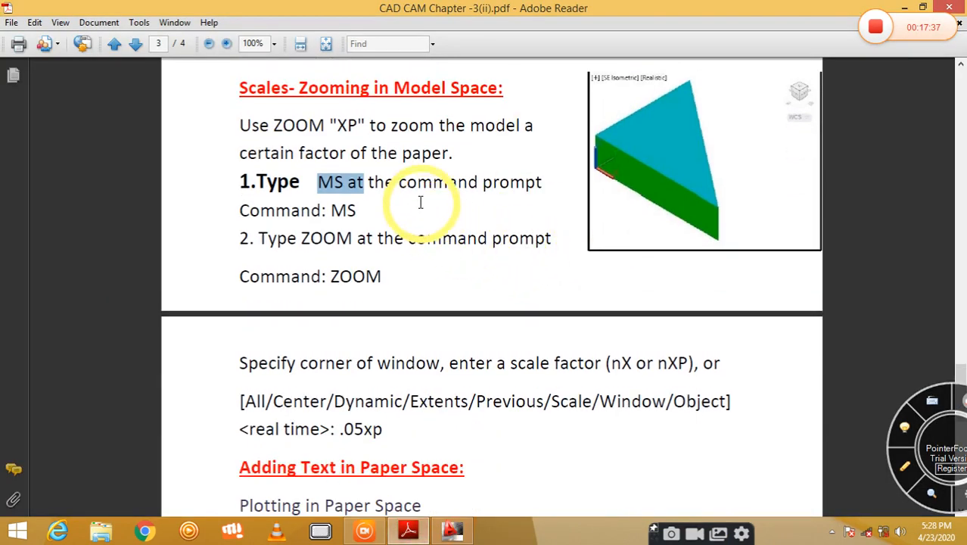
scroll(420, 211, down, 3)
double_click(344, 325)
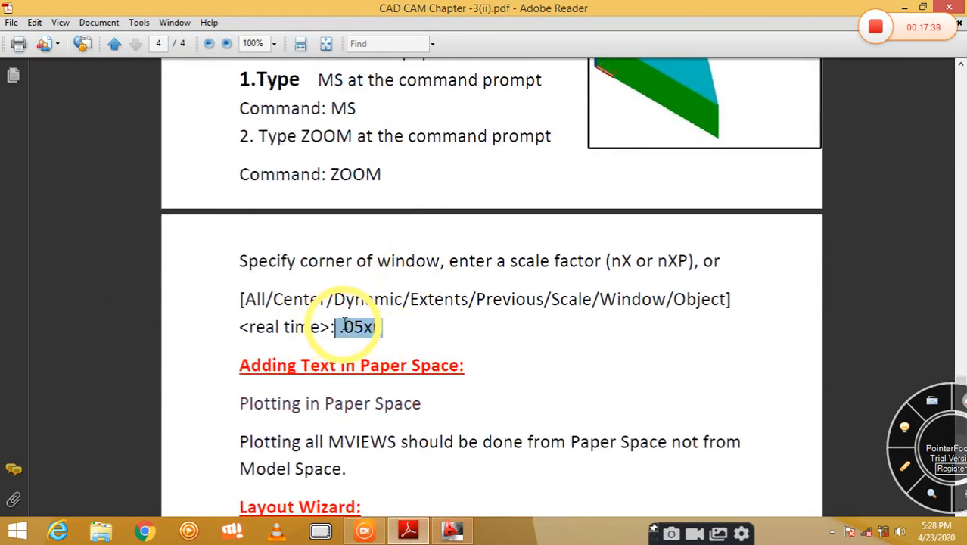
scroll(410, 216, down, 7)
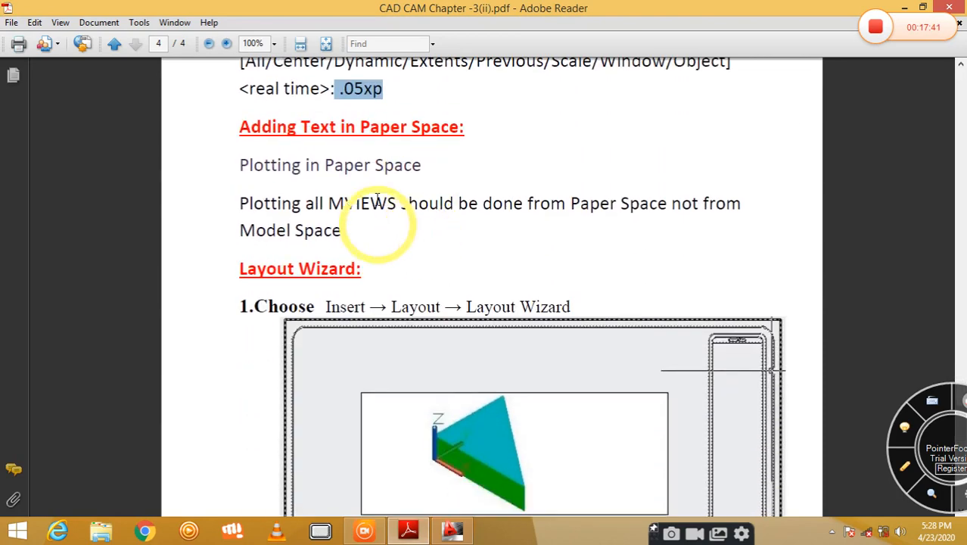